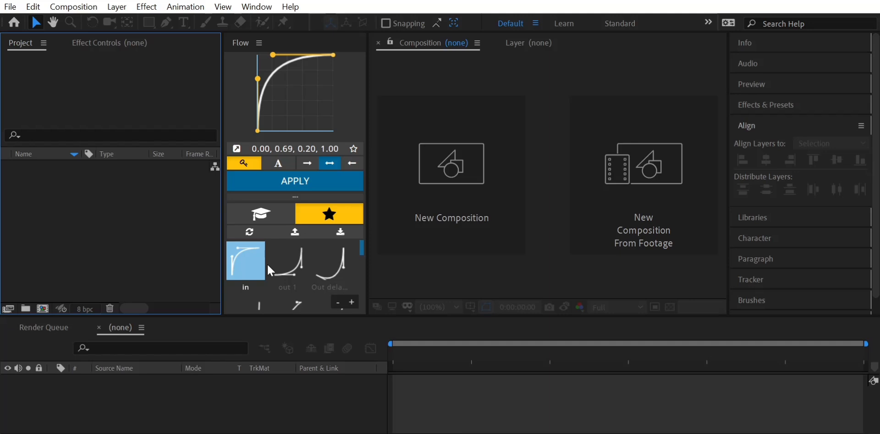
# Step: Import the 99424DC7-A547-4702-B1B4-546B53C9184E MP4 clip from the Audios folder into the project
pyautogui.click(774, 130)
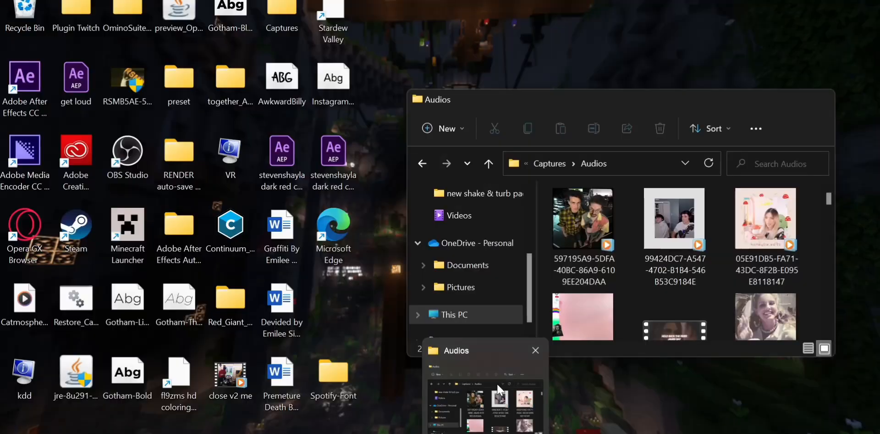
pyautogui.click(497, 387)
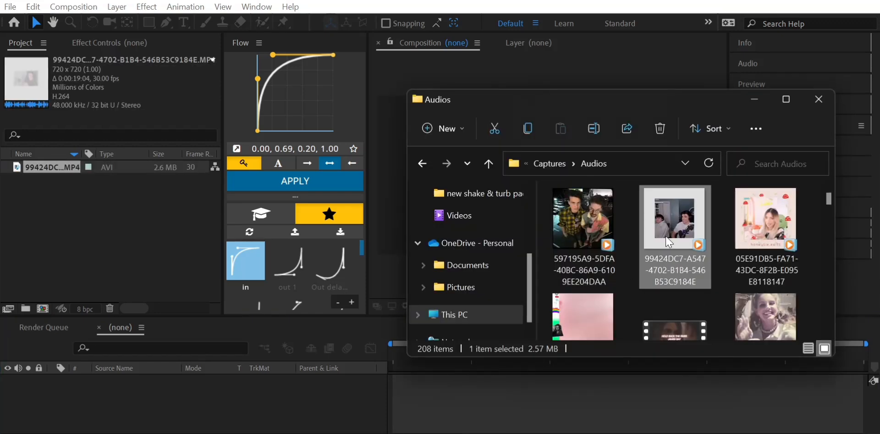
pyautogui.moveTo(674, 219); pyautogui.dragTo(672, 260)
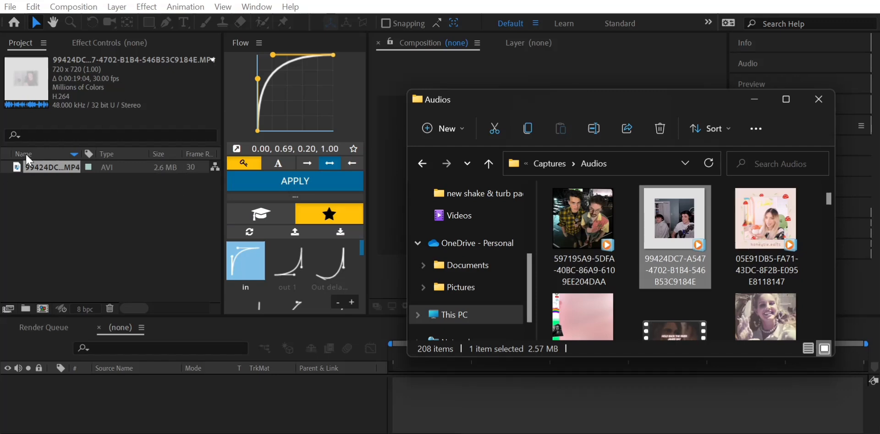
pyautogui.click(754, 100)
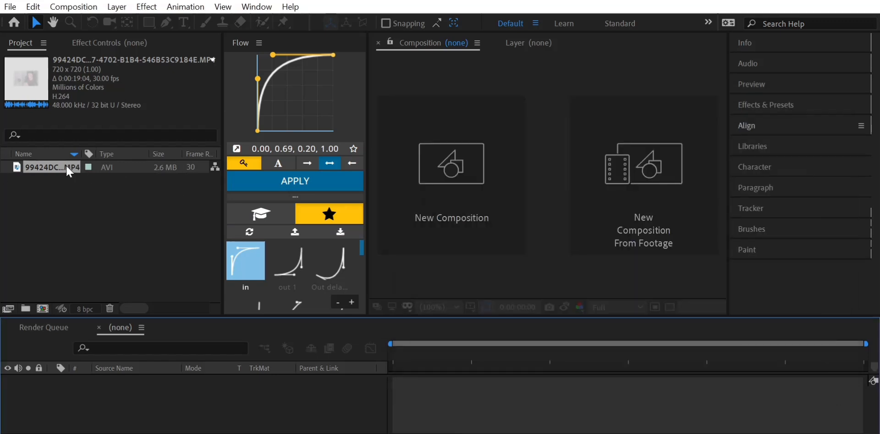
# Step: Create a composition from the imported MP4 clip and hide the clip's video, keeping its audio on
pyautogui.moveTo(68, 172); pyautogui.dragTo(497, 402)
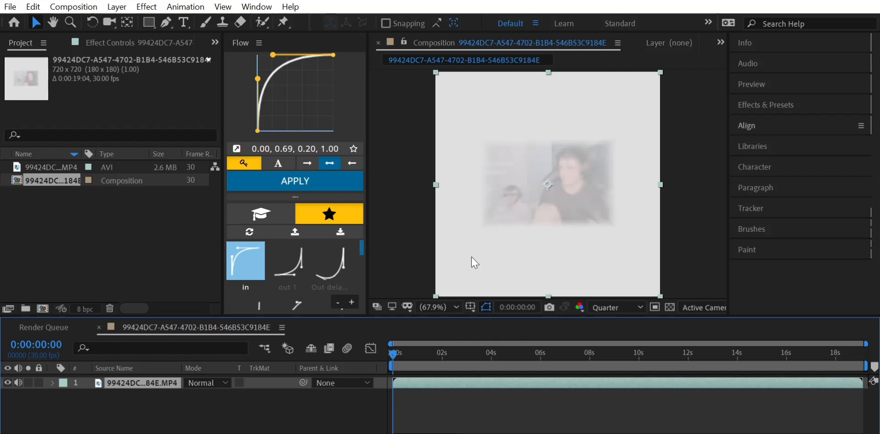
pyautogui.click(7, 382)
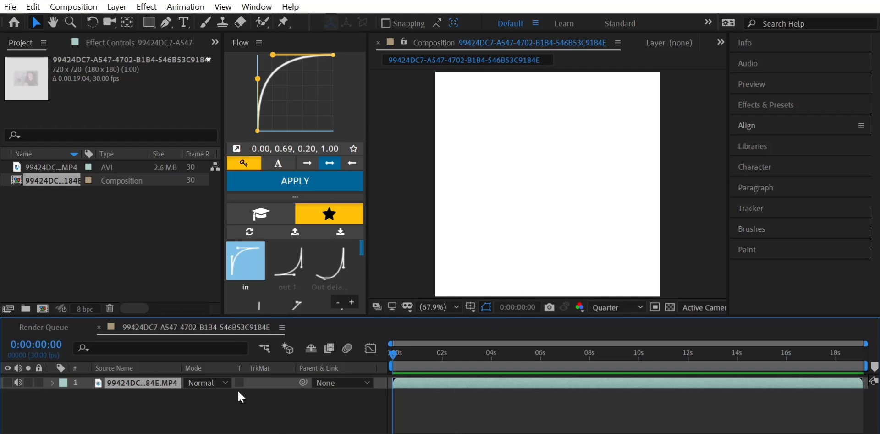
# Step: Set the composition's width and height to 1440 px with a black background
pyautogui.click(34, 7)
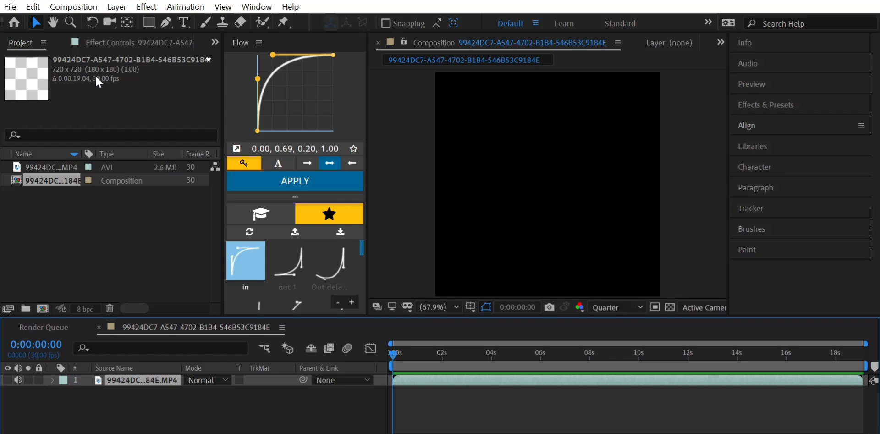
pyautogui.click(85, 11)
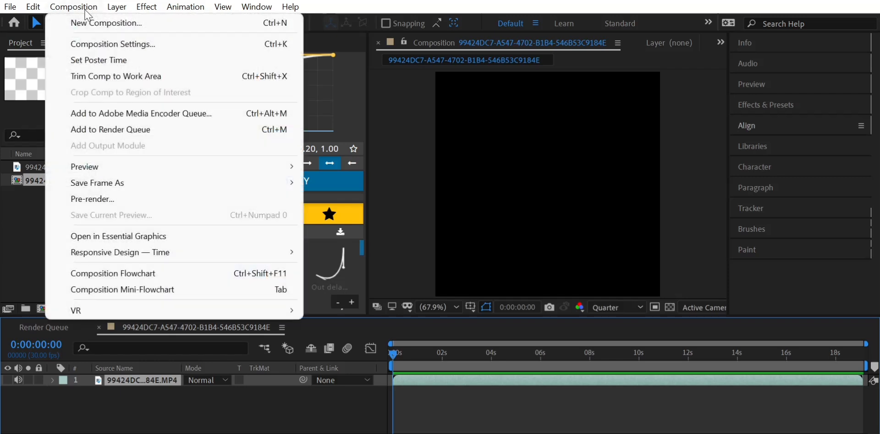
pyautogui.click(110, 48)
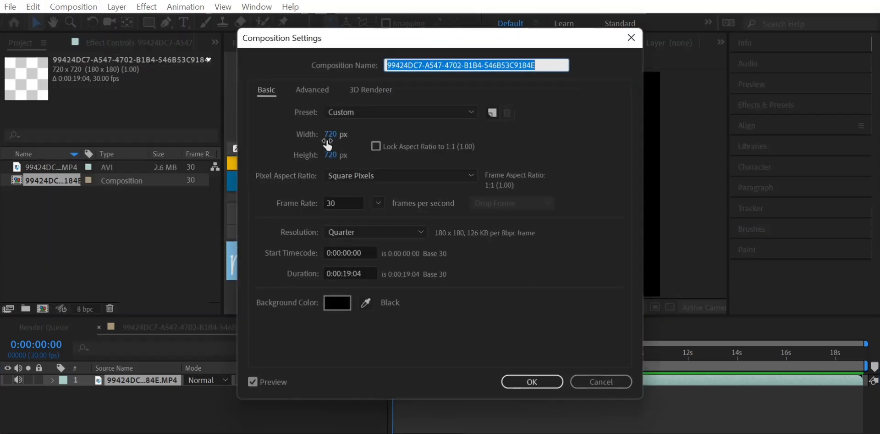
pyautogui.click(329, 134)
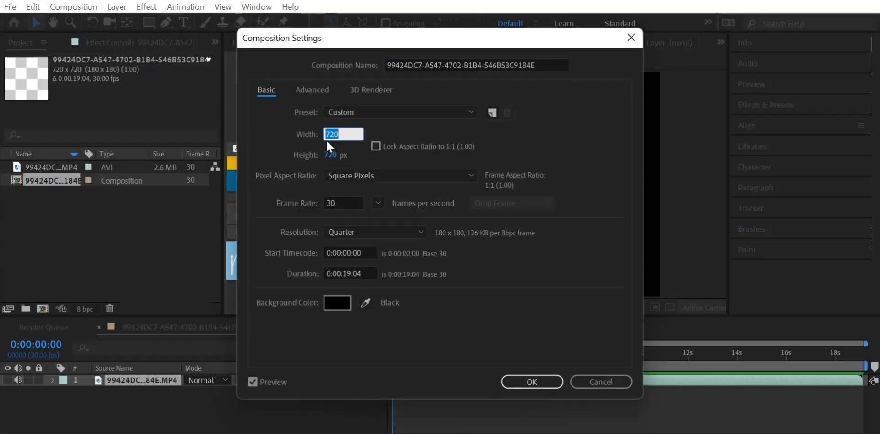
pyautogui.write('1440')
pyautogui.press('Tab')
pyautogui.write('1440')
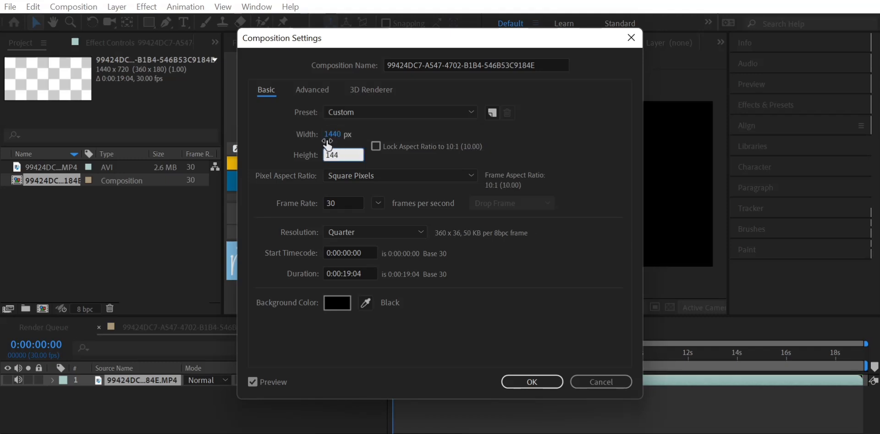
pyautogui.click(529, 382)
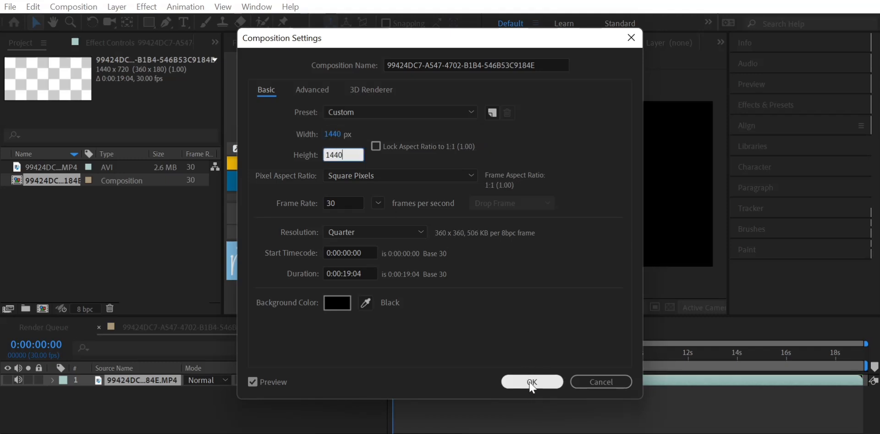
pyautogui.click(343, 302)
pyautogui.moveTo(354, 215); pyautogui.dragTo(245, 330)
pyautogui.click(576, 139)
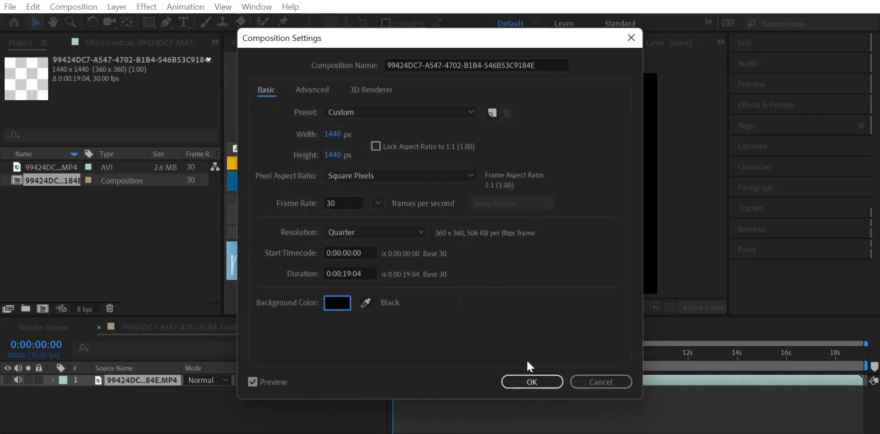
pyautogui.click(531, 381)
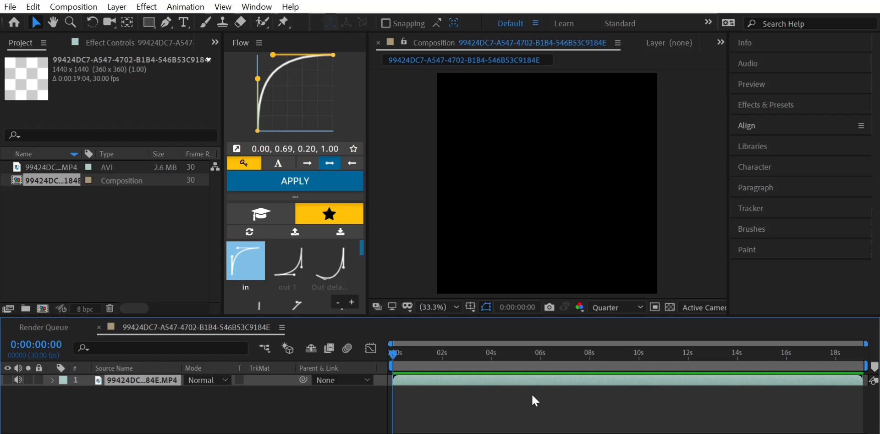
# Step: Place composition markers 0 to 8 on the beats from 0:00:02:01 to 0:00:06:01 and limit the work area to that span
pyautogui.press('space')
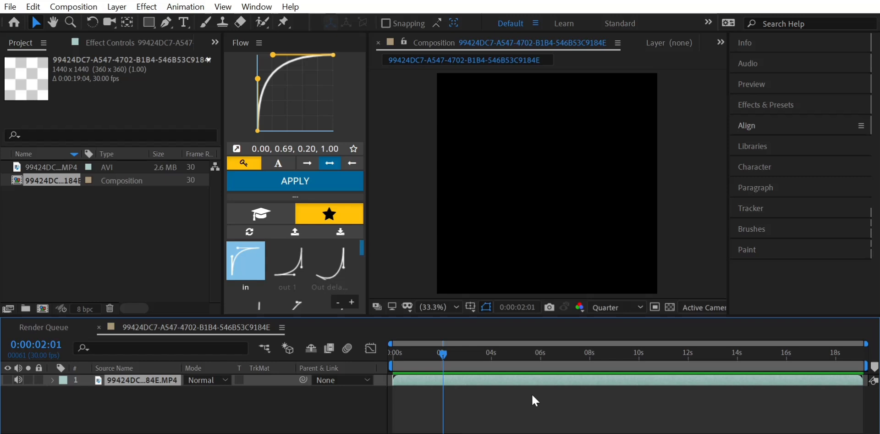
pyautogui.hotkey('shift', '0')
pyautogui.press('space')
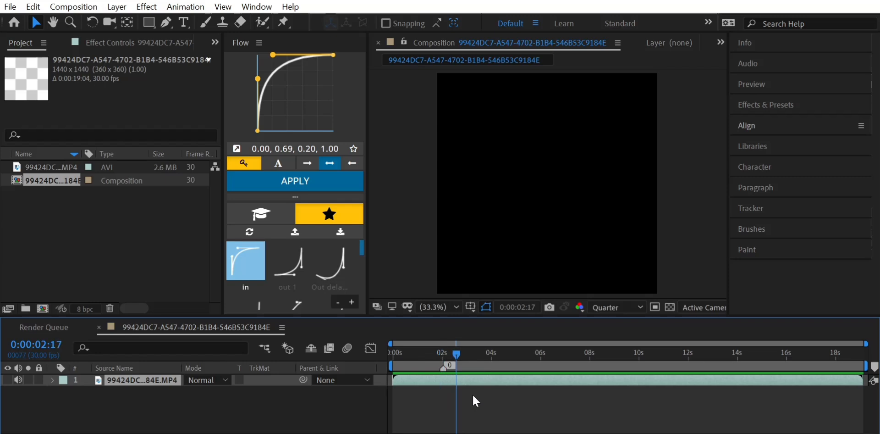
pyautogui.hotkey('shift', '1')
pyautogui.press('space')
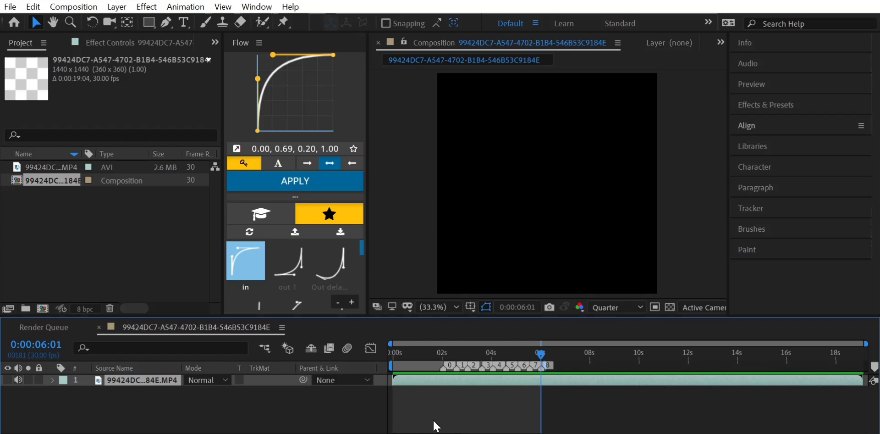
pyautogui.press('Home')
pyautogui.press('0')
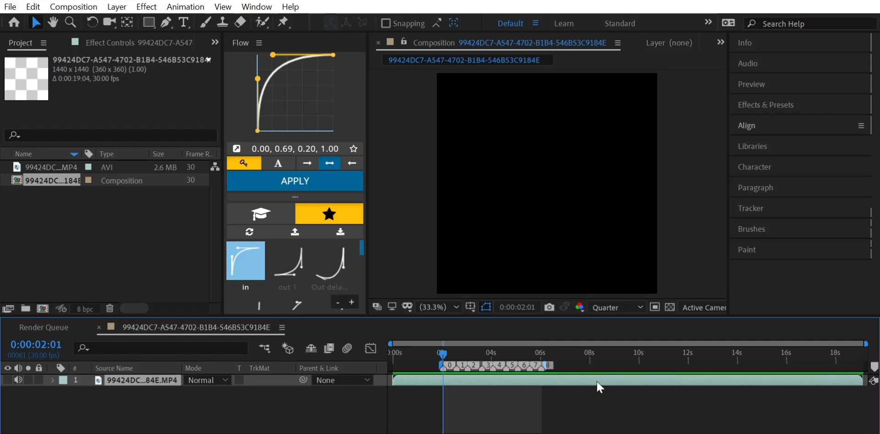
# Step: Check the MP4 layer's position, scale, rotation and opacity properties one after another
pyautogui.press('p')
pyautogui.press('p')
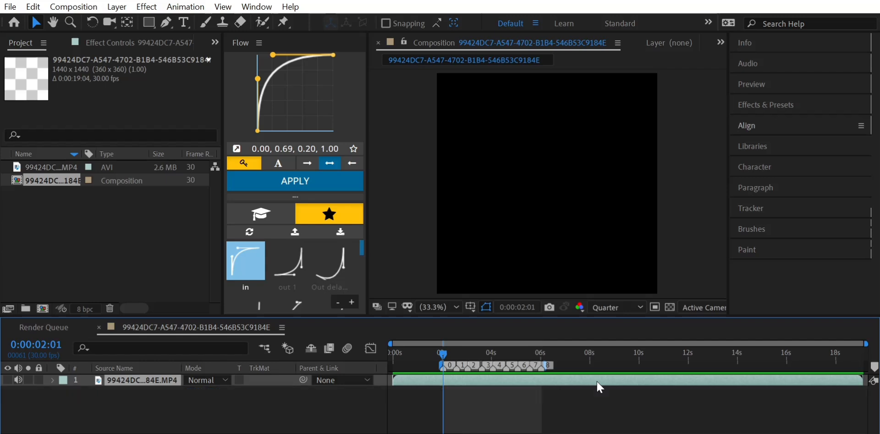
pyautogui.press('s')
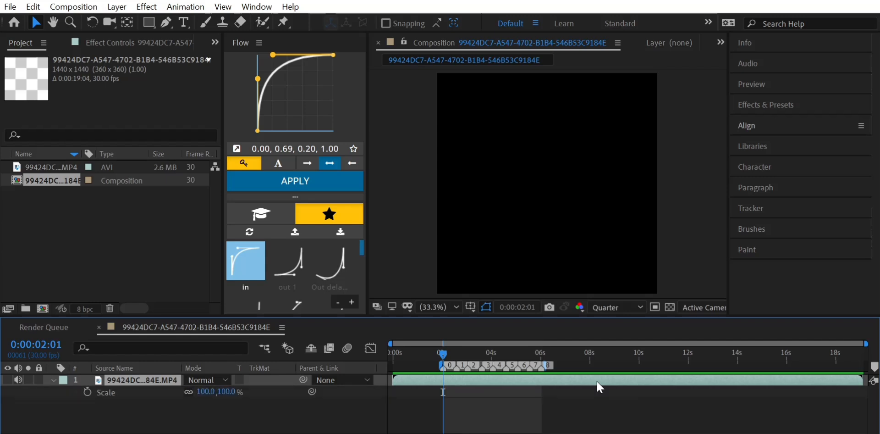
pyautogui.press('s')
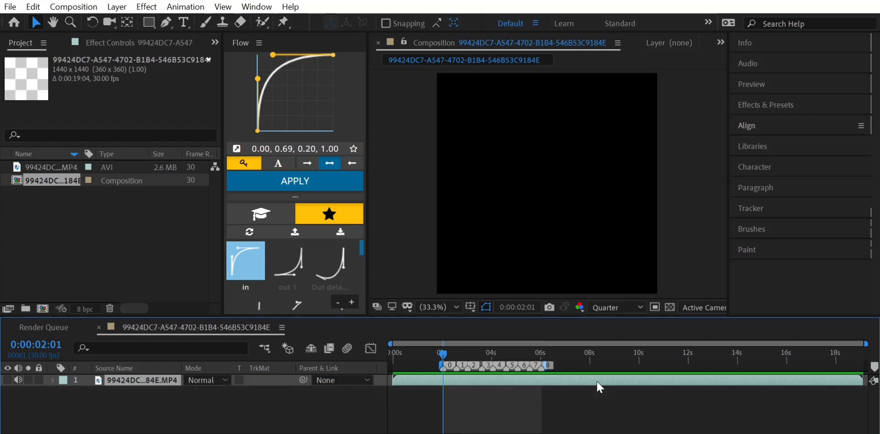
pyautogui.press('r')
pyautogui.press('r')
pyautogui.press('t')
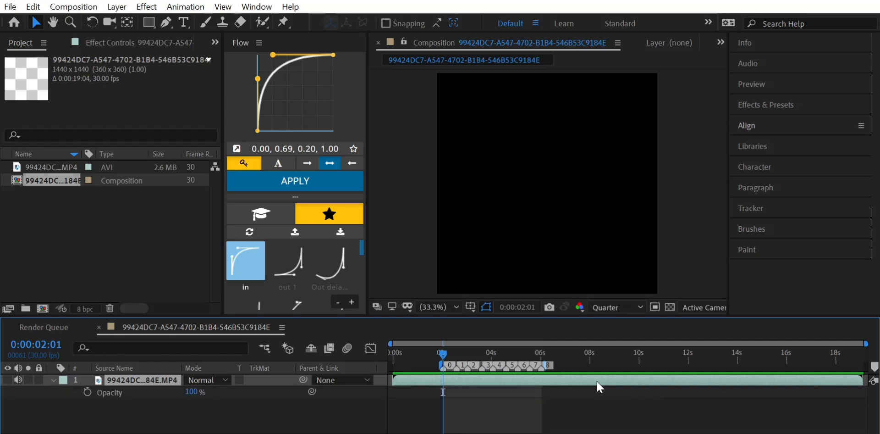
pyautogui.press('t')
# Step: Trim the composition to the work area between markers 0 and 8
pyautogui.press('Home')
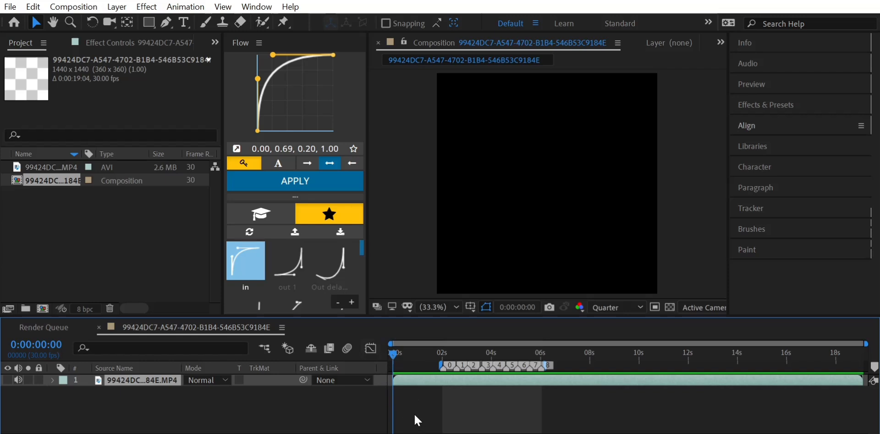
pyautogui.press('End')
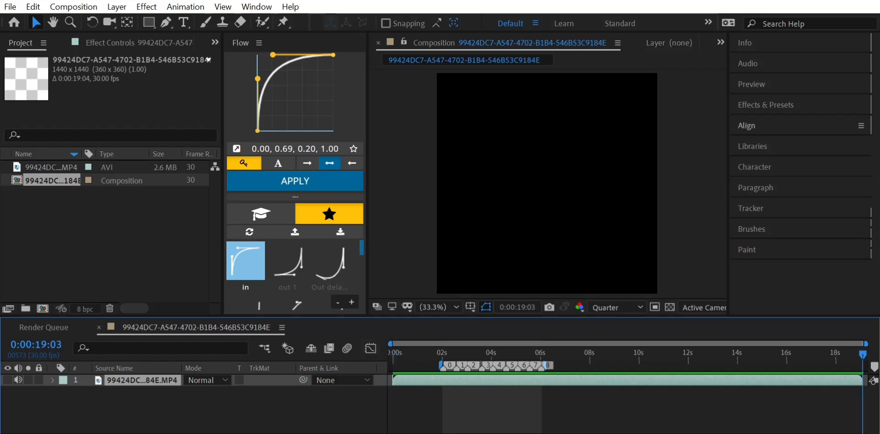
pyautogui.hotkey('shift', 'Home')
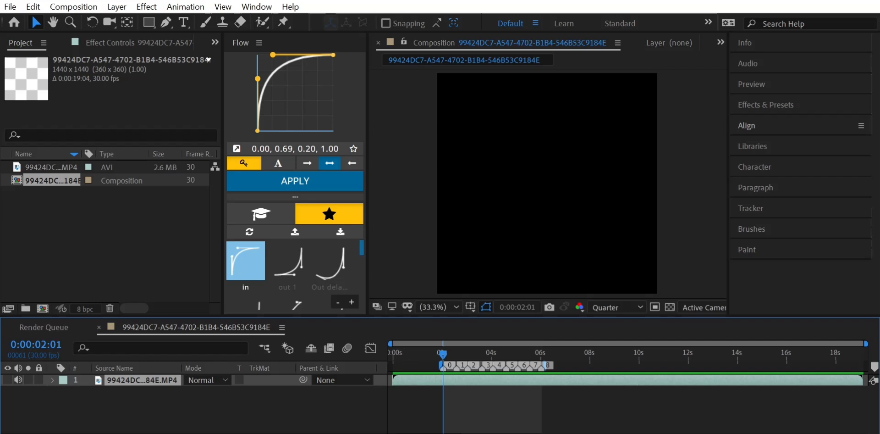
pyautogui.click(73, 7)
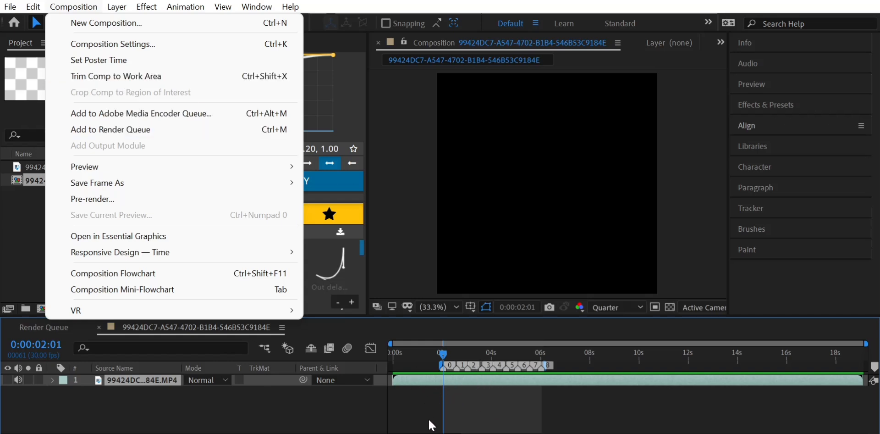
pyautogui.click(177, 81)
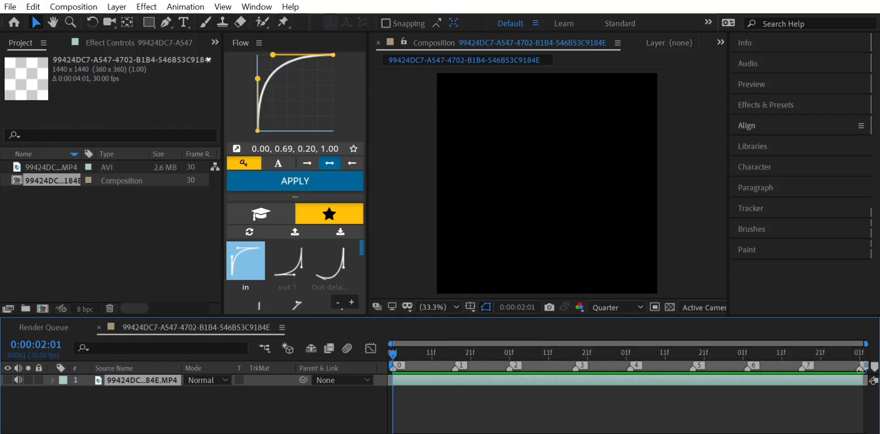
# Step: Add the four photos 83fa702, 269e5b6, b9089ff and c183b66 from the drive-download folder as layers above the MP4 clip
pyautogui.hotkey('alt', 'Tab')
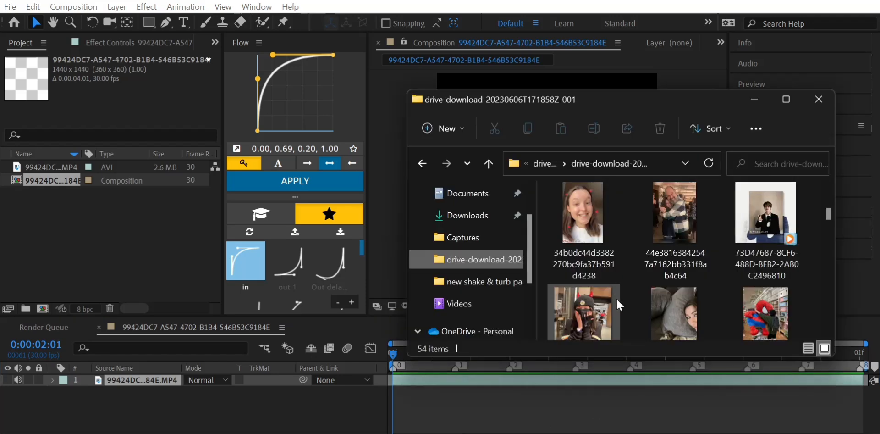
pyautogui.moveTo(620, 302); pyautogui.dragTo(478, 409)
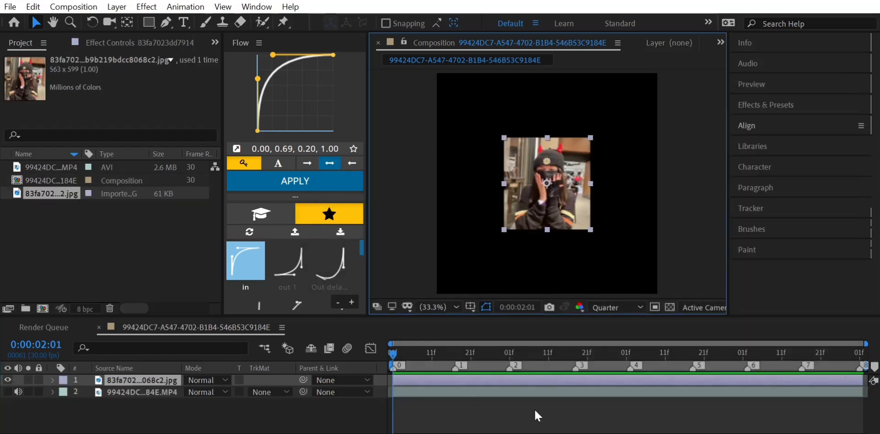
pyautogui.moveTo(516, 433)
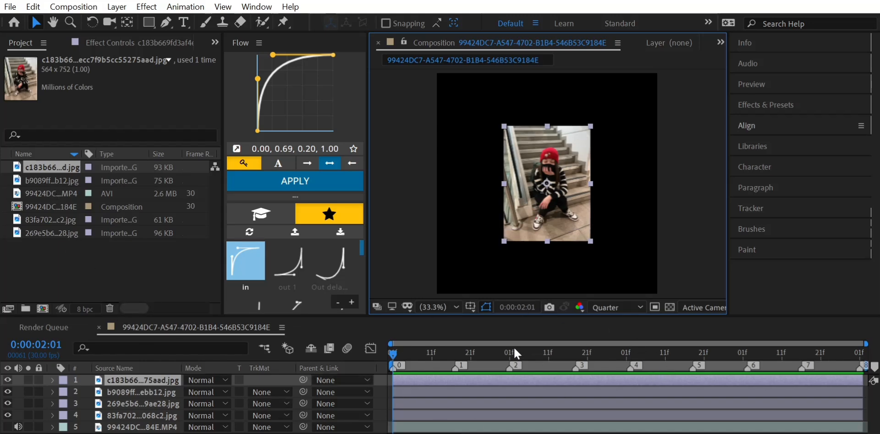
# Step: Make the photo layers 269e5b6, b9089ff and c183b66 start at markers 1, 2 and 3 respectively
pyautogui.press('1')
pyautogui.click(460, 403)
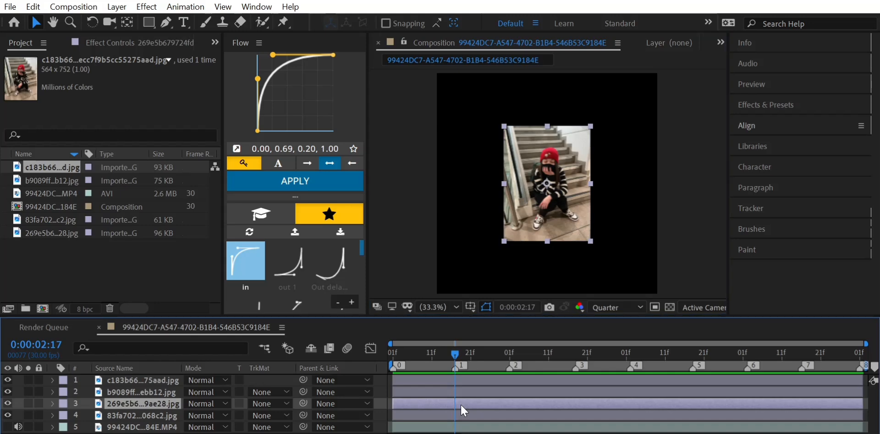
pyautogui.press('[')
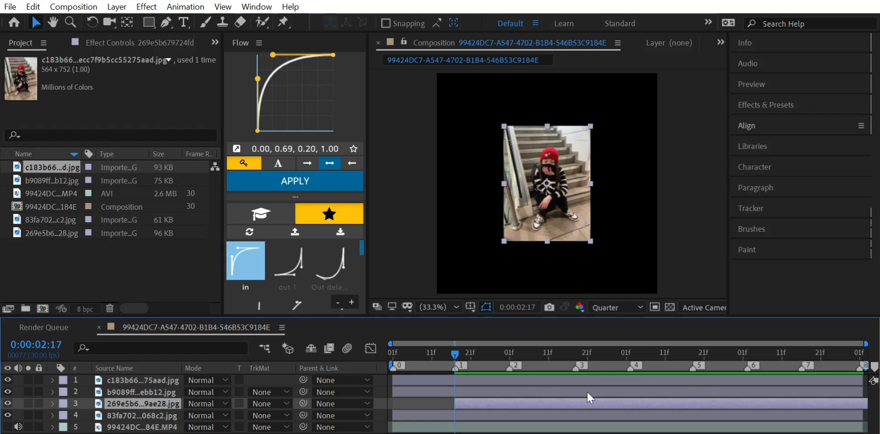
pyautogui.press('k')
pyautogui.click(551, 389)
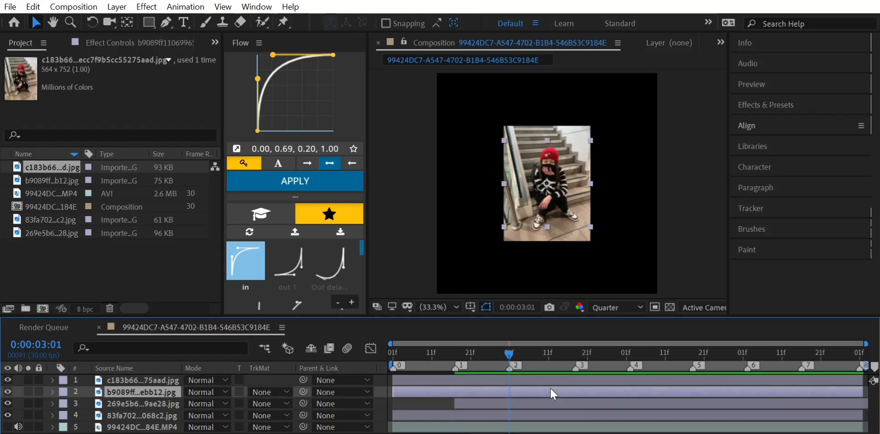
pyautogui.hotkey('alt', '[')
pyautogui.press('k')
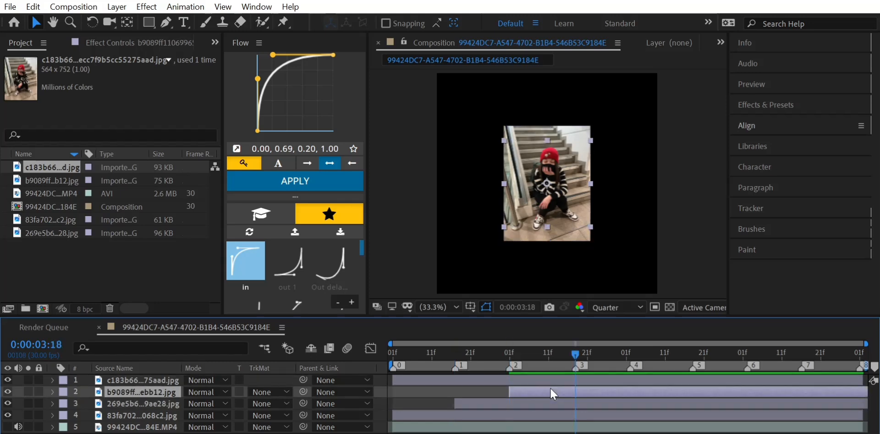
pyautogui.click(565, 380)
pyautogui.hotkey('alt', '[')
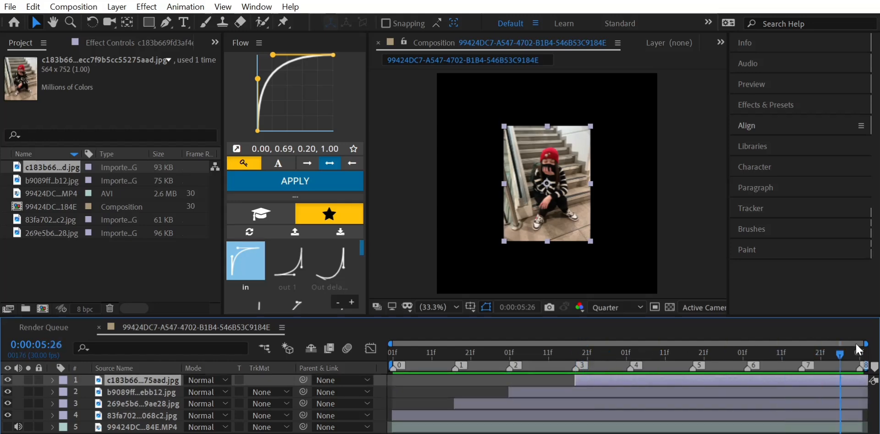
# Step: Play the edit from the start to check the photo changes against the beat markers
pyautogui.click(631, 354)
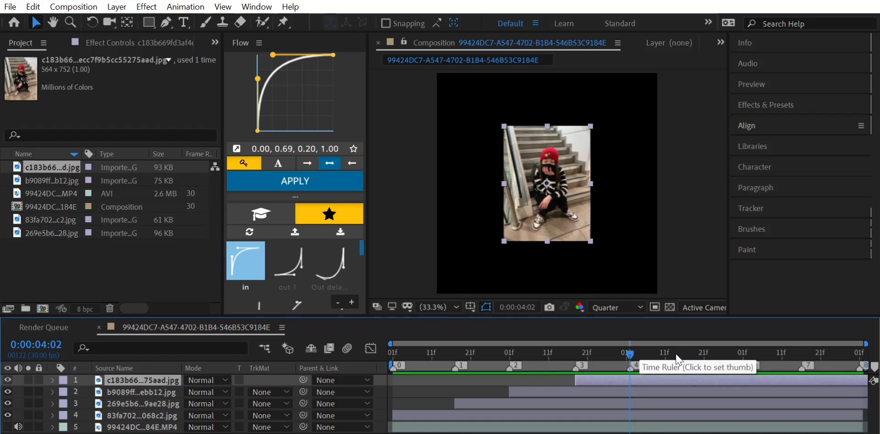
pyautogui.click(465, 420)
pyautogui.press('Home')
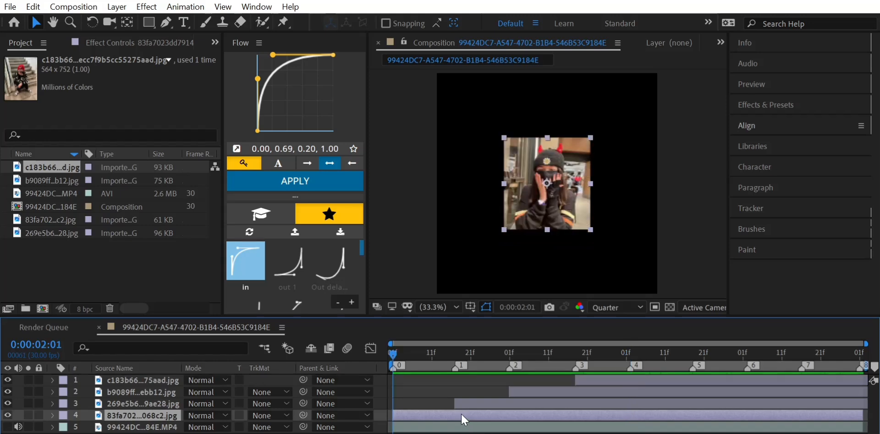
pyautogui.press('space')
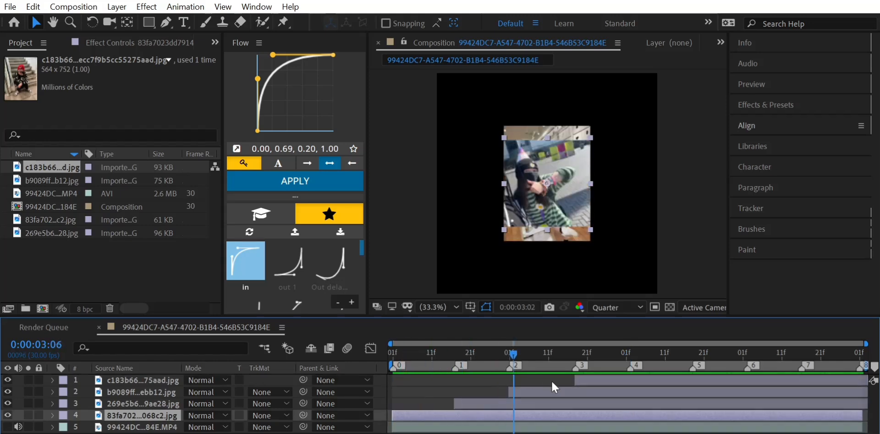
# Step: Scale the 83fa702 photo layer to 257% so it fills the composition frame
pyautogui.moveTo(628, 369); pyautogui.dragTo(417, 372)
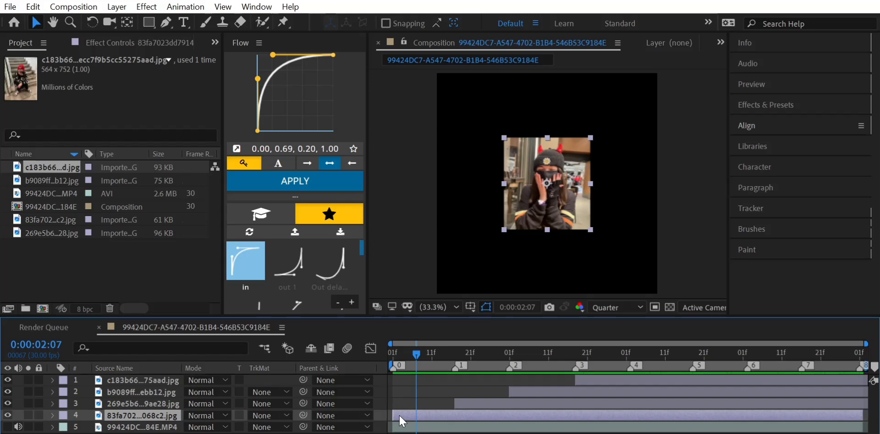
pyautogui.press('s')
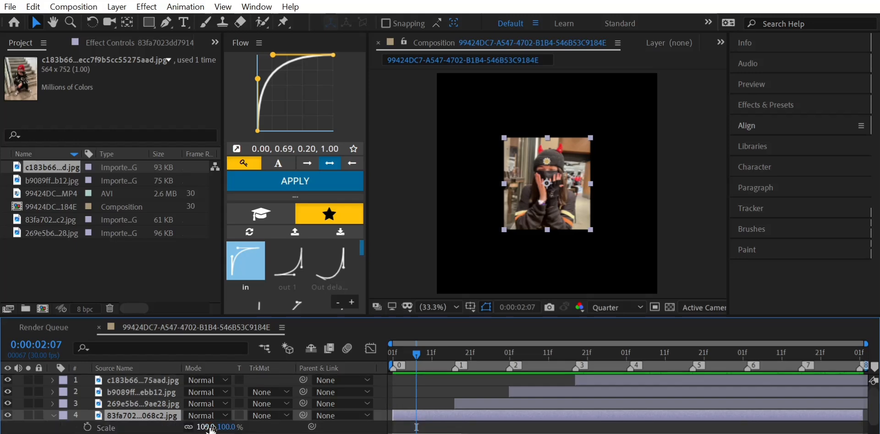
pyautogui.moveTo(209, 426); pyautogui.dragTo(312, 426)
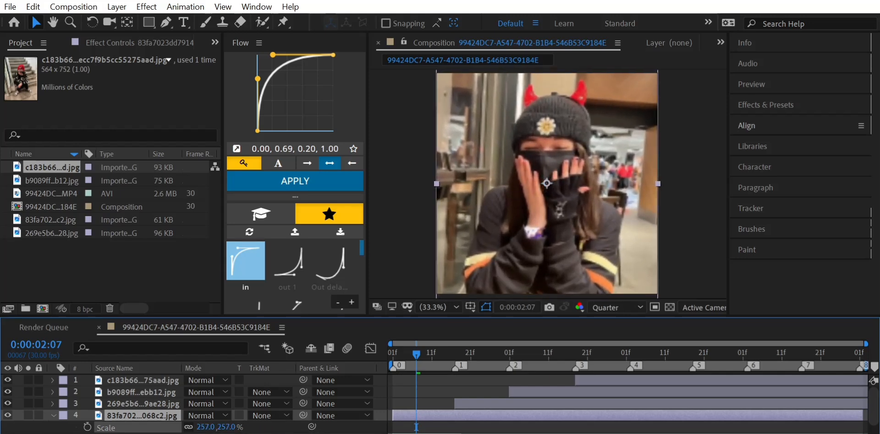
pyautogui.press('s')
# Step: Scale up the 269e5b6 photo layer proportionally until it fills the composition frame
pyautogui.click(492, 400)
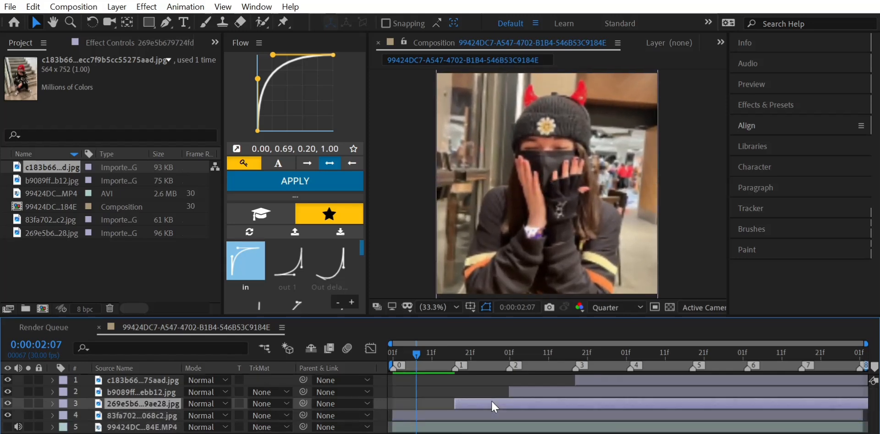
pyautogui.press('i')
pyautogui.press('s')
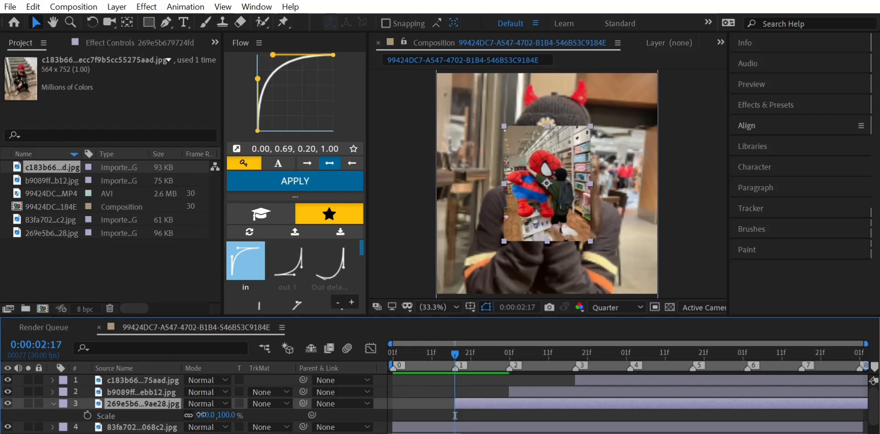
pyautogui.moveTo(205, 414); pyautogui.dragTo(327, 430)
pyautogui.press('s')
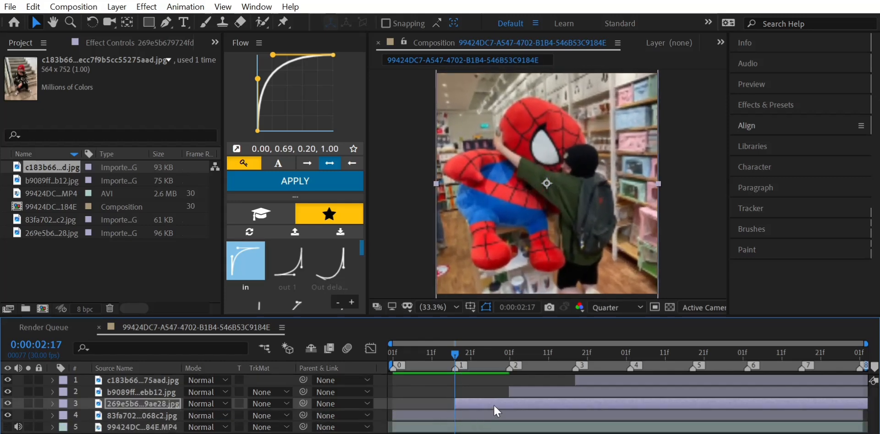
# Step: Enlarge the b9089ff photo layer proportionally so it covers the whole composition frame
pyautogui.click(512, 387)
pyautogui.press('i')
pyautogui.press('s')
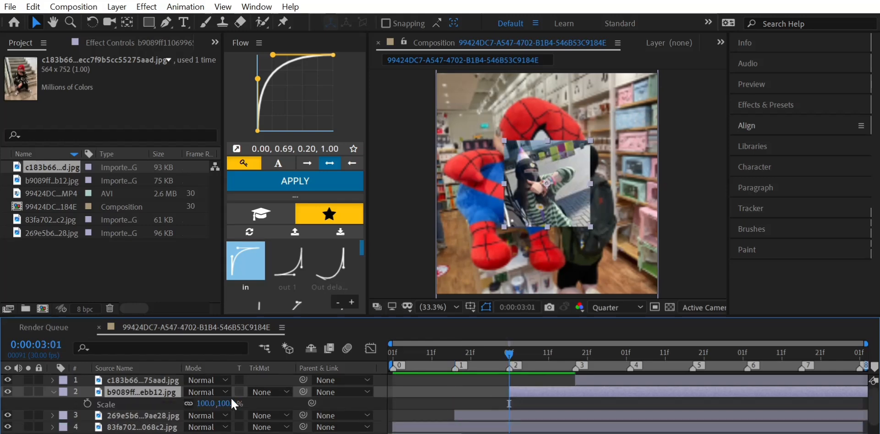
pyautogui.click(206, 403)
pyautogui.write('262')
pyautogui.press('Return')
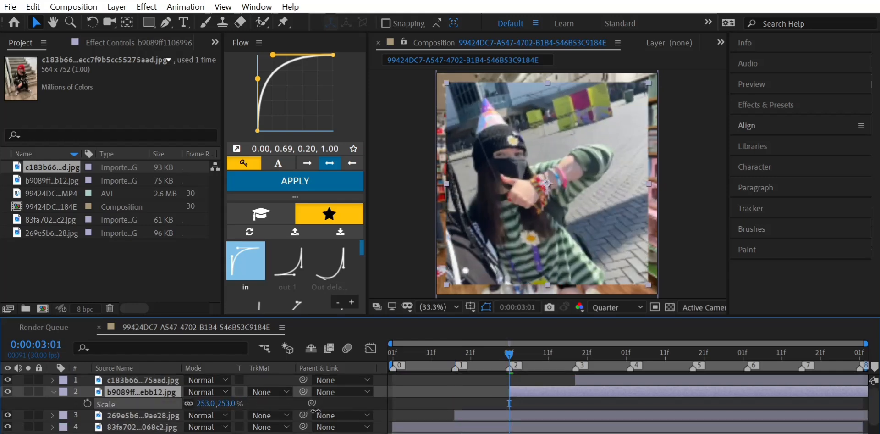
pyautogui.press('s')
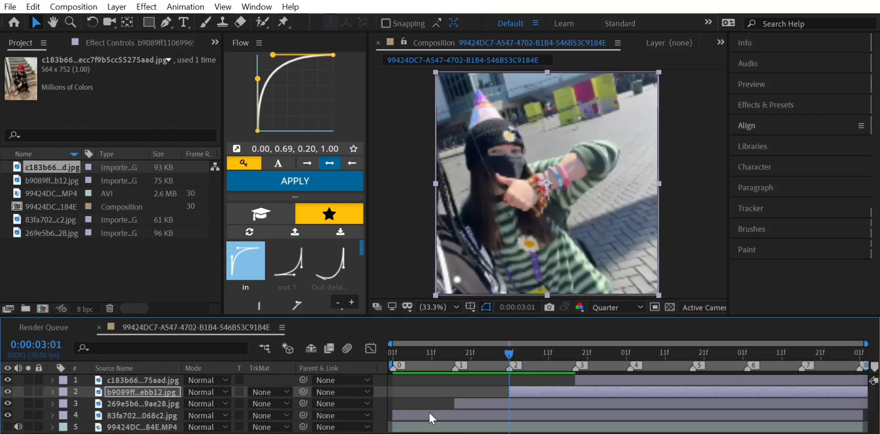
# Step: Scale up the c183b66 photo layer proportionally until it covers the full composition frame
pyautogui.click(590, 384)
pyautogui.press('i')
pyautogui.press('s')
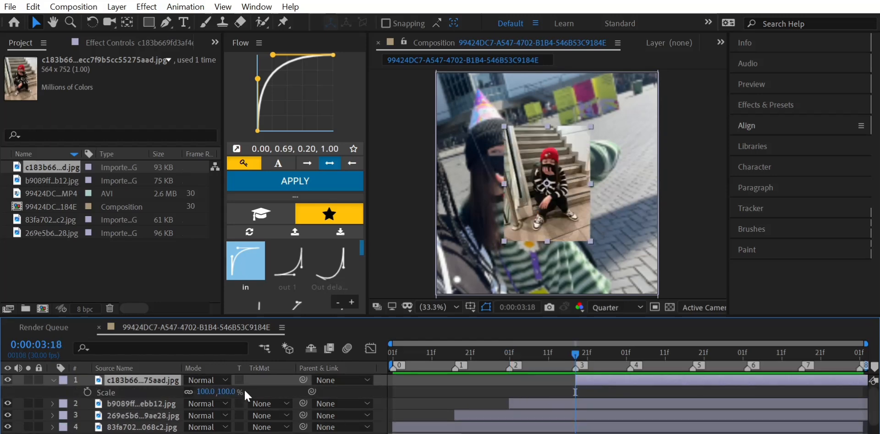
pyautogui.moveTo(206, 391); pyautogui.dragTo(347, 415)
pyautogui.press('s')
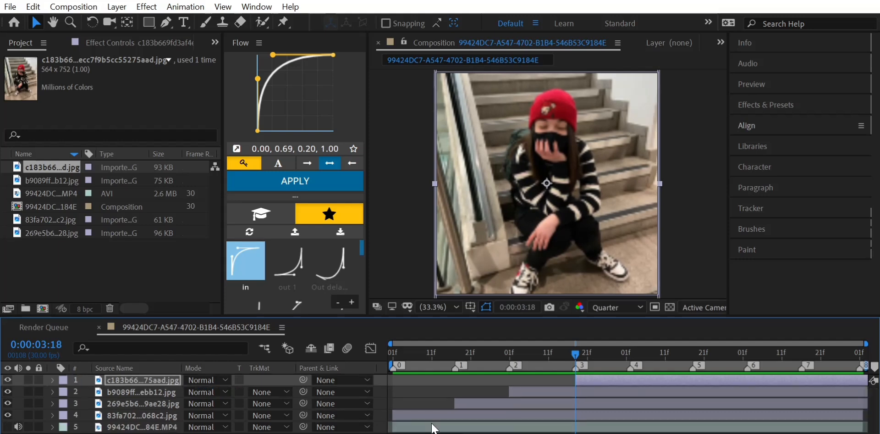
# Step: Scrub through the timeline from marker 0 to review the enlarged photos
pyautogui.click(428, 426)
pyautogui.click(426, 420)
pyautogui.press('i')
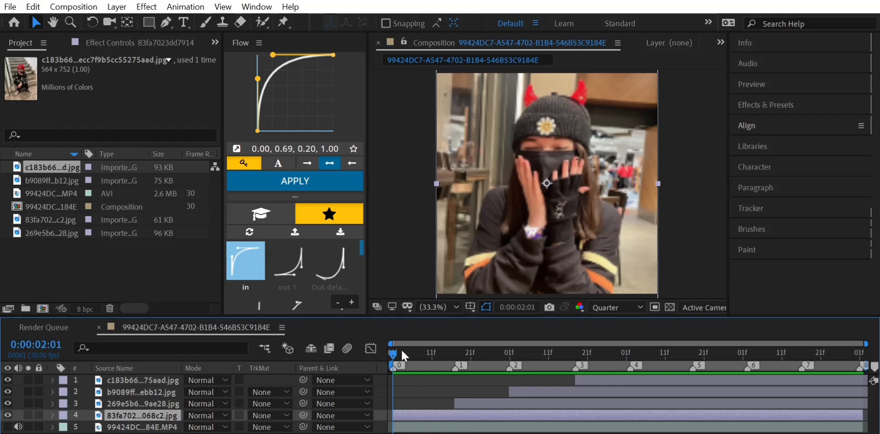
pyautogui.moveTo(396, 351); pyautogui.dragTo(747, 402)
pyautogui.moveTo(659, 397); pyautogui.dragTo(484, 378)
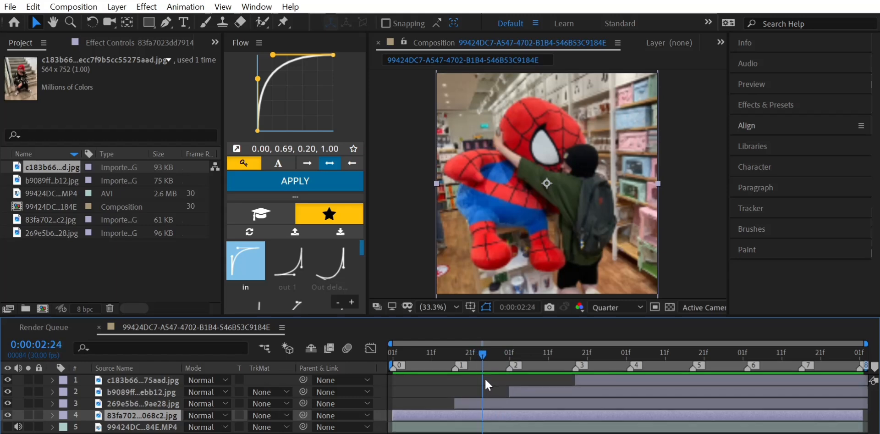
# Step: Split the 83fa702 layer at marker 1 and delete the part after the marker
pyautogui.press('k')
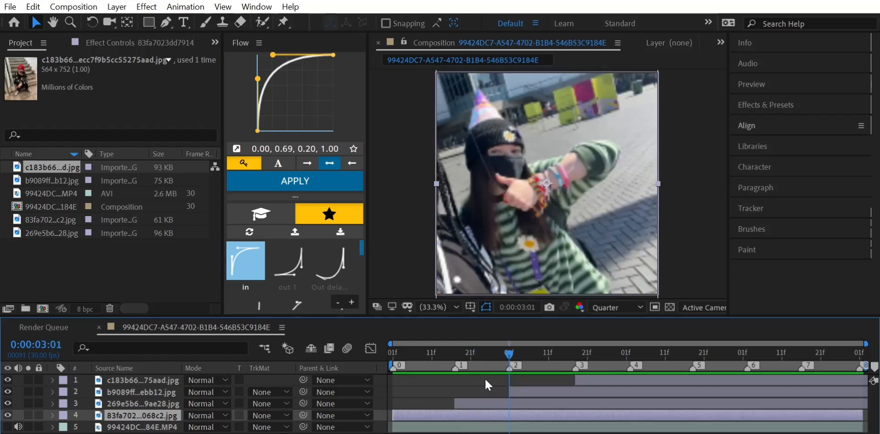
pyautogui.press('j')
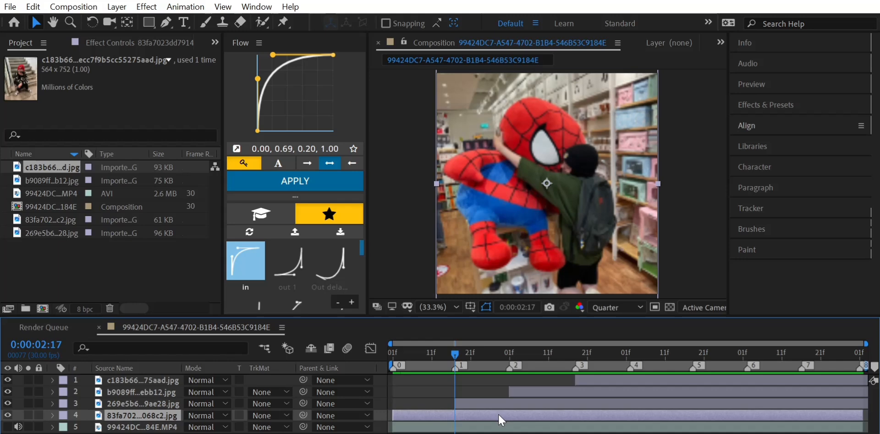
pyautogui.hotkey('ctrl', 'shift', 'd')
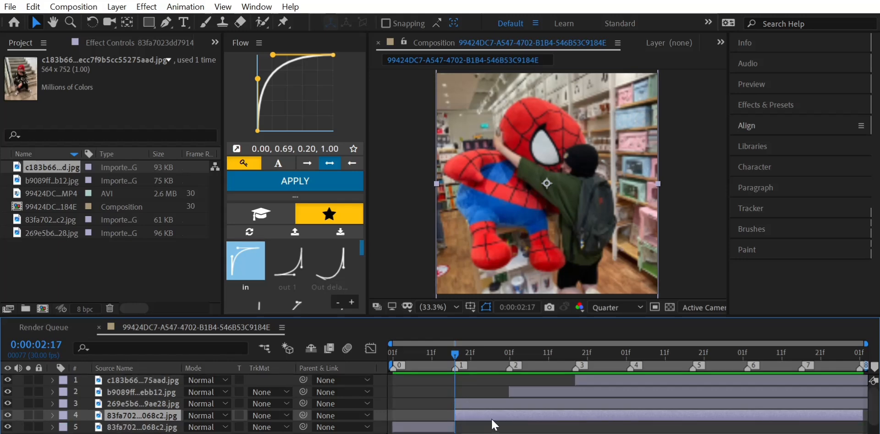
pyautogui.press('Delete')
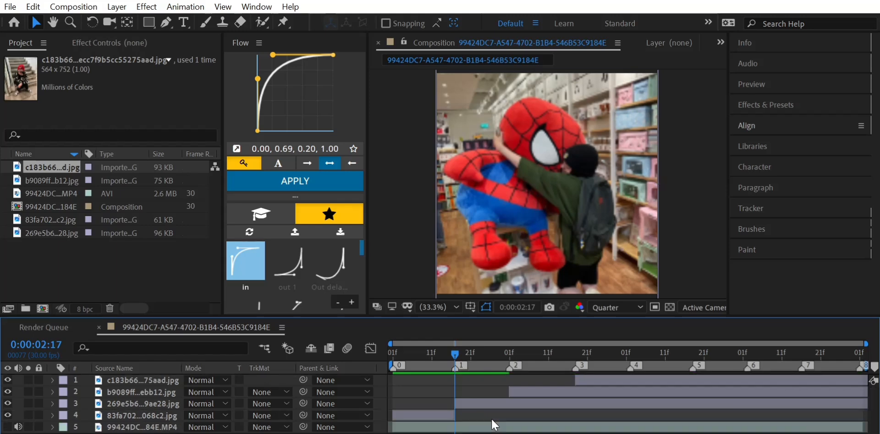
# Step: Split the 269e5b6 layer at marker 2 and delete the part after the marker
pyautogui.click(520, 398)
pyautogui.press('k')
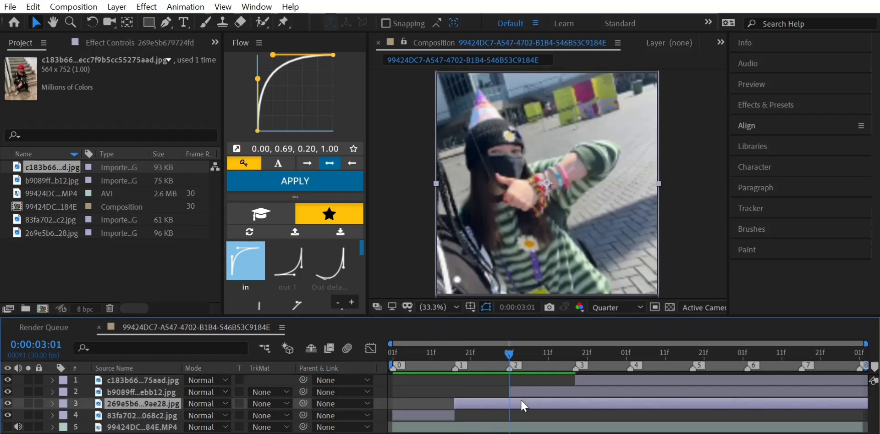
pyautogui.hotkey('ctrl', 'shift', 'd')
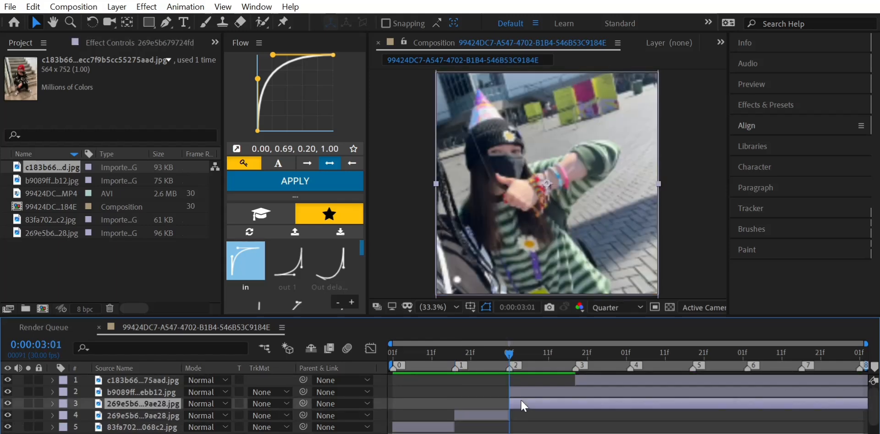
pyautogui.press('Delete')
# Step: Split the b9089ff layer at marker 3 and delete the part after the marker
pyautogui.click(572, 389)
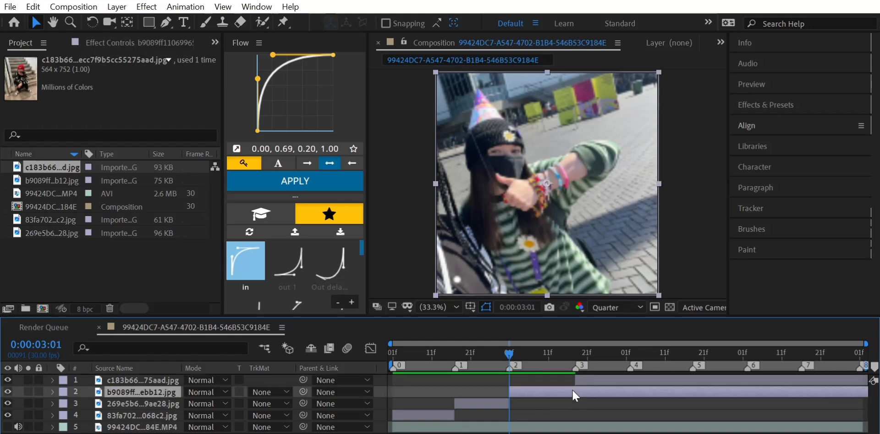
pyautogui.press('k')
pyautogui.hotkey('ctrl', 'shift', 'd')
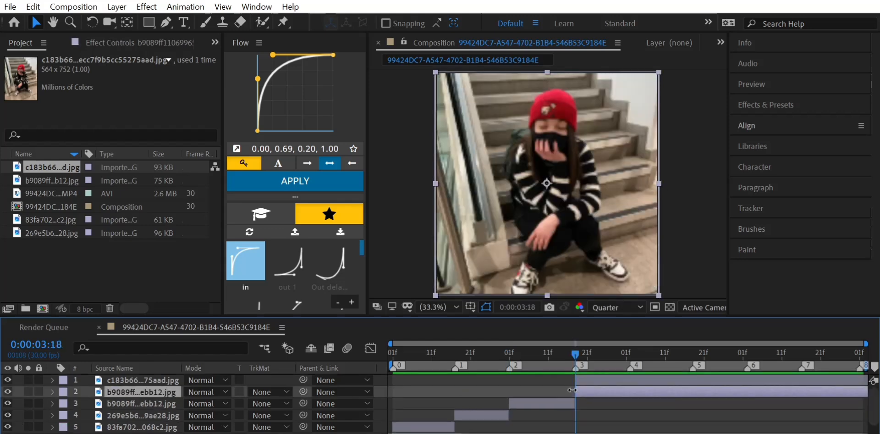
pyautogui.press('Delete')
# Step: Split the c183b66 layer at marker 4 and delete the part after the marker
pyautogui.press('k')
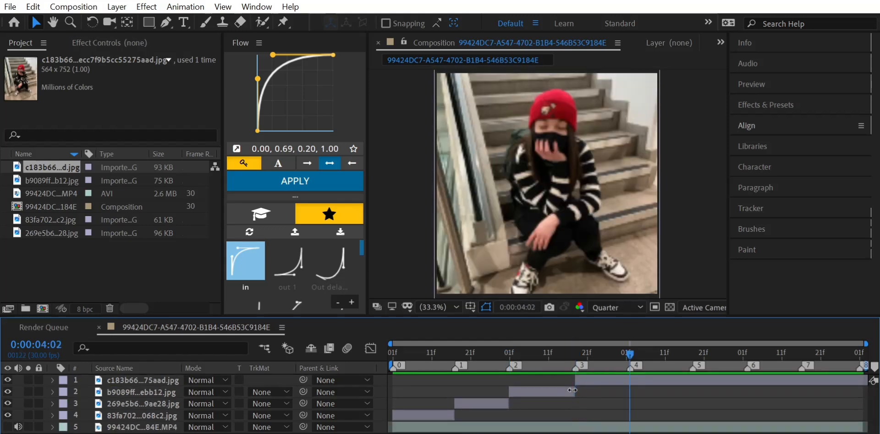
pyautogui.click(600, 380)
pyautogui.hotkey('ctrl', 'shift', 'd')
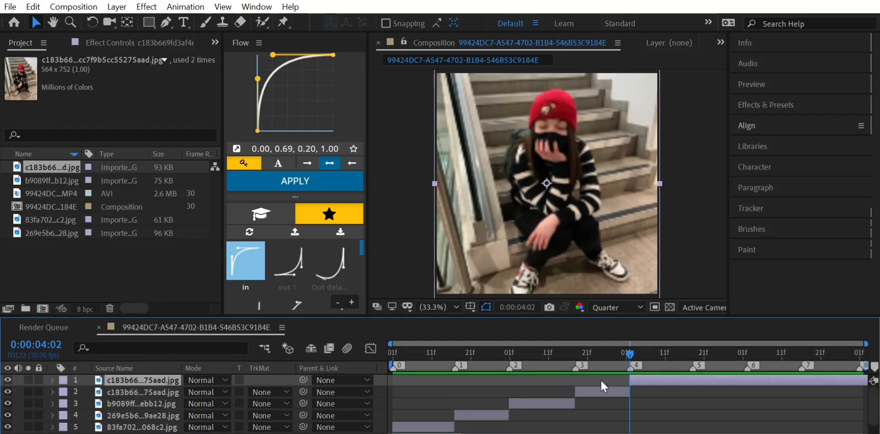
pyautogui.press('Delete')
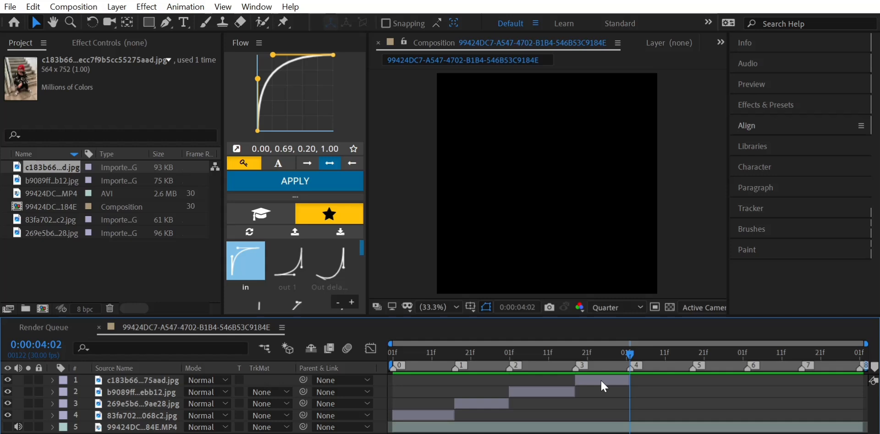
# Step: Save the project in the Documents folder as "Tutorial video"
pyautogui.hotkey('ctrl', 's')
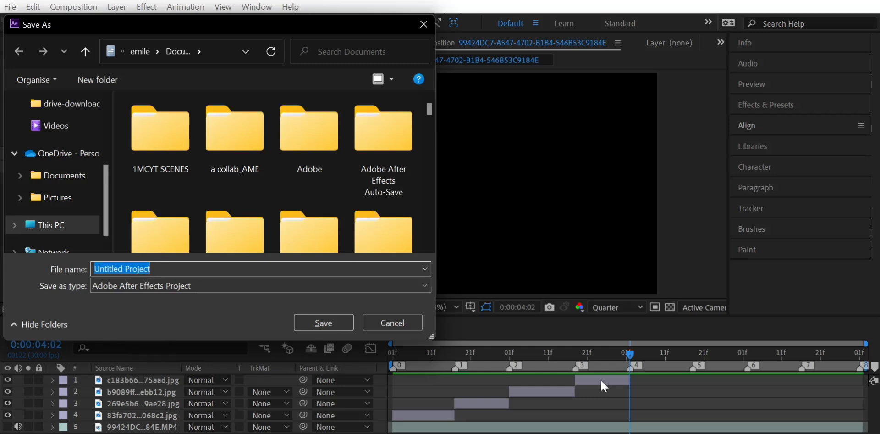
pyautogui.write('Tutor')
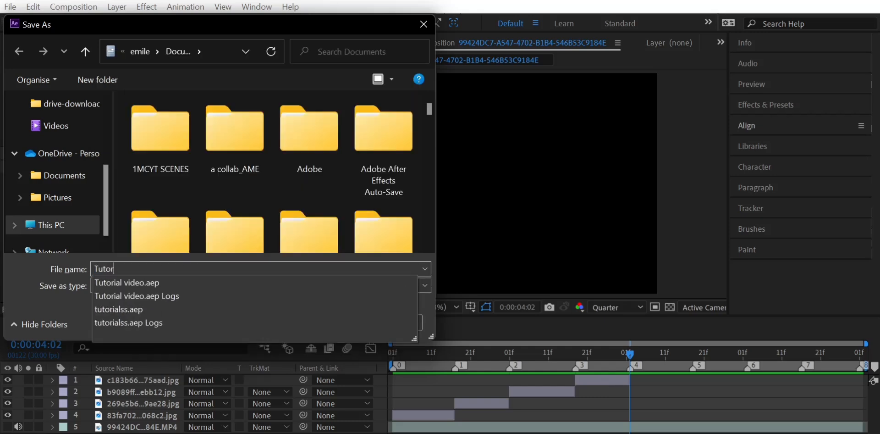
pyautogui.write('ial video')
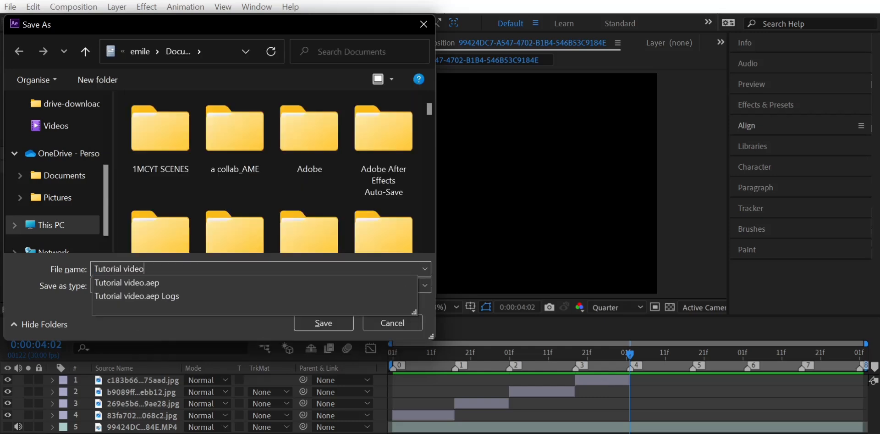
pyautogui.press('Return')
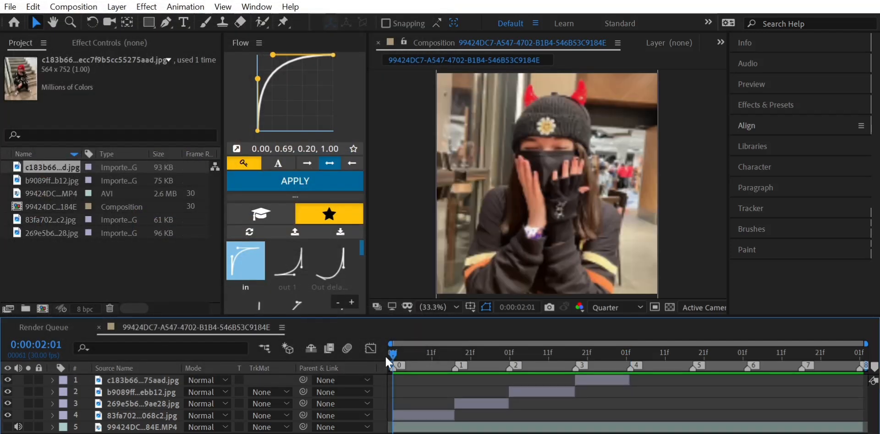
# Step: Preview the trimmed photo sequence from marker 0, and return the playhead to the start
pyautogui.press('space')
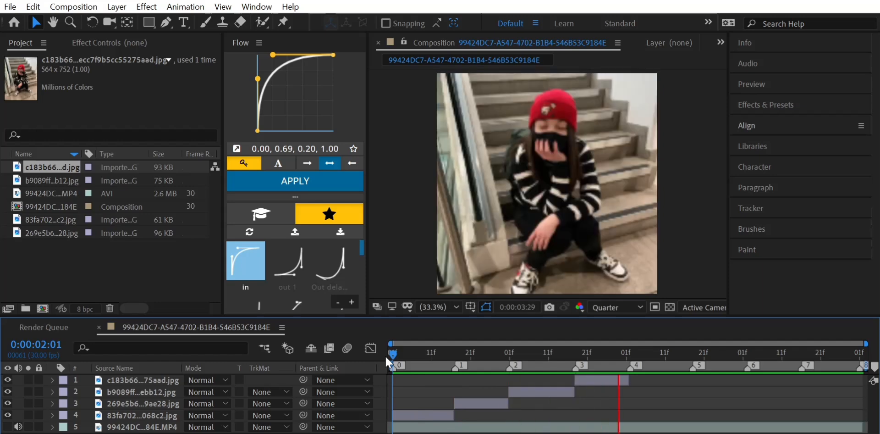
pyautogui.press('space')
pyautogui.moveTo(641, 361); pyautogui.dragTo(386, 353)
# Step: Pre-compose the 83fa702 layer, moving all attributes into the new composition and adjusting its duration to the layer's time span
pyautogui.click(431, 412)
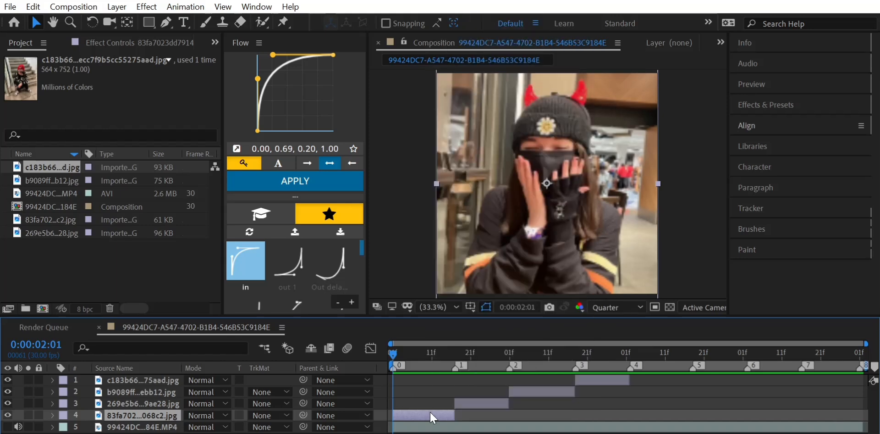
pyautogui.rightClick(431, 417)
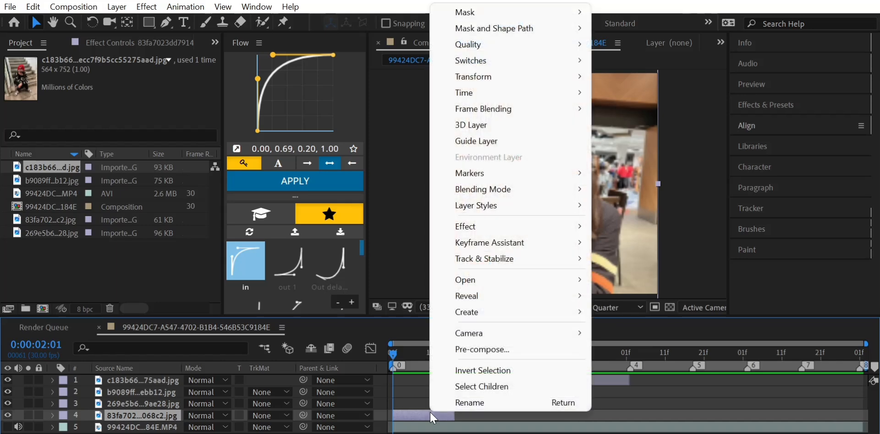
pyautogui.click(514, 352)
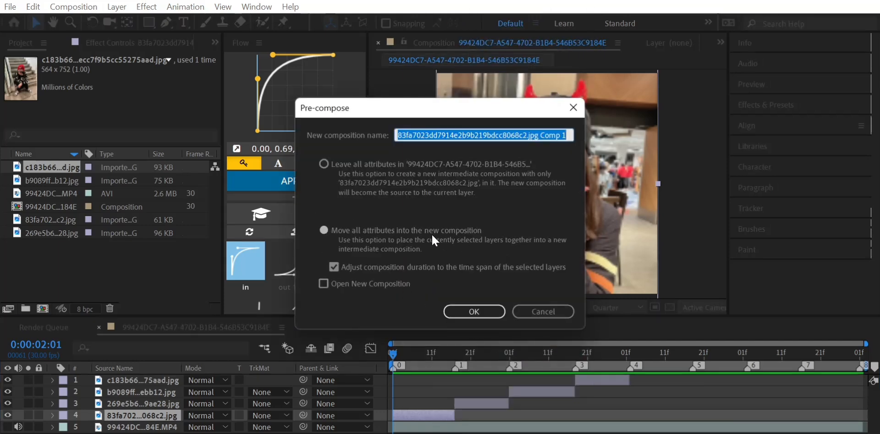
pyautogui.click(464, 317)
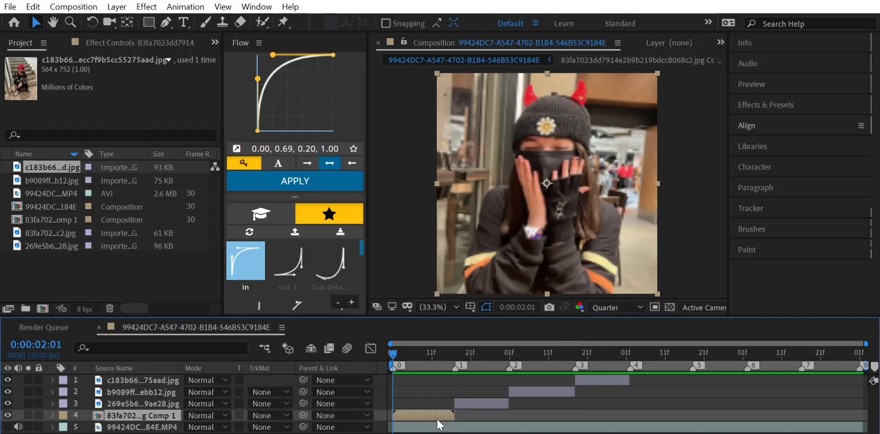
# Step: Try enlarging the 83fa702 pre-comp through its Scale property in the main composition, and undo the change
pyautogui.press('s')
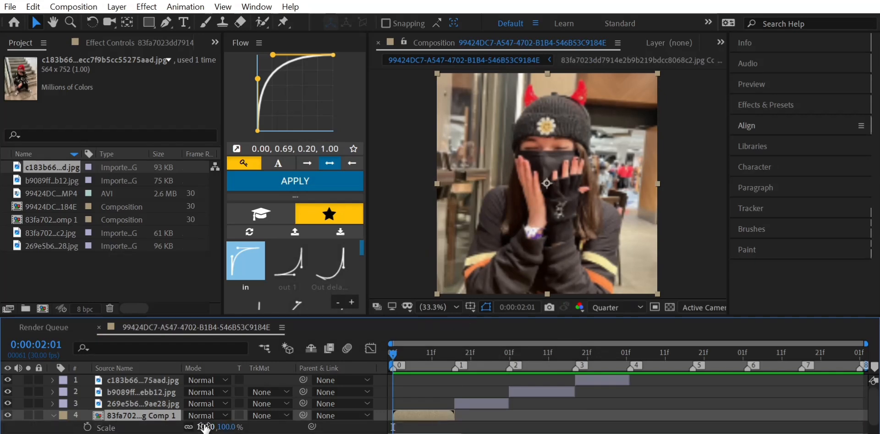
pyautogui.moveTo(206, 427); pyautogui.dragTo(256, 432)
pyautogui.hotkey('ctrl', 'z')
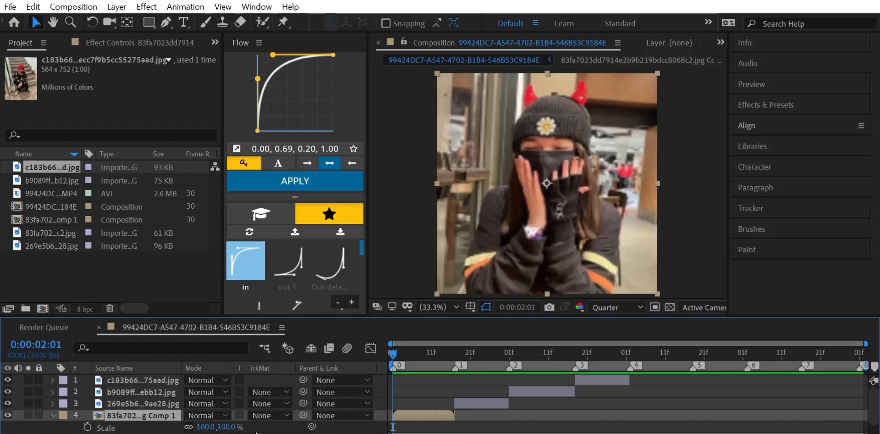
# Step: Try scaling the photo inside its pre-comp to 320% and the pre-comp in the main composition to 138%, and undo both
pyautogui.doubleClick(447, 414)
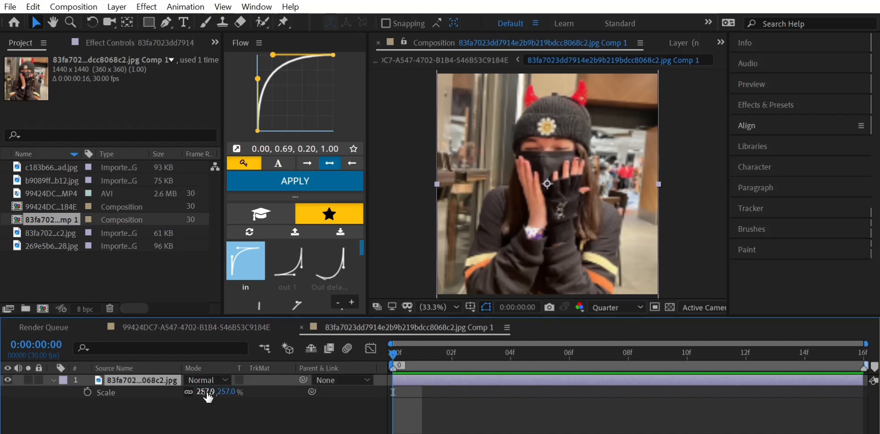
pyautogui.moveTo(206, 391); pyautogui.dragTo(252, 393)
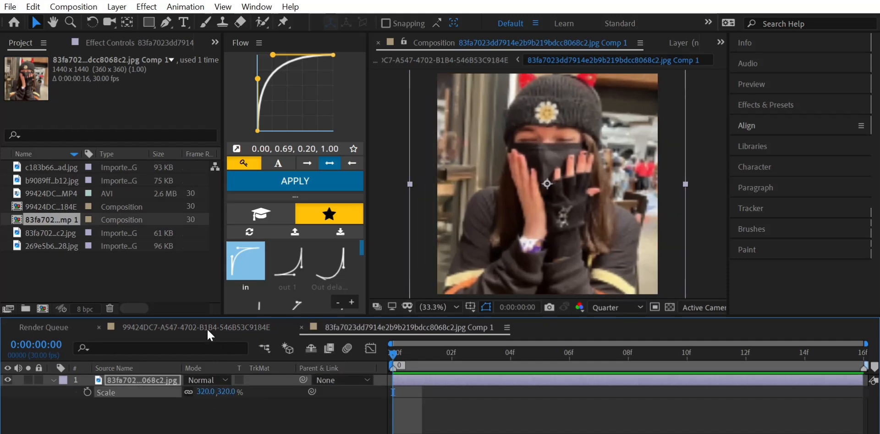
pyautogui.click(207, 328)
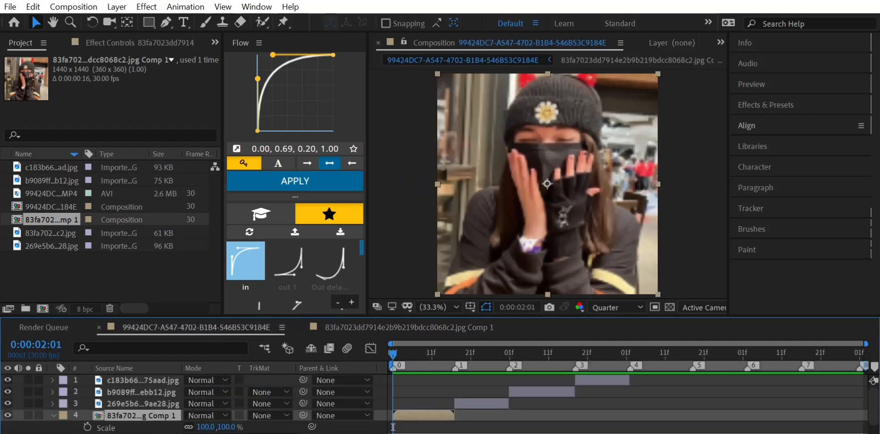
pyautogui.moveTo(205, 426); pyautogui.dragTo(269, 432)
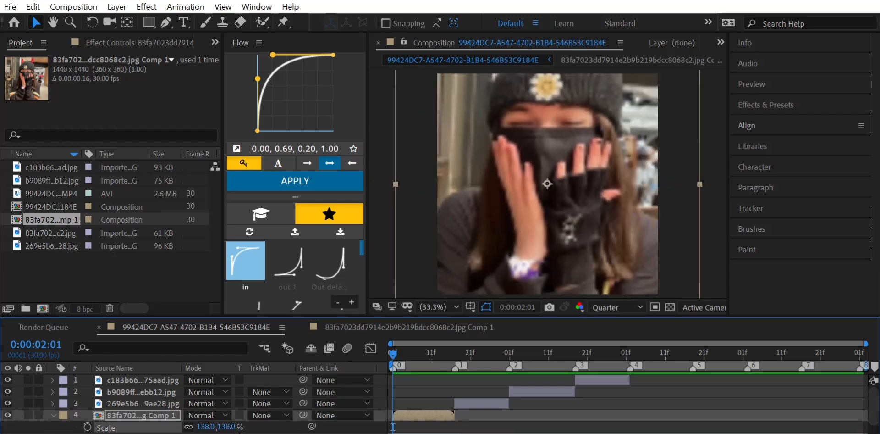
pyautogui.hotkey('ctrl', 'z')
pyautogui.hotkey('ctrl', 'z')
pyautogui.press('s')
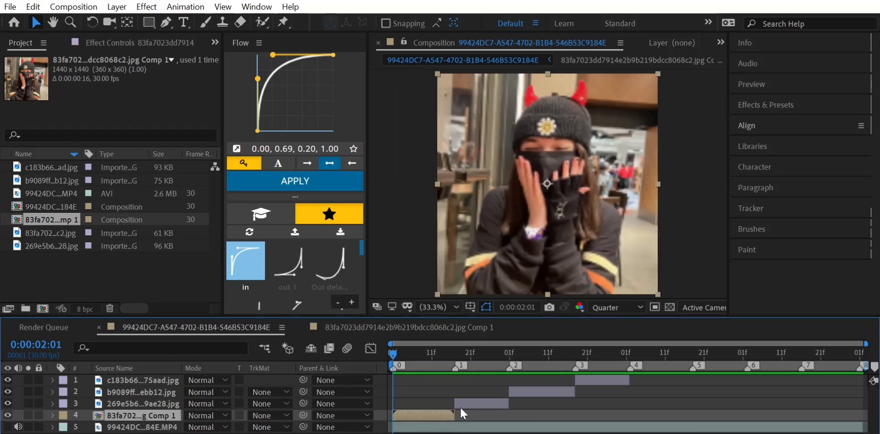
# Step: Pre-compose the 269e5b6, b9089ff and c183b66 photo layers individually, each from its own in point
pyautogui.click(464, 404)
pyautogui.press('i')
pyautogui.rightClick(463, 403)
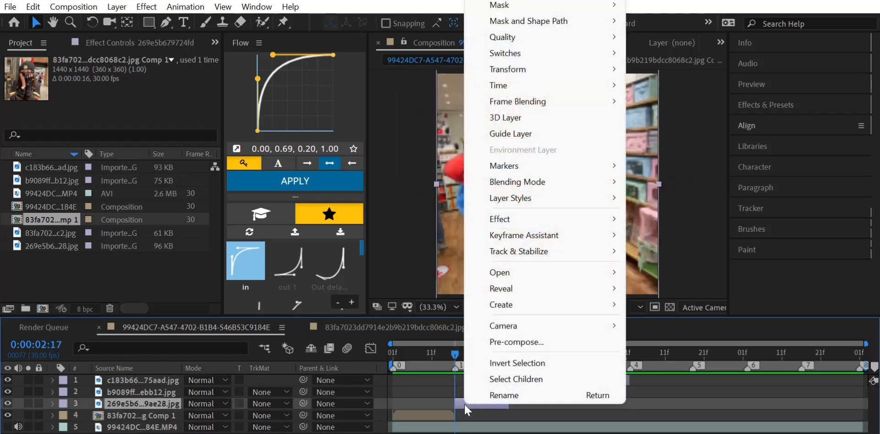
pyautogui.click(614, 341)
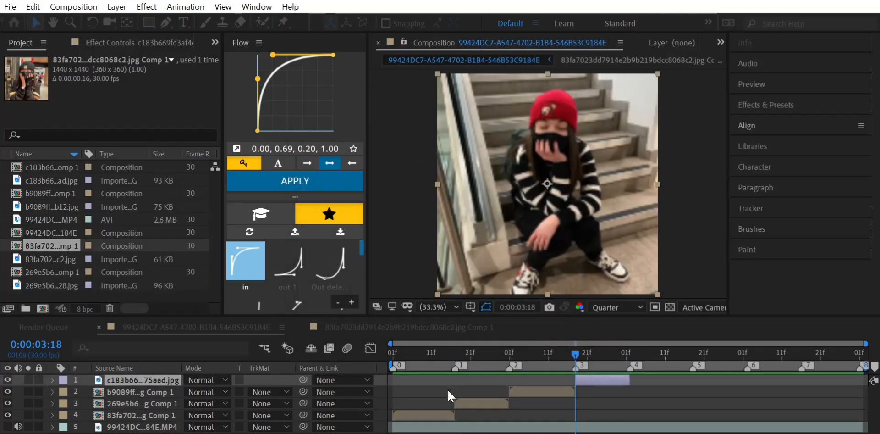
pyautogui.click(439, 408)
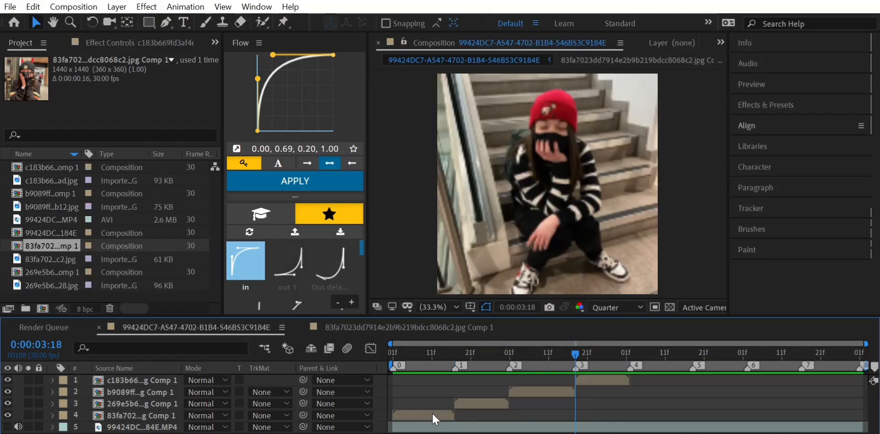
# Step: Move the playhead to the start of the 83fa702 pre-comp and apply the S_BlurMoCurves effect to it
pyautogui.click(432, 413)
pyautogui.press('i')
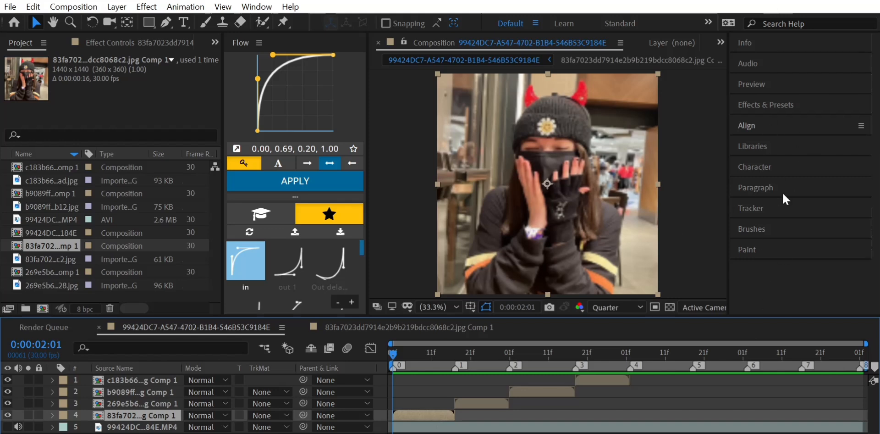
pyautogui.click(805, 102)
pyautogui.write('s')
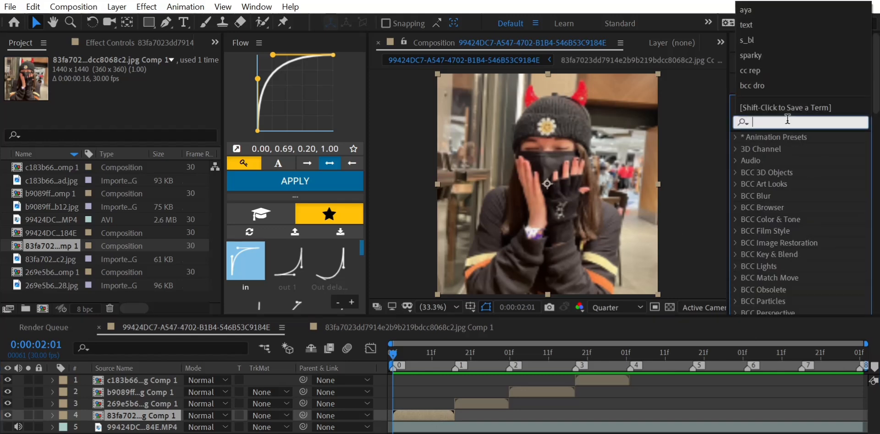
pyautogui.write('_b')
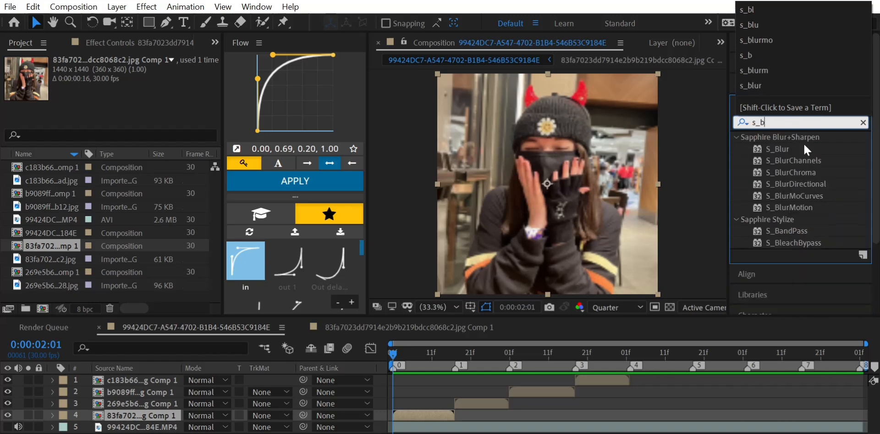
pyautogui.doubleClick(831, 194)
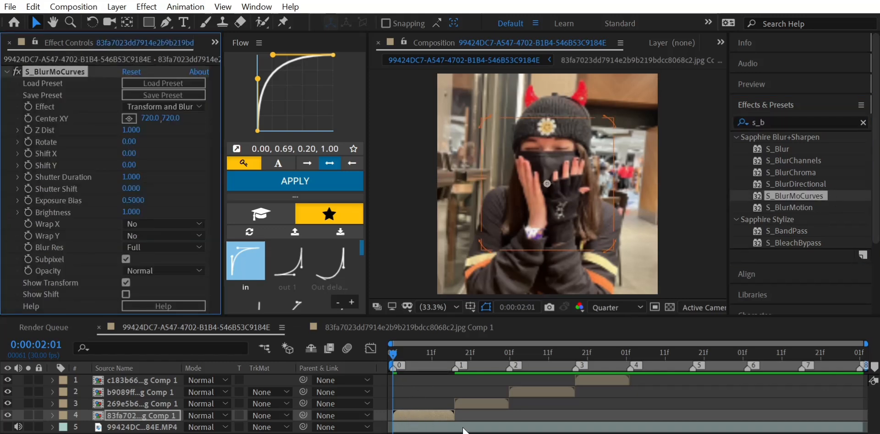
# Step: Turn on keyframing for Z Dist and Shift X at the start of the 83fa702 pre-comp, and reveal the keyframes in the timeline
pyautogui.click(480, 401)
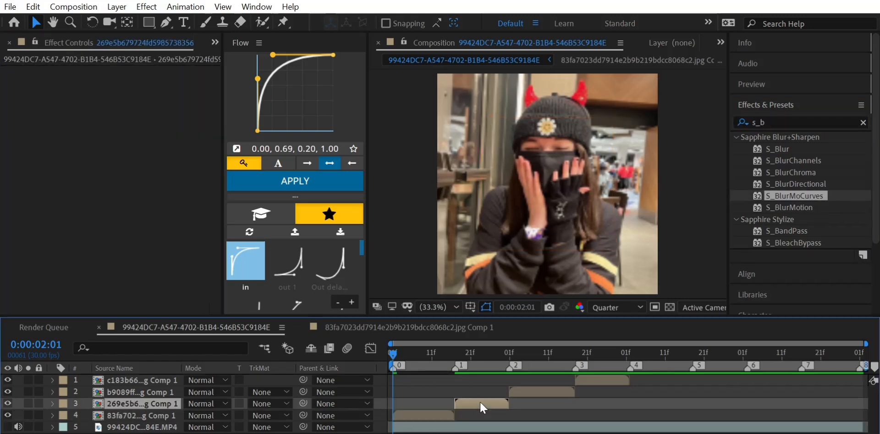
pyautogui.click(422, 411)
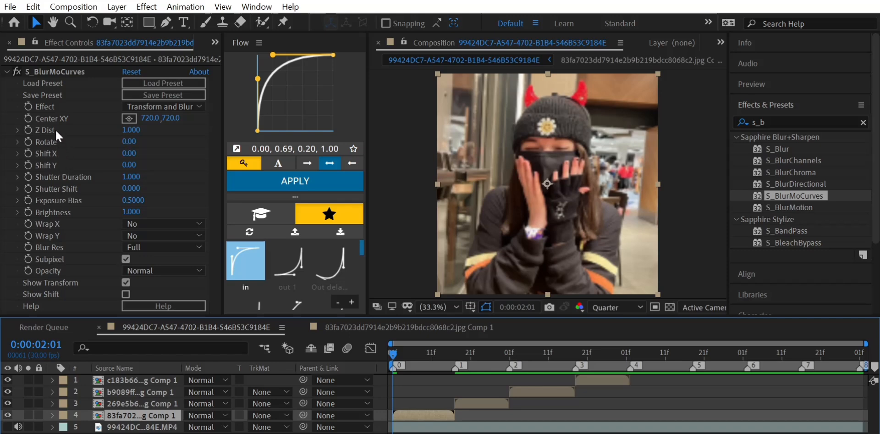
pyautogui.click(29, 129)
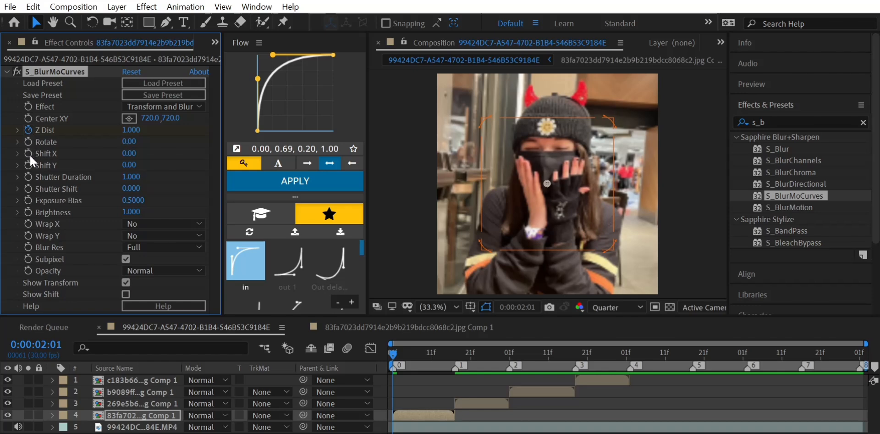
pyautogui.click(29, 154)
pyautogui.press('u')
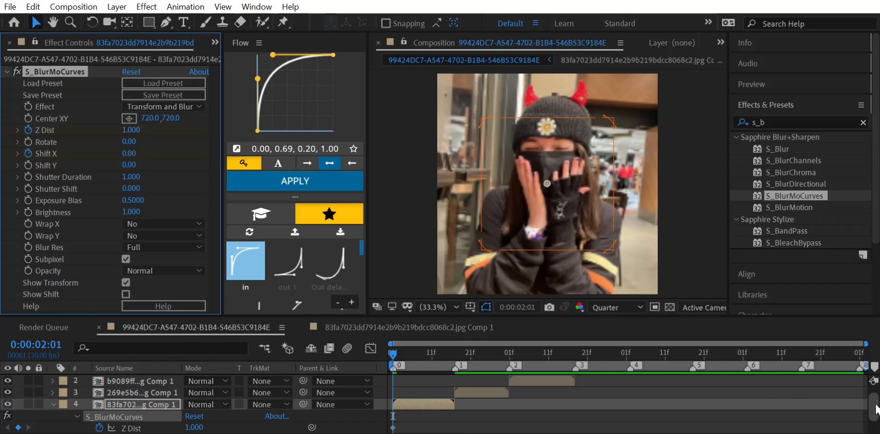
# Step: Add Z Dist and Shift X keyframes at marker 1, keeping both values as they are
pyautogui.moveTo(875, 403); pyautogui.dragTo(875, 415)
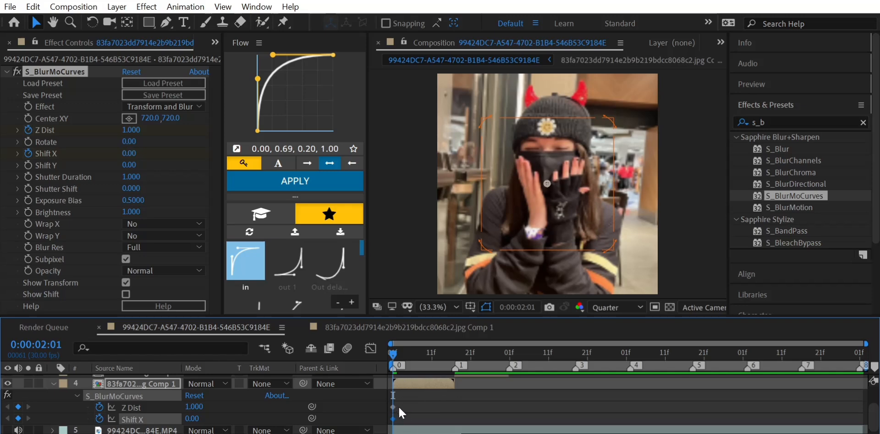
pyautogui.press('k')
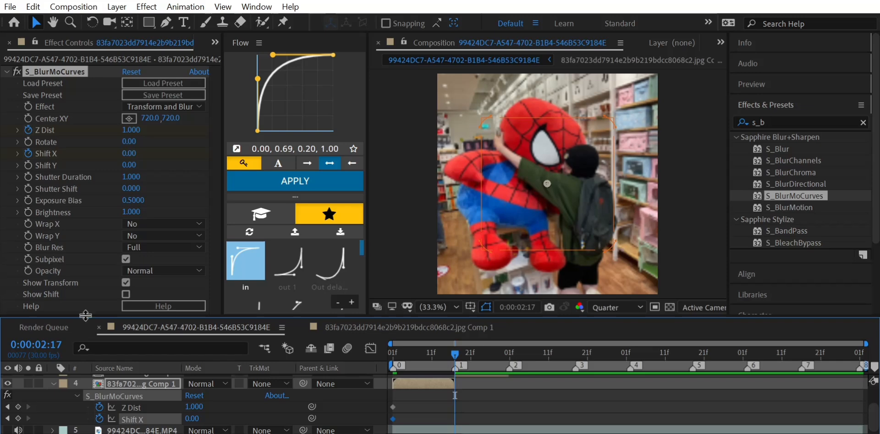
pyautogui.click(18, 406)
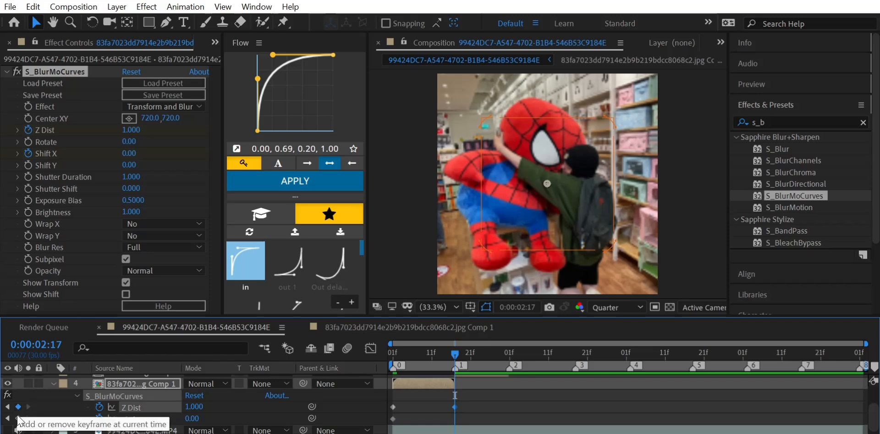
pyautogui.click(18, 417)
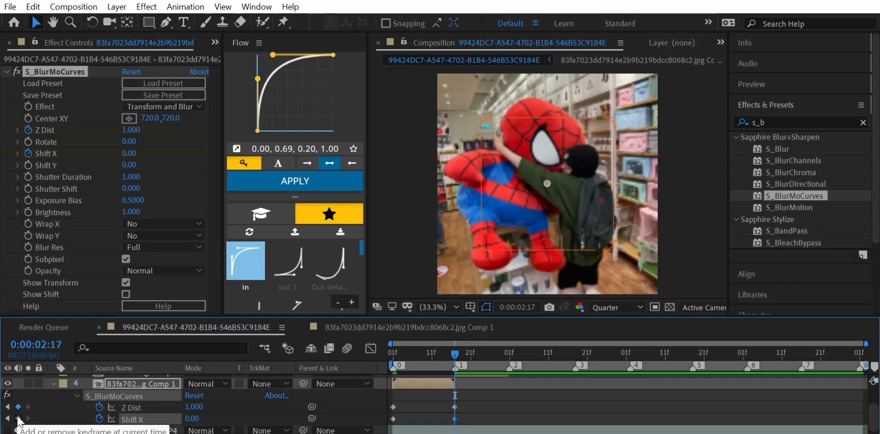
# Step: Set the Z Dist keyframe at the start of the 83fa702 pre-comp to 0.53
pyautogui.press('Home')
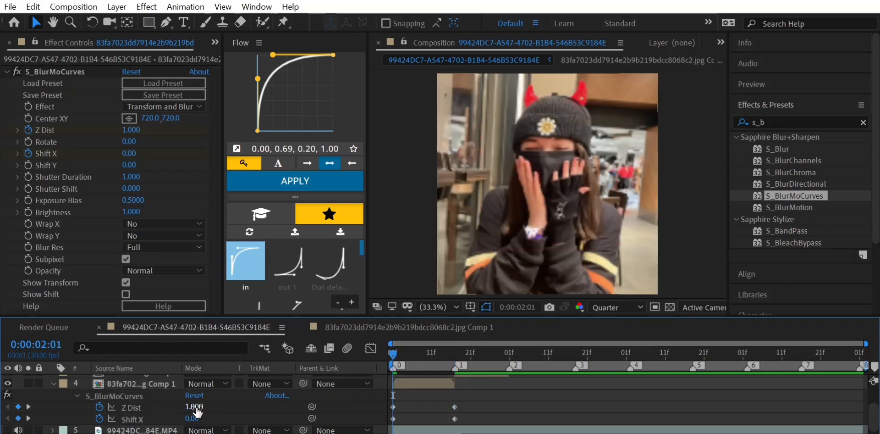
pyautogui.click(194, 406)
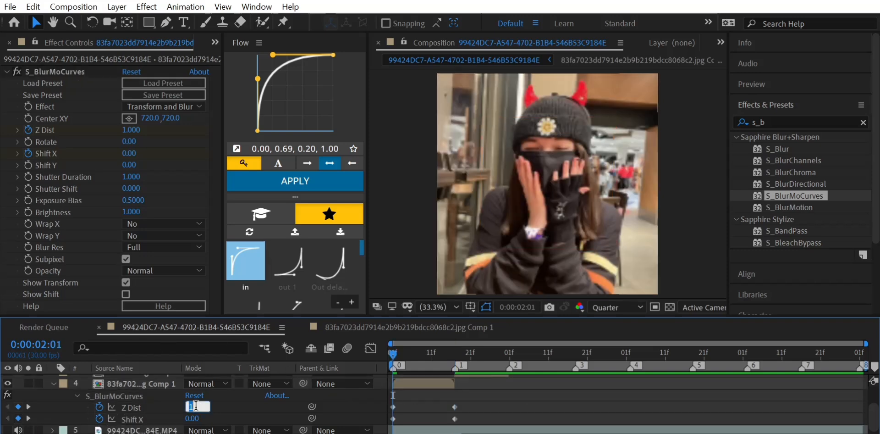
pyautogui.click(271, 409)
pyautogui.moveTo(195, 406); pyautogui.dragTo(178, 407)
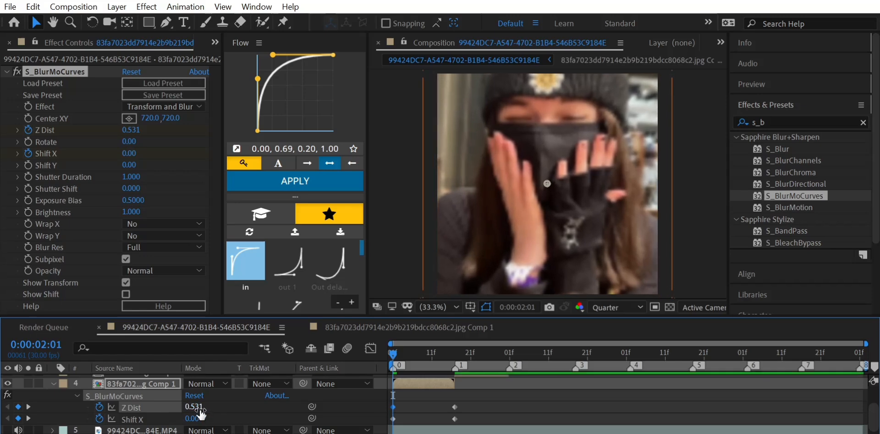
pyautogui.click(197, 407)
pyautogui.write('0.')
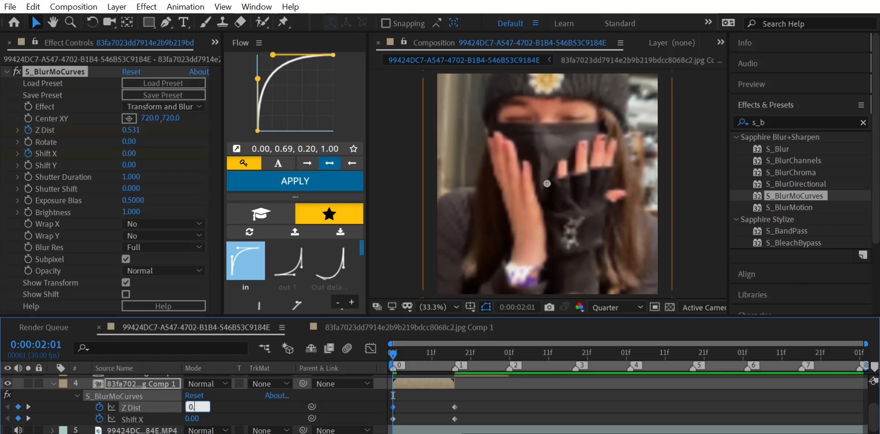
pyautogui.write('53')
pyautogui.press('Return')
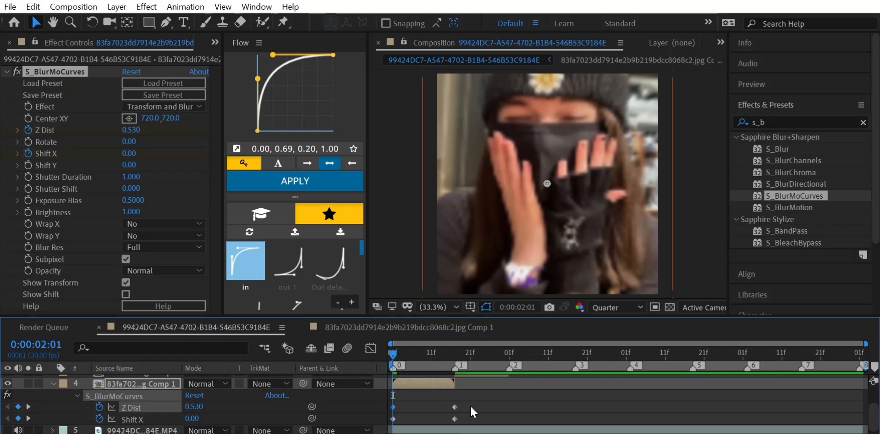
# Step: Set both Wrap X and Wrap Y of the S_BlurMoCurves effect to Tile
pyautogui.click(170, 226)
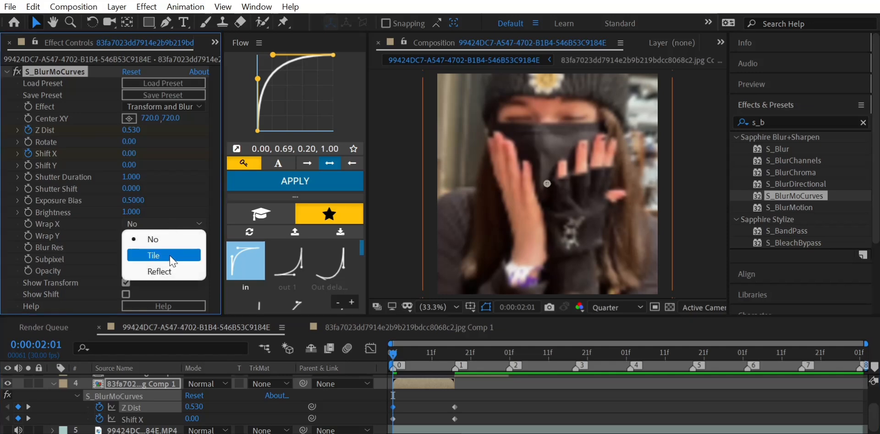
pyautogui.click(171, 260)
pyautogui.click(163, 234)
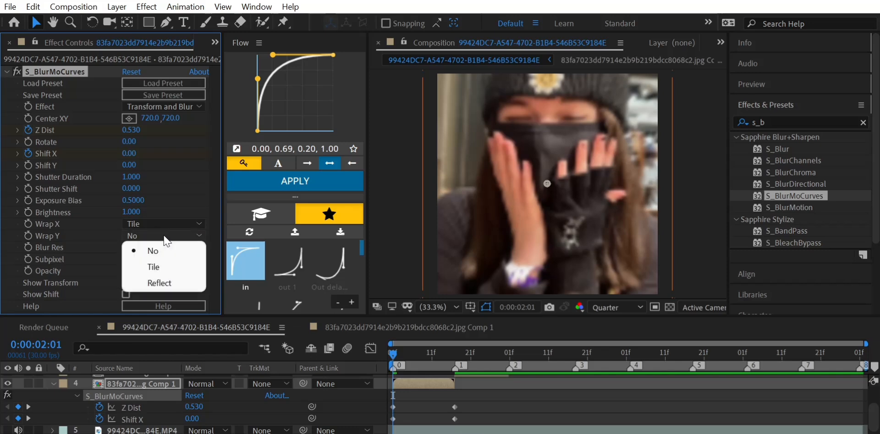
pyautogui.click(163, 267)
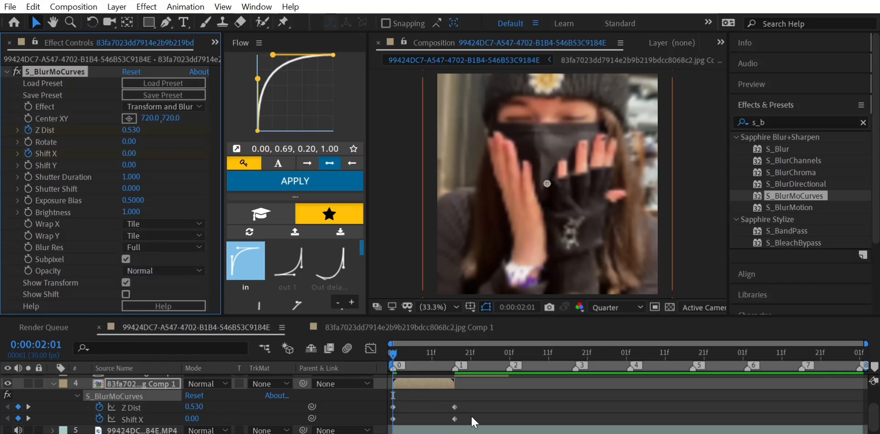
# Step: Apply Easy Ease to both Z Dist keyframes of the 83fa702 pre-comp
pyautogui.moveTo(488, 408); pyautogui.dragTo(400, 398)
pyautogui.moveTo(384, 397); pyautogui.dragTo(383, 397)
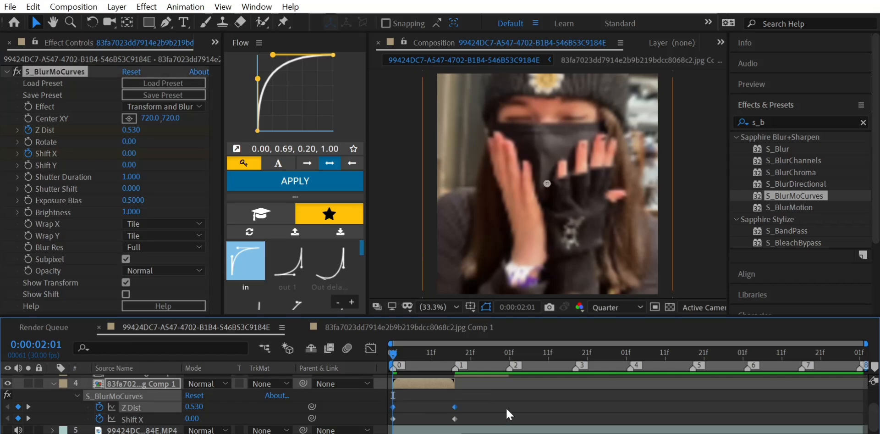
pyautogui.press('F9')
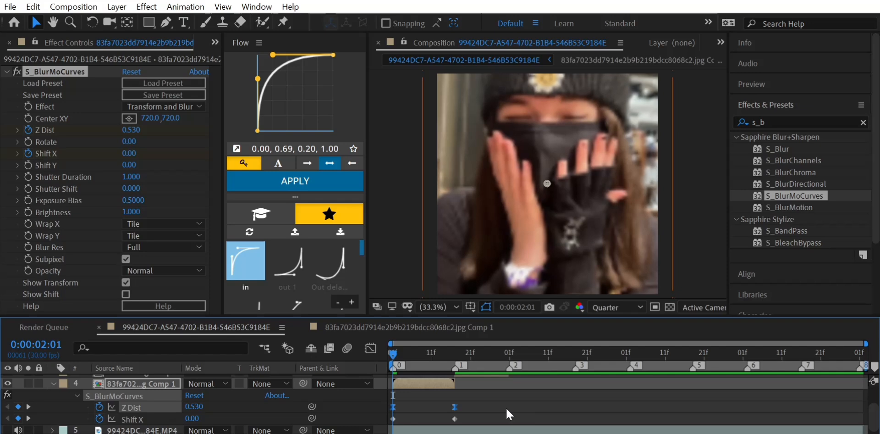
# Step: Open the Z Dist curve in the Graph Editor, look at its speed graph, and return to the value graph
pyautogui.press('k')
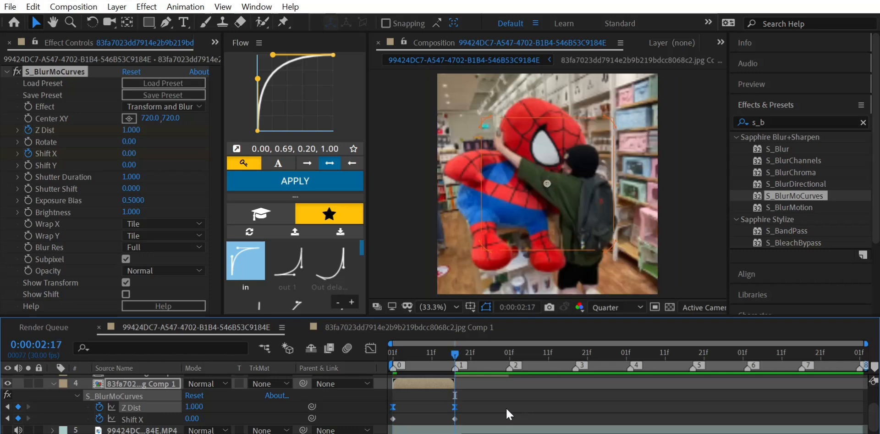
pyautogui.click(370, 348)
pyautogui.click(489, 426)
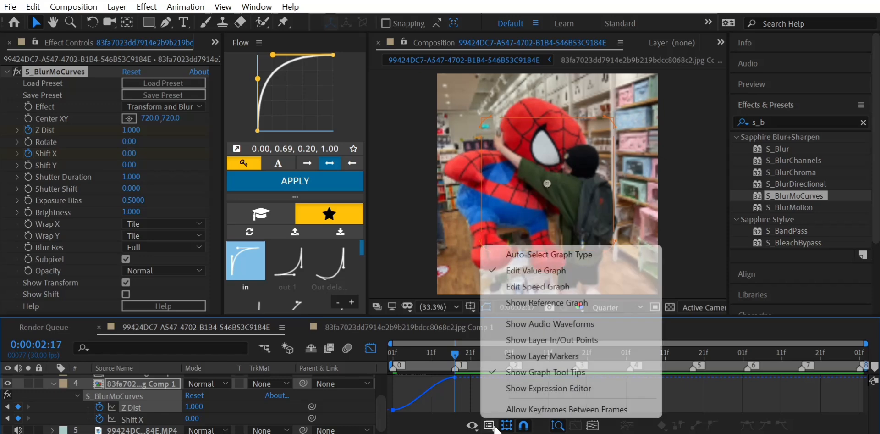
pyautogui.click(542, 289)
pyautogui.moveTo(865, 343); pyautogui.dragTo(652, 343)
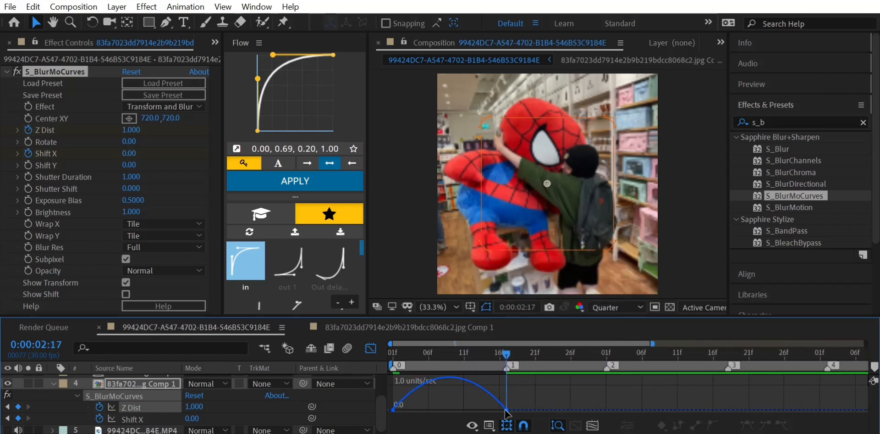
pyautogui.click(494, 428)
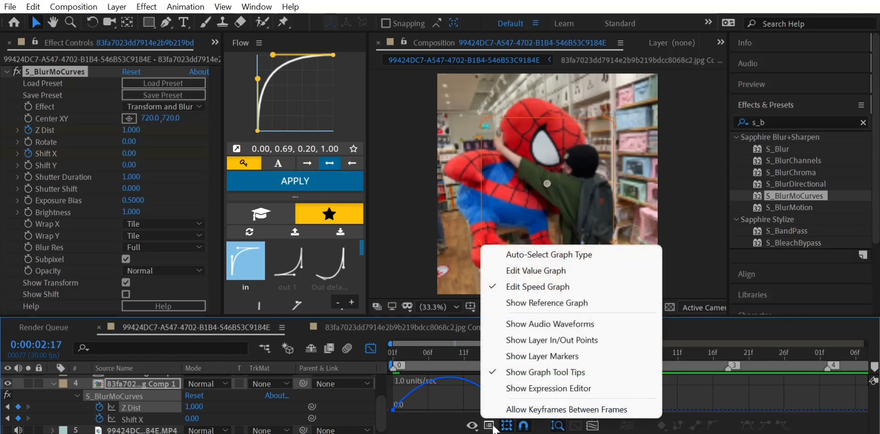
pyautogui.click(556, 275)
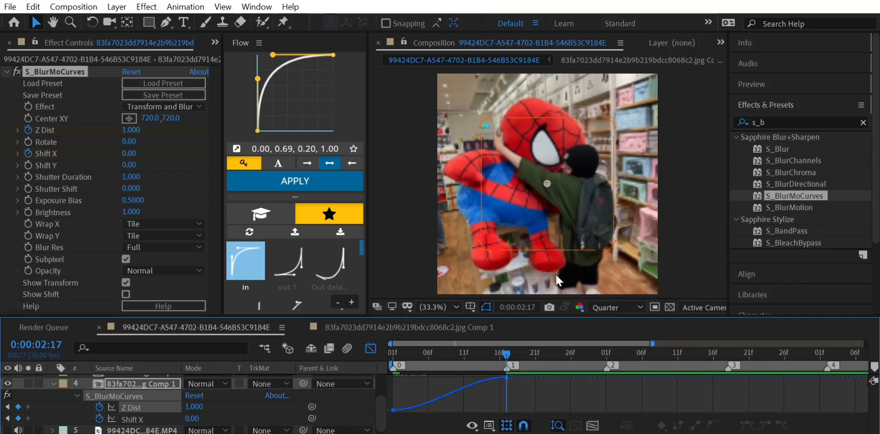
# Step: Shape the Z Dist value curve to rise steeply from the first keyframe and flatten toward marker 1, and close the Graph Editor
pyautogui.click(505, 379)
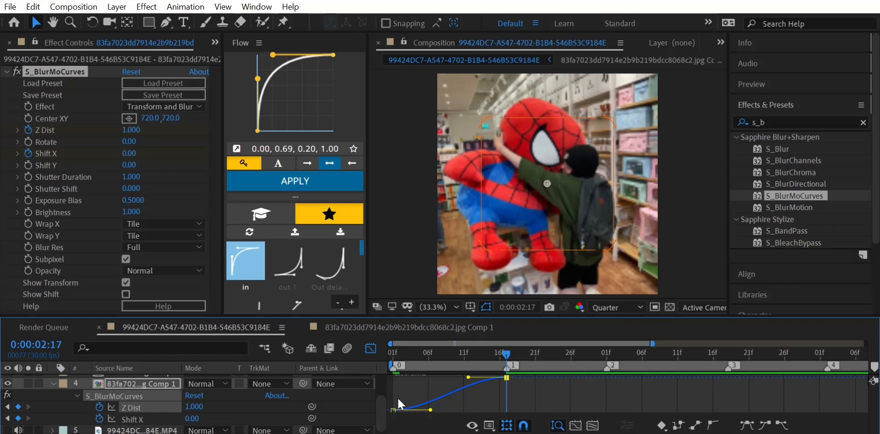
pyautogui.moveTo(430, 411); pyautogui.dragTo(390, 378)
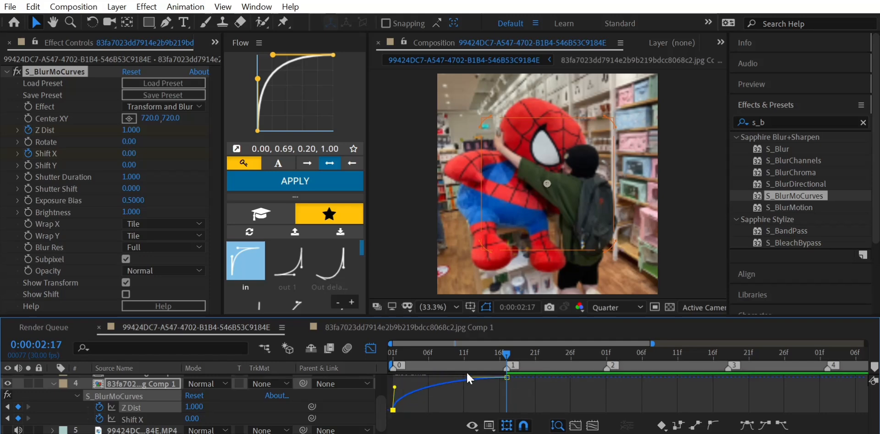
pyautogui.moveTo(467, 378); pyautogui.dragTo(421, 379)
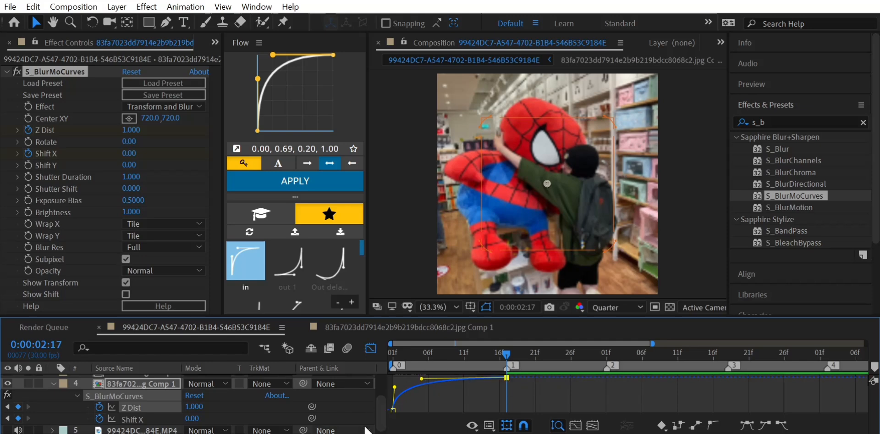
pyautogui.click(371, 348)
# Step: Preview the eased zoom of the 83fa702 pre-comp from its start
pyautogui.press('Home')
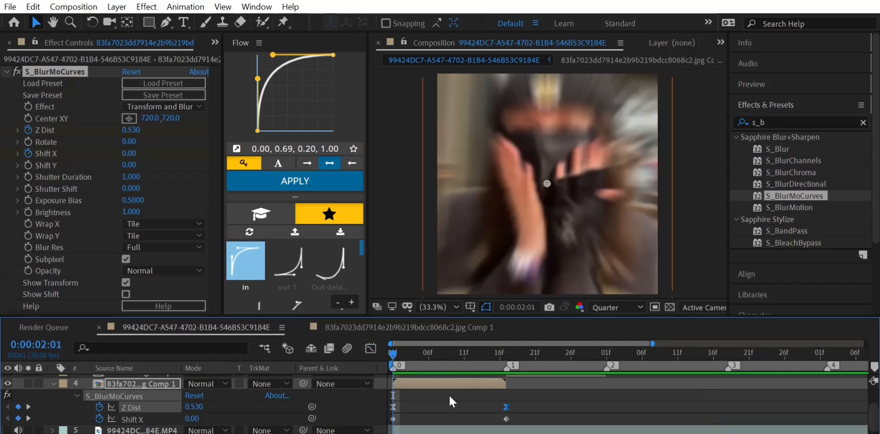
pyautogui.press('space')
pyautogui.press('space')
pyautogui.press('space')
pyautogui.press('space')
# Step: Set Shift X at marker 1 to 620 and apply Easy Ease to both Shift X keyframes
pyautogui.press('k')
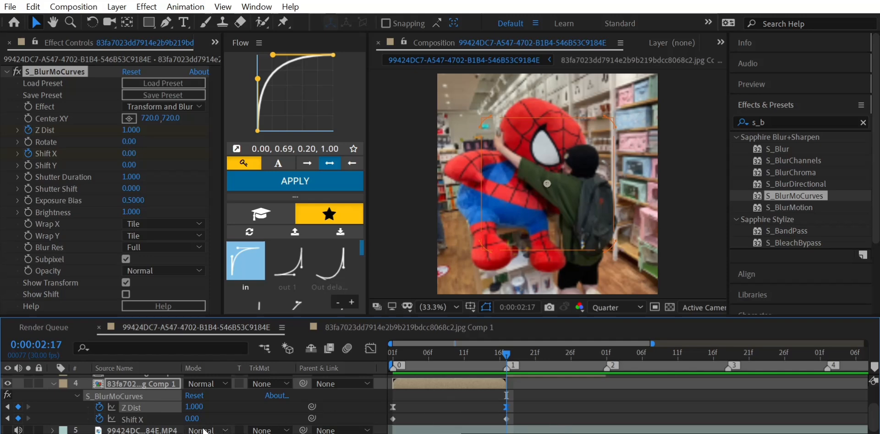
pyautogui.moveTo(190, 418); pyautogui.dragTo(233, 423)
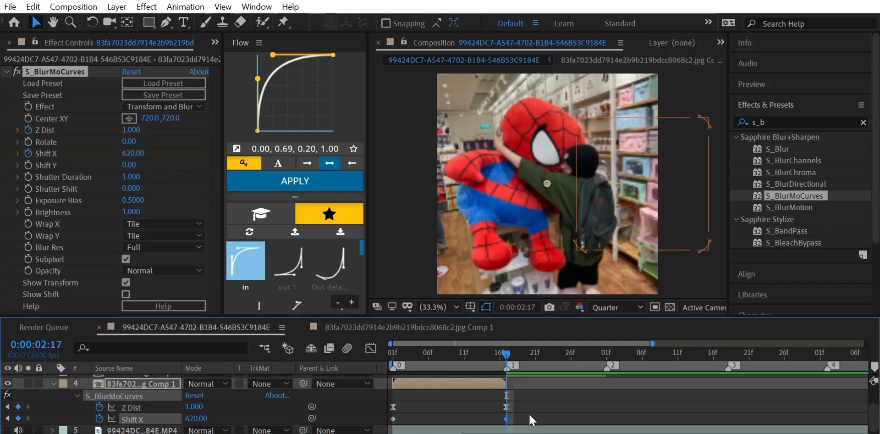
pyautogui.moveTo(529, 414); pyautogui.dragTo(388, 425)
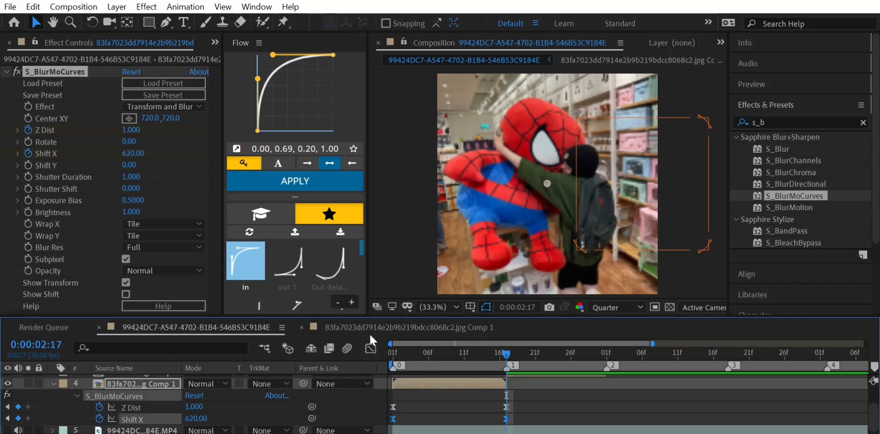
# Step: Shape the Shift X value curve to dip slightly after the first keyframe and climb steeply into marker 1
pyautogui.click(372, 348)
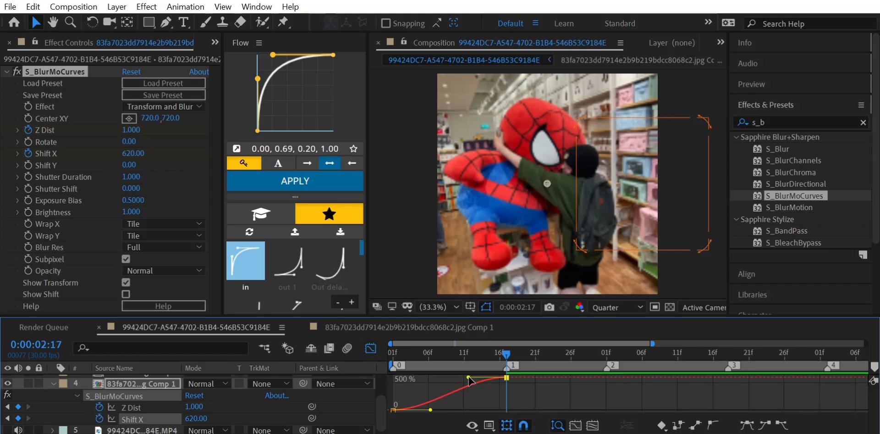
pyautogui.moveTo(469, 377); pyautogui.dragTo(513, 396)
pyautogui.moveTo(430, 409); pyautogui.dragTo(479, 410)
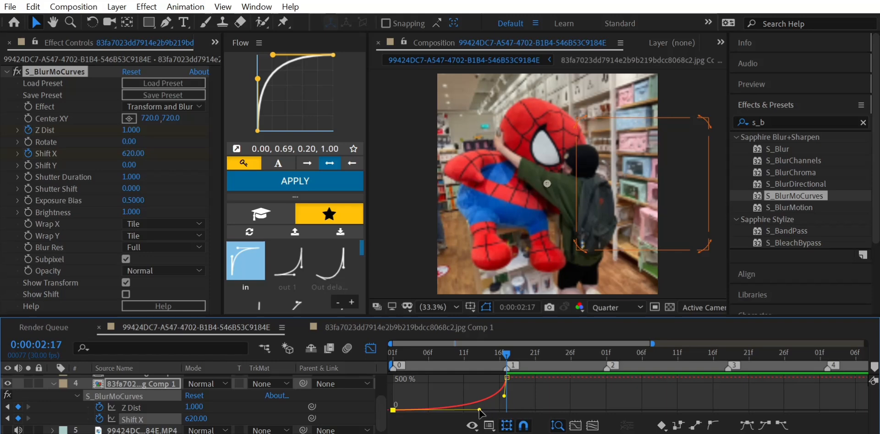
pyautogui.moveTo(480, 413); pyautogui.dragTo(485, 408)
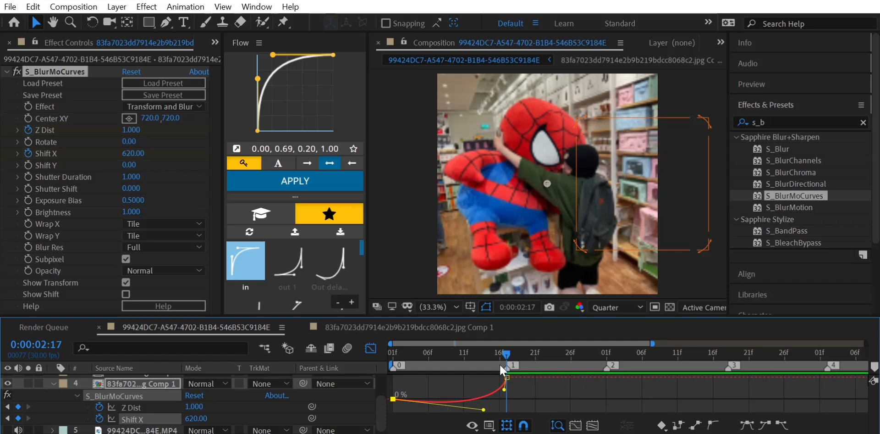
# Step: Preview the combined zoom and shift from the start of the 83fa702 pre-comp, and collapse its keyframed properties
pyautogui.moveTo(497, 348); pyautogui.dragTo(370, 358)
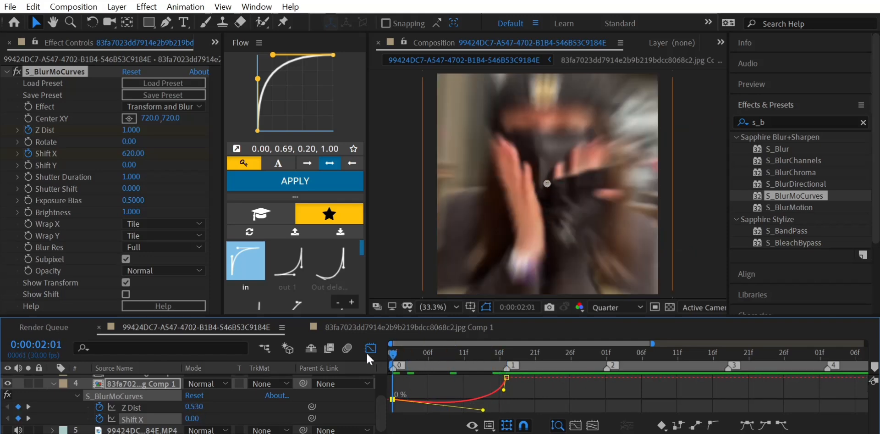
pyautogui.click(372, 349)
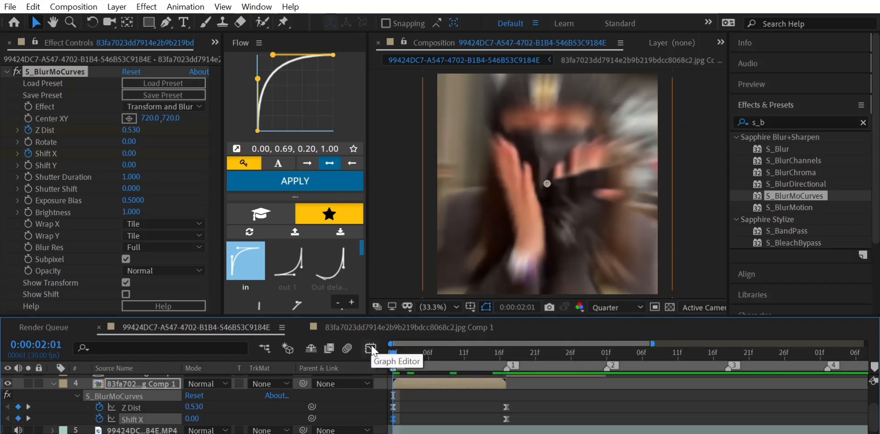
pyautogui.press('space')
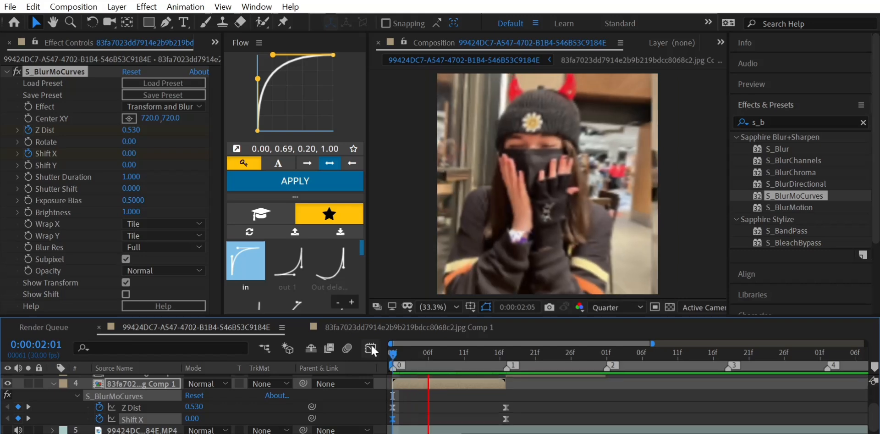
pyautogui.press('space')
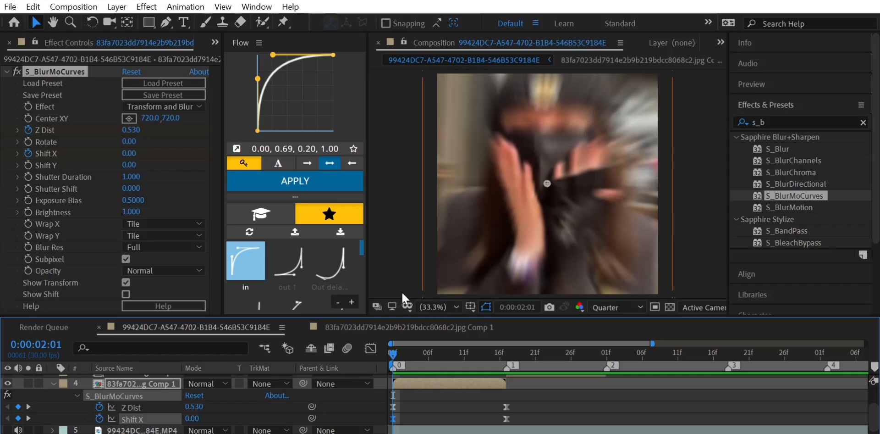
pyautogui.press('u')
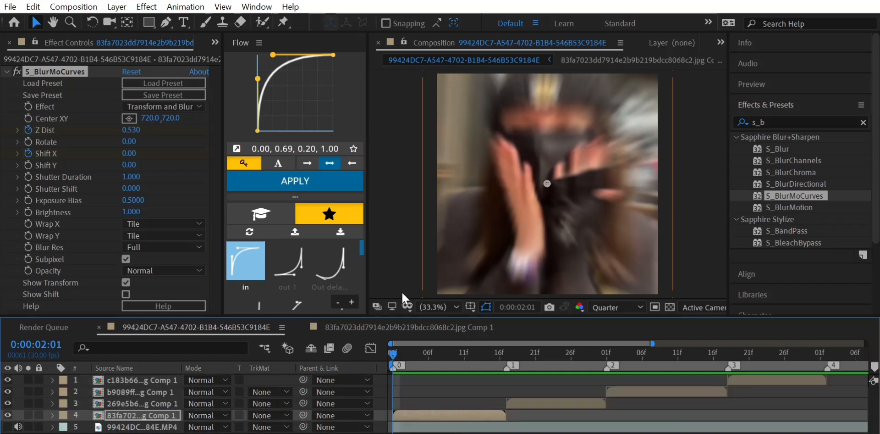
# Step: Try motion blur for the composition and the 83fa702 pre-comp
pyautogui.click(348, 348)
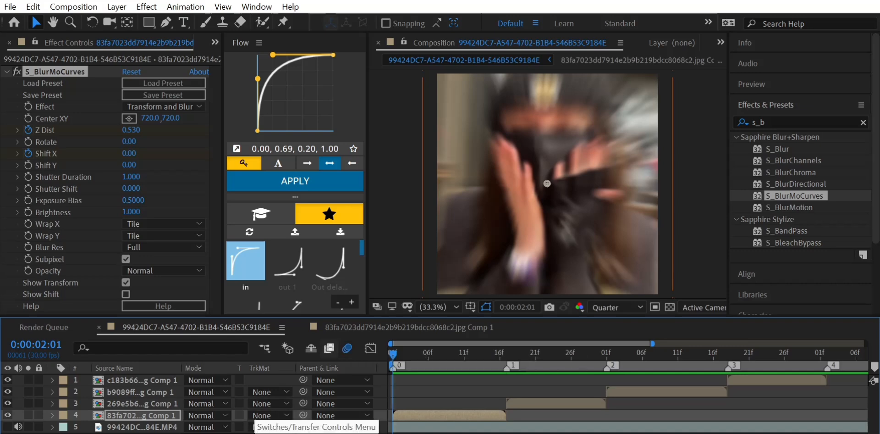
pyautogui.press('F4')
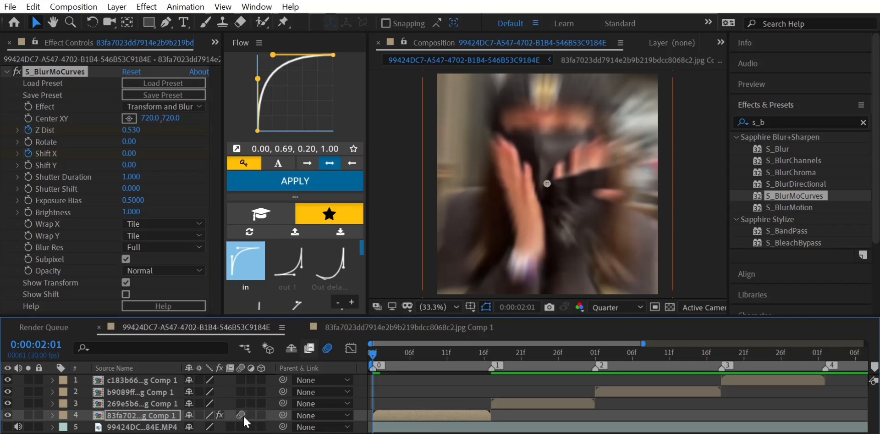
pyautogui.moveTo(243, 415); pyautogui.dragTo(241, 376)
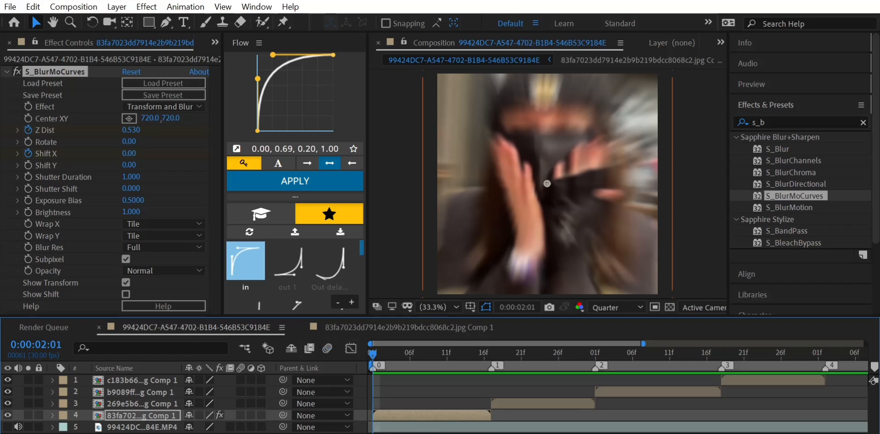
# Step: Apply the CC RepeTile effect to the 269e5b6 pre-comp, with the playhead at its start on marker 1
pyautogui.press('space')
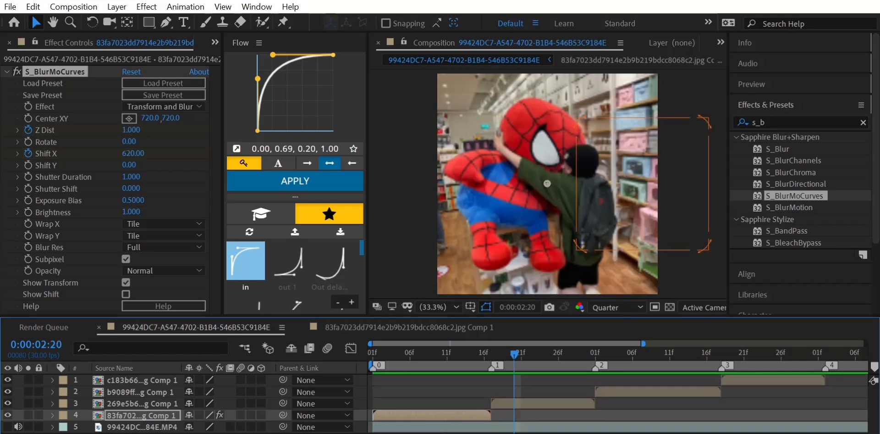
pyautogui.click(517, 406)
pyautogui.press('i')
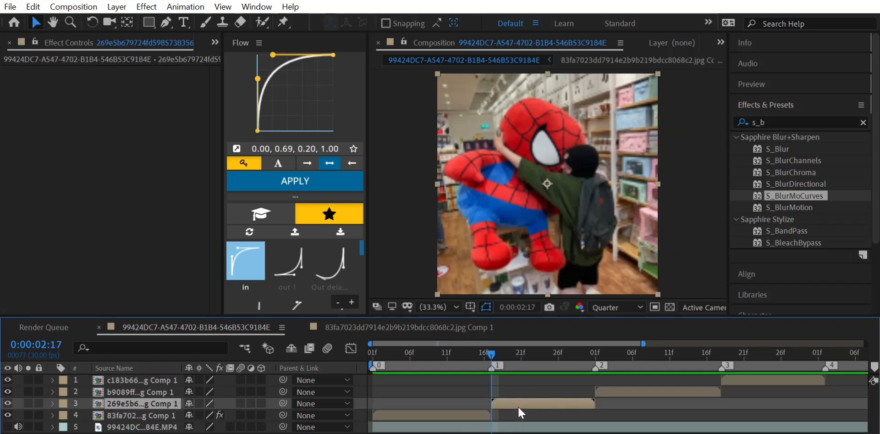
pyautogui.click(467, 417)
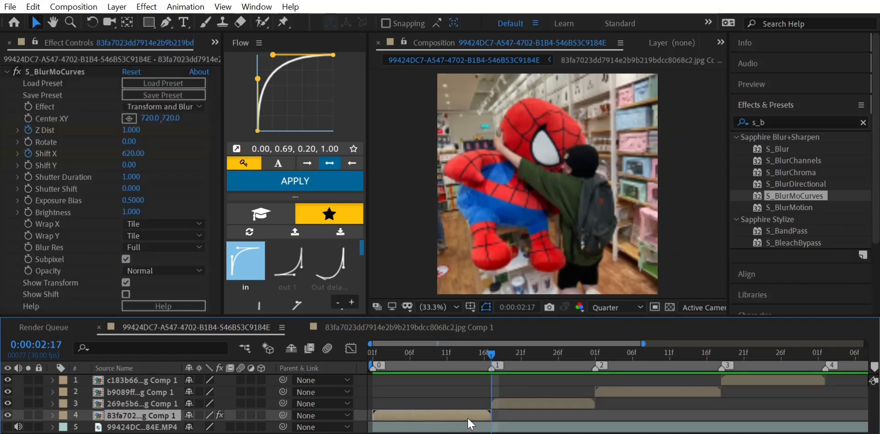
pyautogui.click(543, 398)
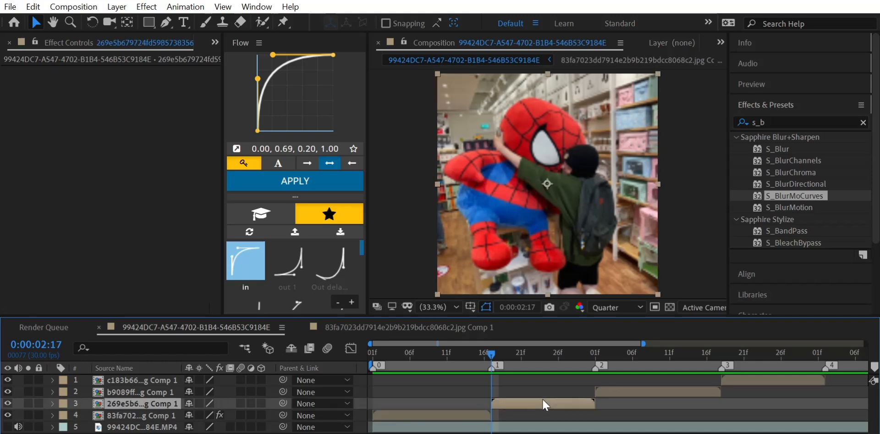
pyautogui.click(806, 122)
pyautogui.press('BackSpace')
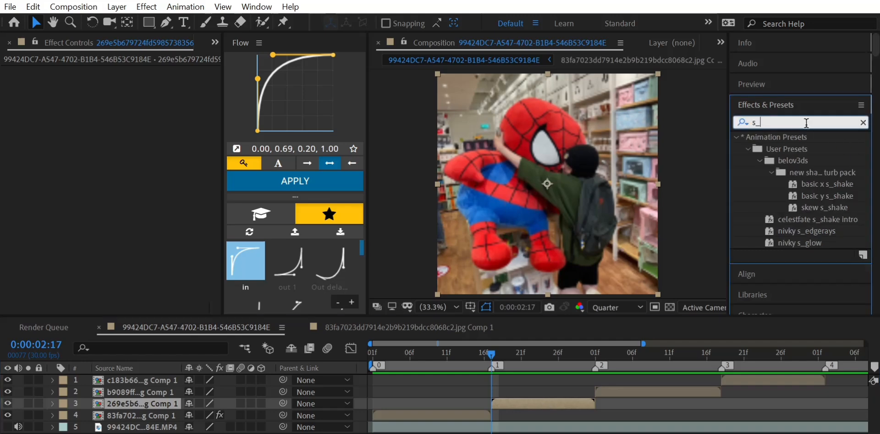
pyautogui.press('BackSpace')
pyautogui.press('BackSpace')
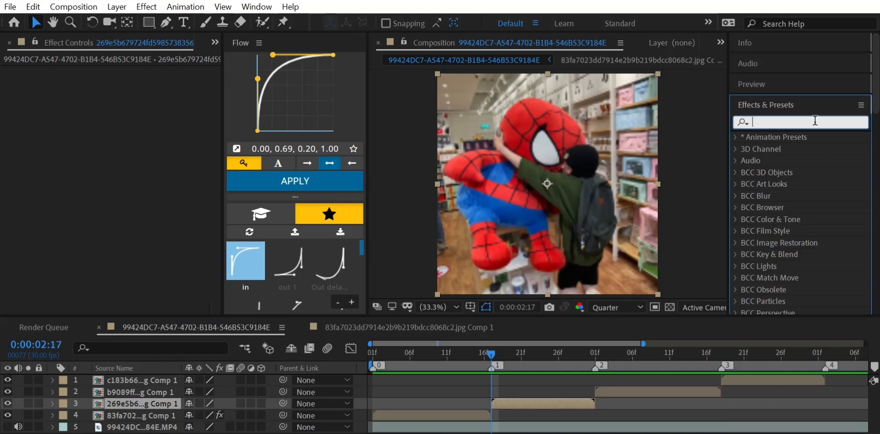
pyautogui.write('cc re')
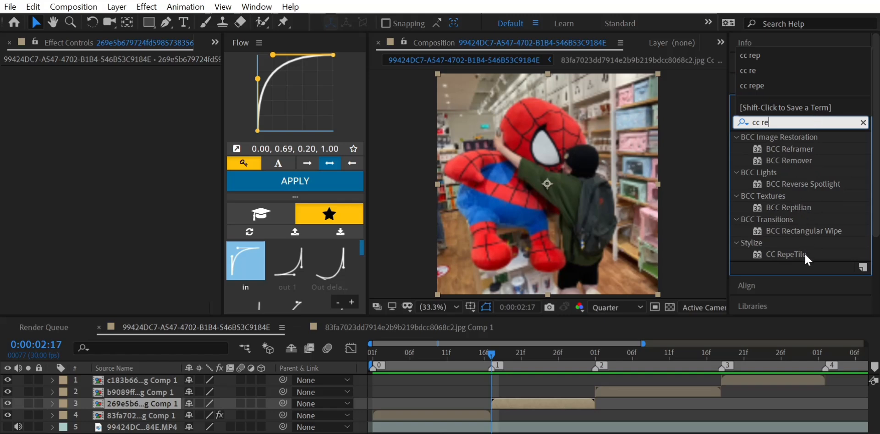
pyautogui.doubleClick(786, 254)
# Step: Set CC RepeTile's Expand Right, Left, Down and Up to 500 each on the 269e5b6 pre-comp
pyautogui.click(128, 84)
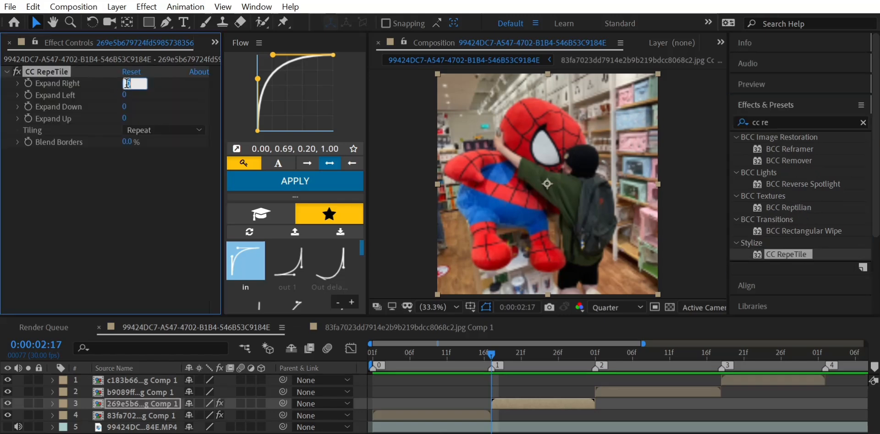
pyautogui.write('500')
pyautogui.press('Tab')
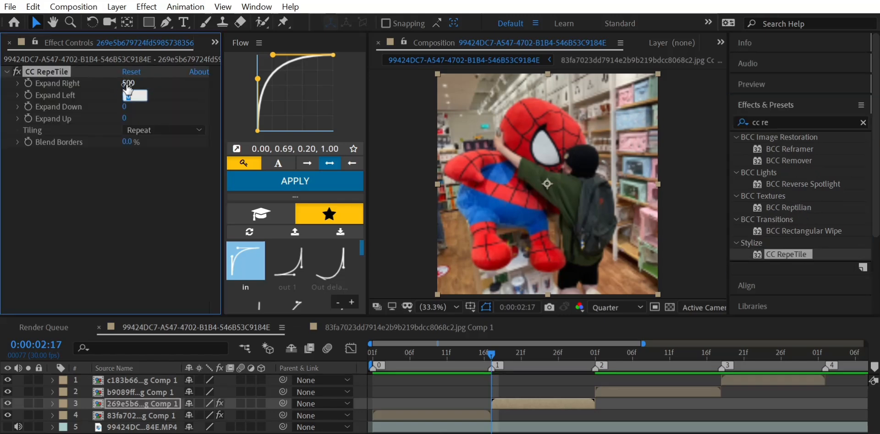
pyautogui.write('500')
pyautogui.press('Tab')
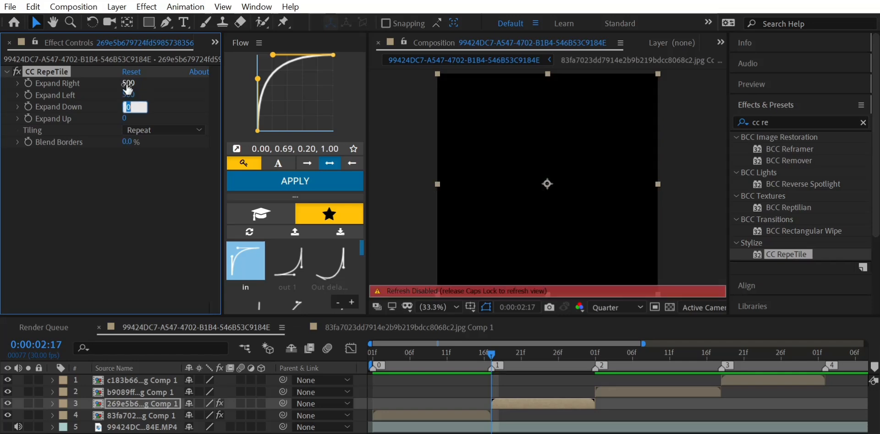
pyautogui.write('500')
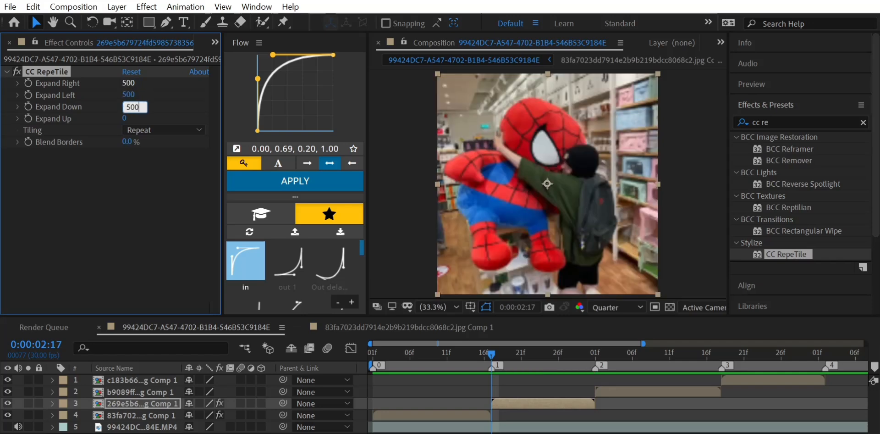
pyautogui.press('Tab')
pyautogui.write('500')
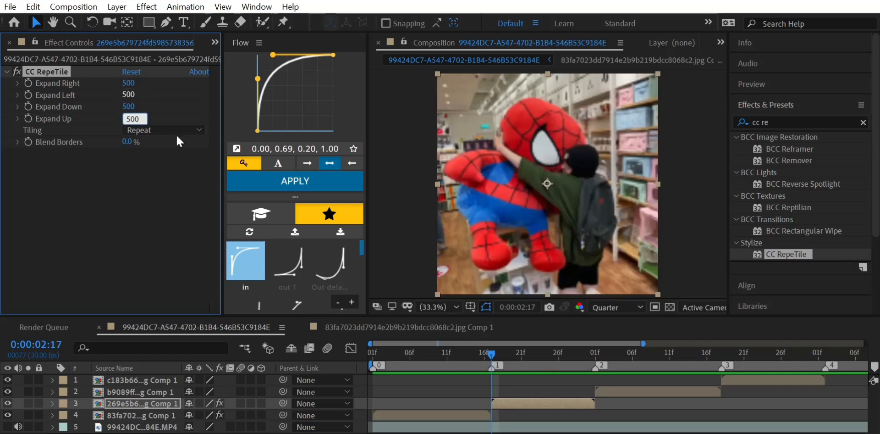
# Step: Try the Unfold tiling mode for CC RepeTile, and return the tiling to Repeat
pyautogui.click(178, 130)
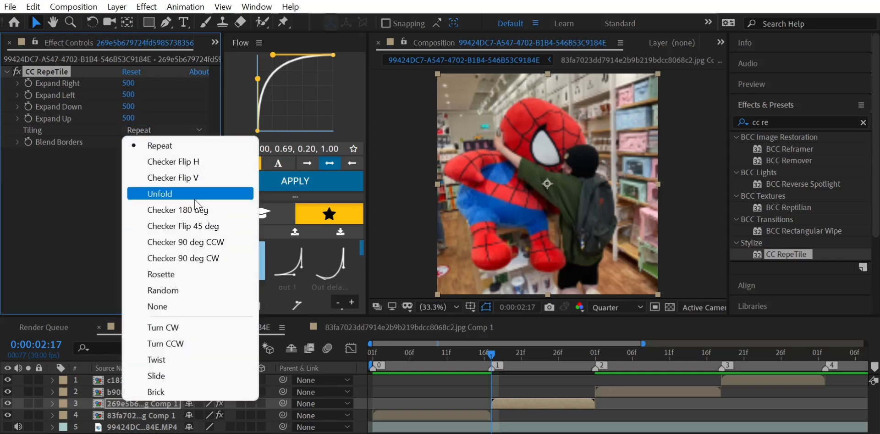
pyautogui.click(195, 197)
pyautogui.click(177, 130)
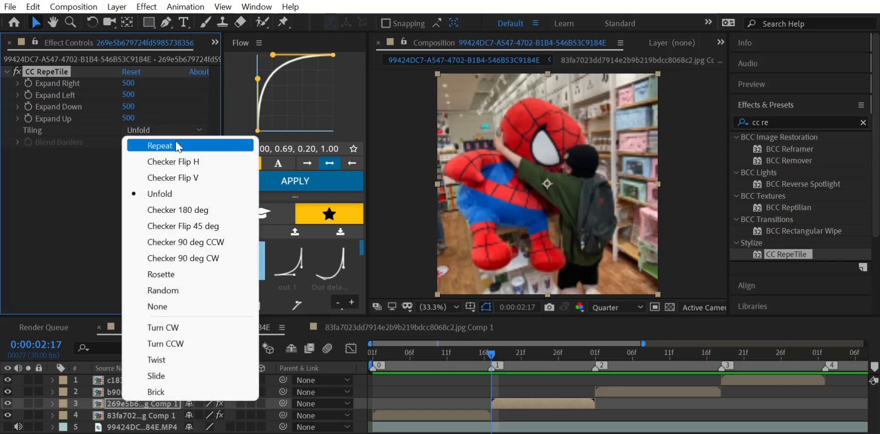
pyautogui.click(175, 144)
pyautogui.click(172, 131)
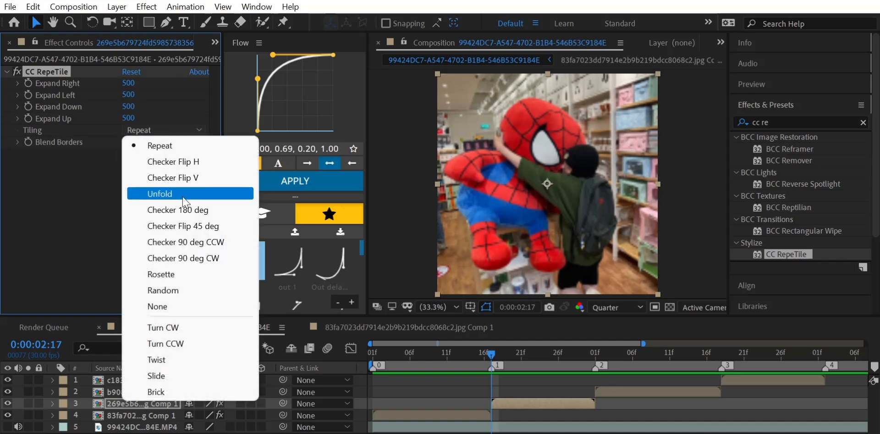
pyautogui.click(191, 146)
# Step: Add Position keyframes to the 269e5b6 pre-comp at marker 1 and marker 2
pyautogui.click(516, 399)
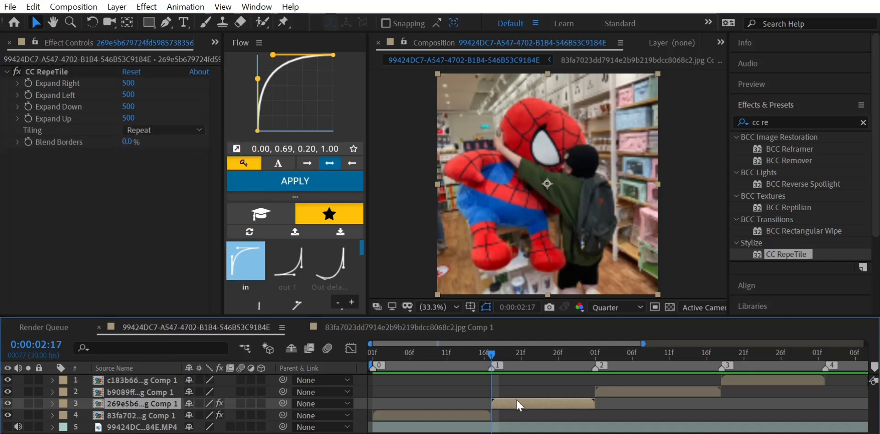
pyautogui.press('p')
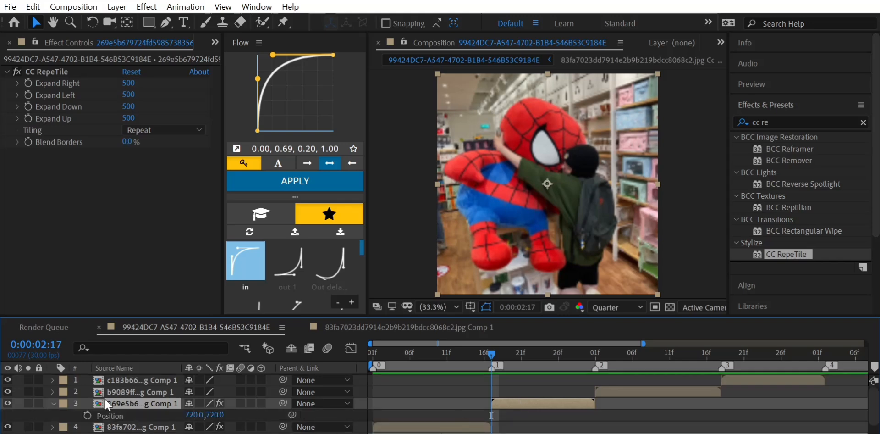
pyautogui.click(90, 414)
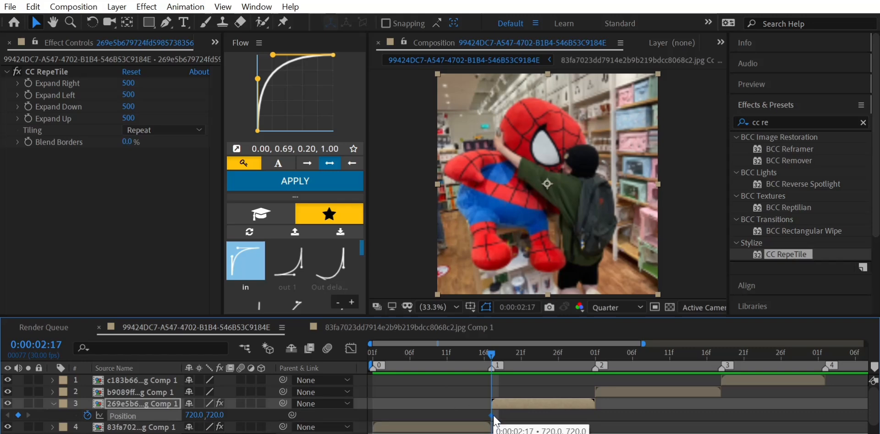
pyautogui.press('k')
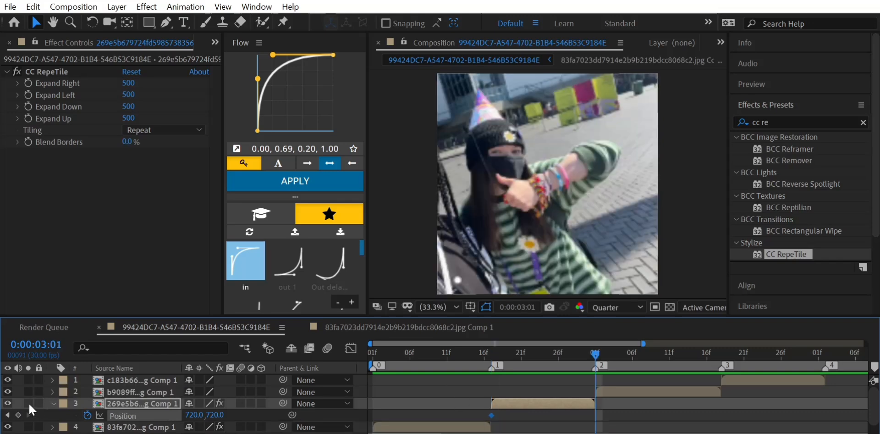
pyautogui.click(18, 415)
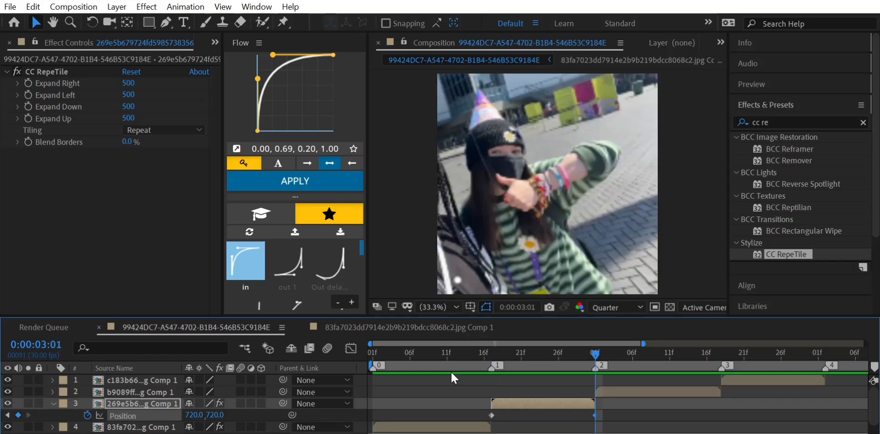
# Step: Set the marker 1 Position keyframe to 224, 720 and apply Easy Ease to both Position keyframes
pyautogui.press('j')
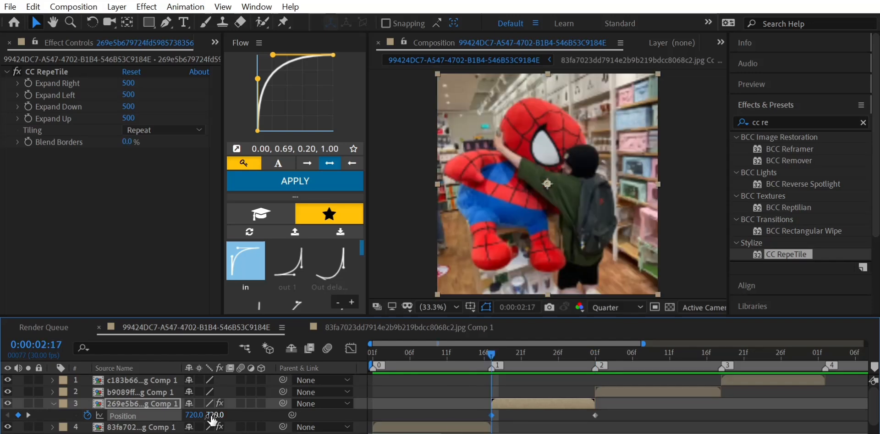
pyautogui.moveTo(192, 415); pyautogui.dragTo(175, 413)
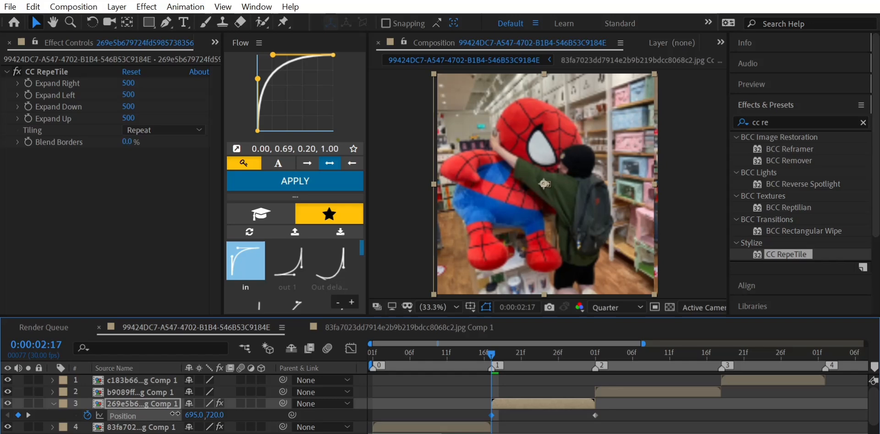
pyautogui.moveTo(174, 413); pyautogui.dragTo(2, 418)
pyautogui.moveTo(192, 415); pyautogui.dragTo(68, 415)
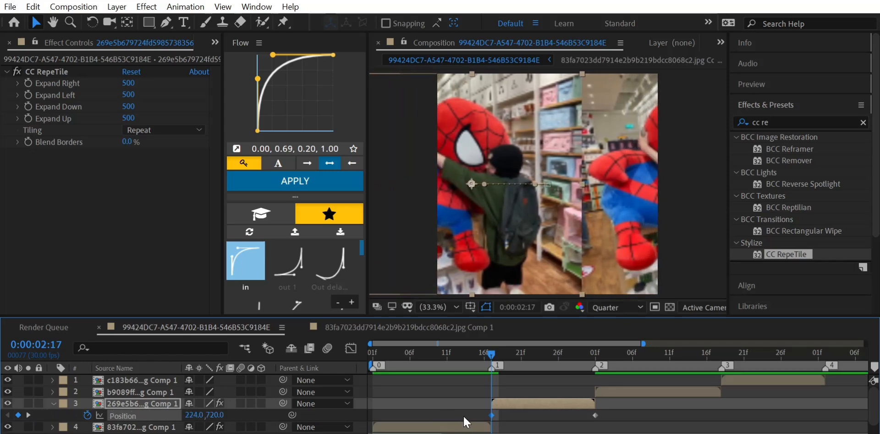
pyautogui.moveTo(462, 415); pyautogui.dragTo(666, 426)
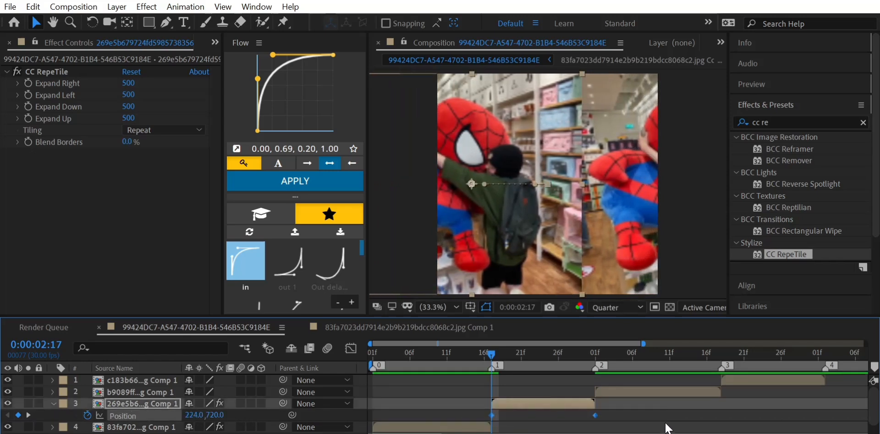
pyautogui.press('F9')
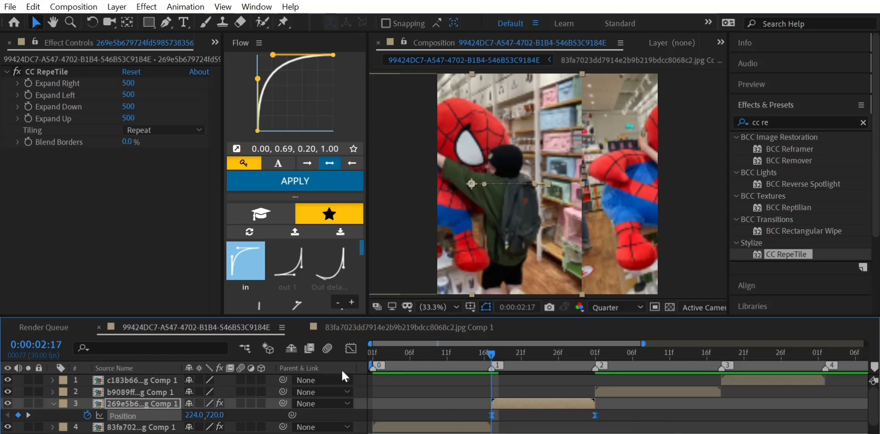
# Step: Examine the value graph and speed graph of the 269e5b6 pre-comp's Position keyframes
pyautogui.click(356, 348)
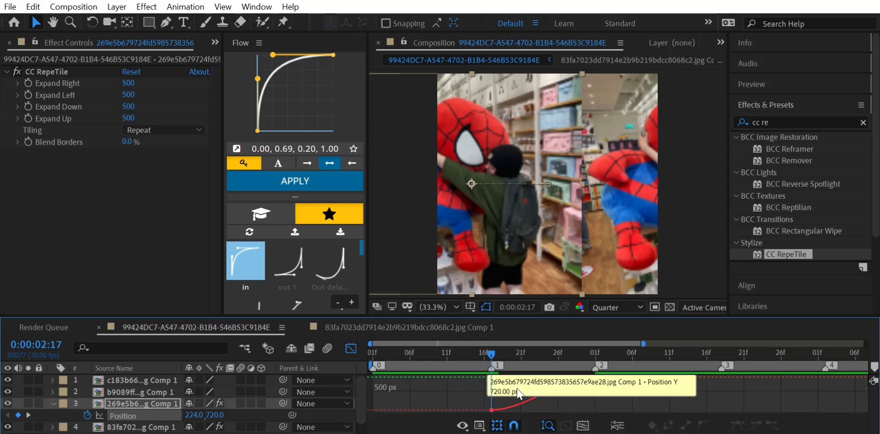
pyautogui.click(493, 410)
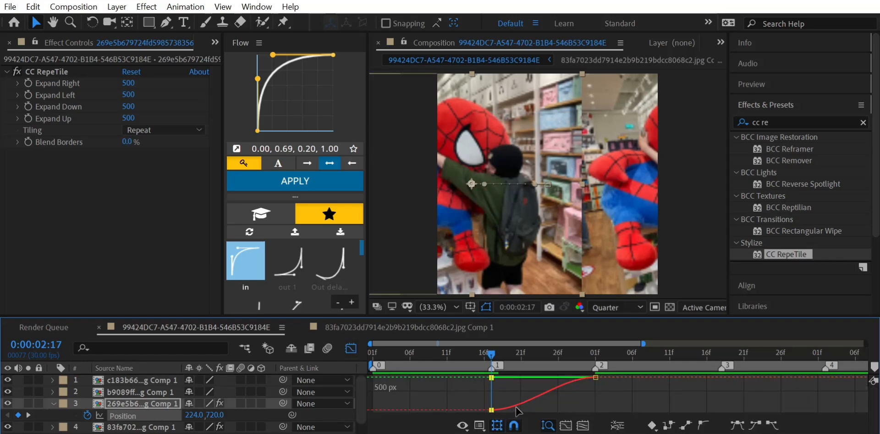
pyautogui.click(483, 426)
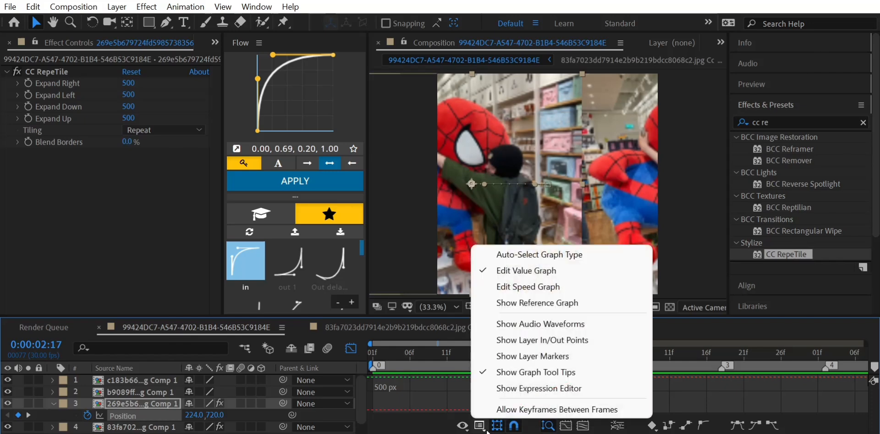
pyautogui.click(529, 286)
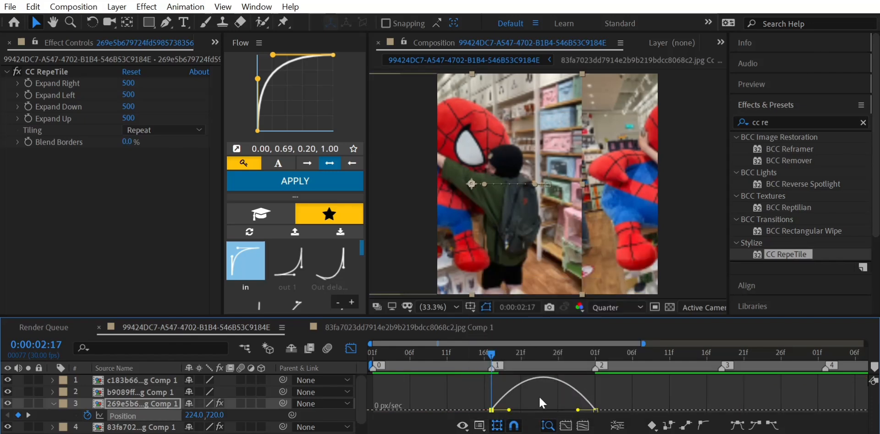
pyautogui.click(483, 425)
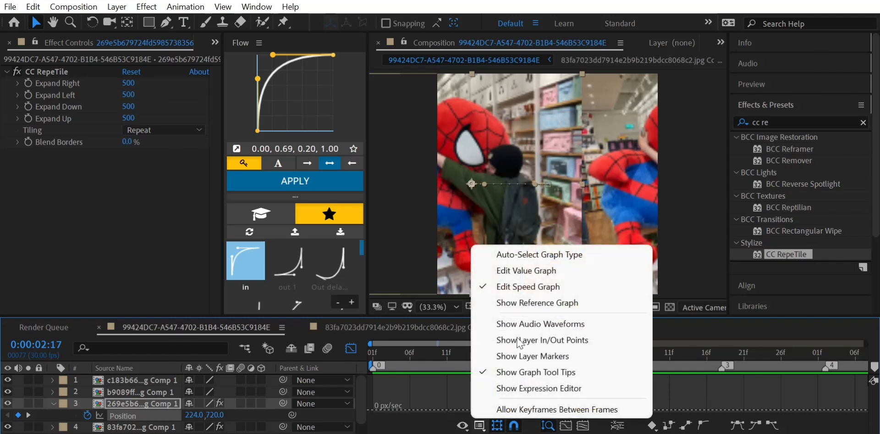
pyautogui.click(530, 271)
pyautogui.click(356, 348)
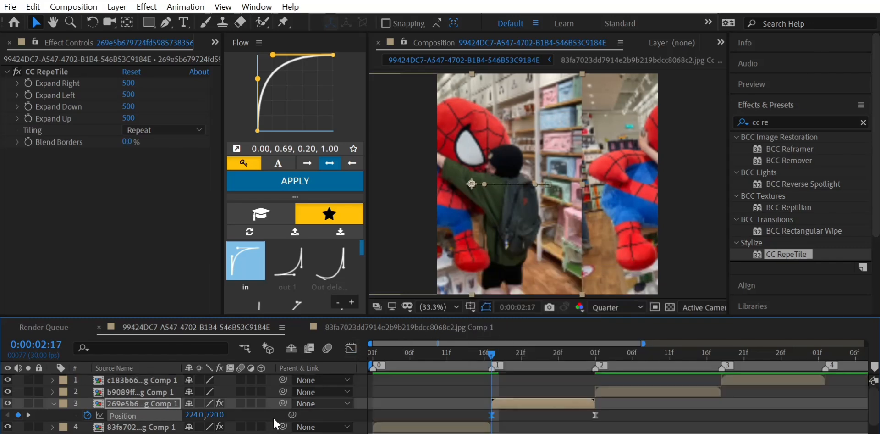
# Step: Separate Position into X and Y dimensions, and shape the X Position curve to rise steeply from marker 1 and flatten into marker 2
pyautogui.rightClick(172, 414)
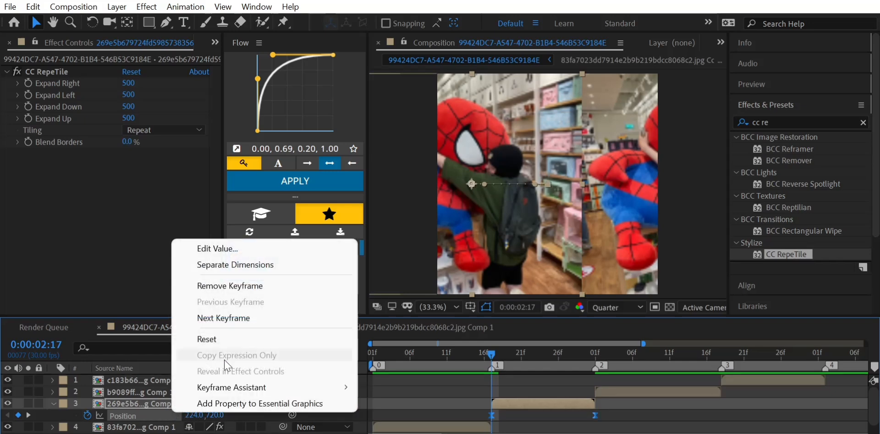
pyautogui.click(246, 265)
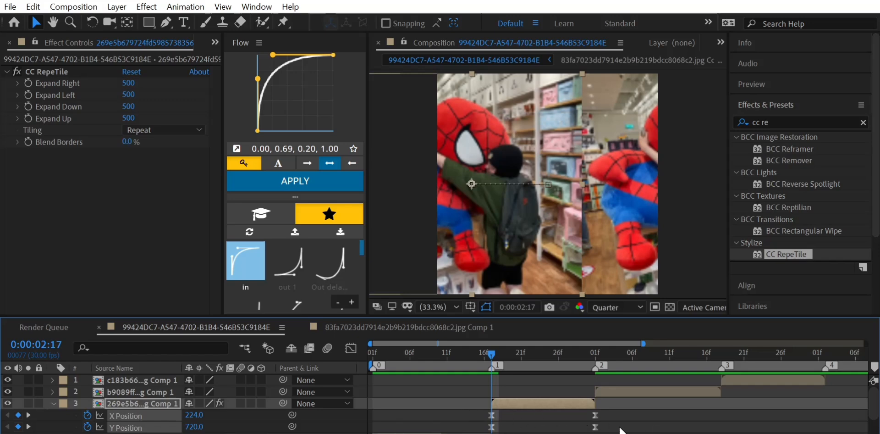
pyautogui.moveTo(460, 406); pyautogui.dragTo(620, 427)
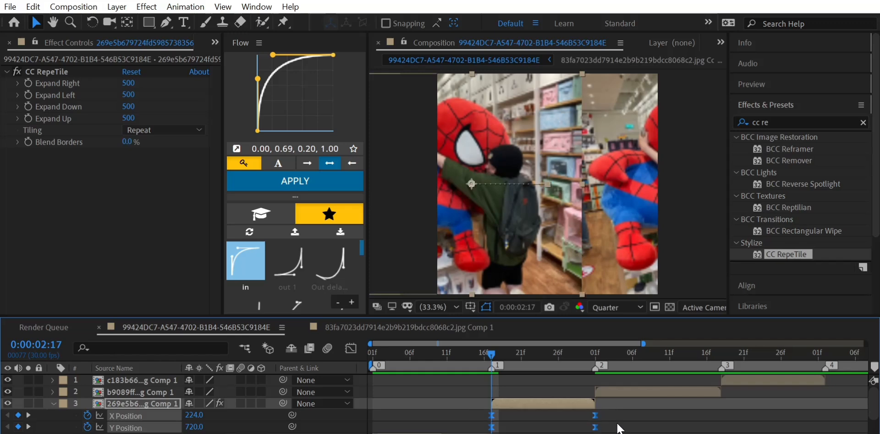
pyautogui.click(351, 348)
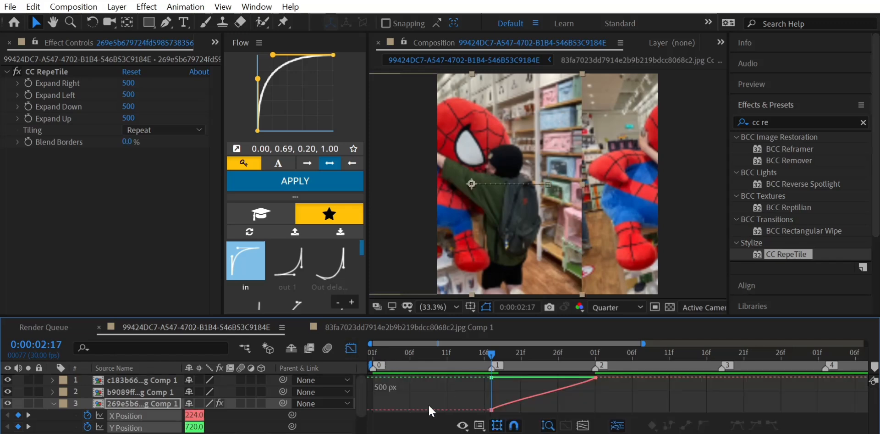
pyautogui.click(491, 410)
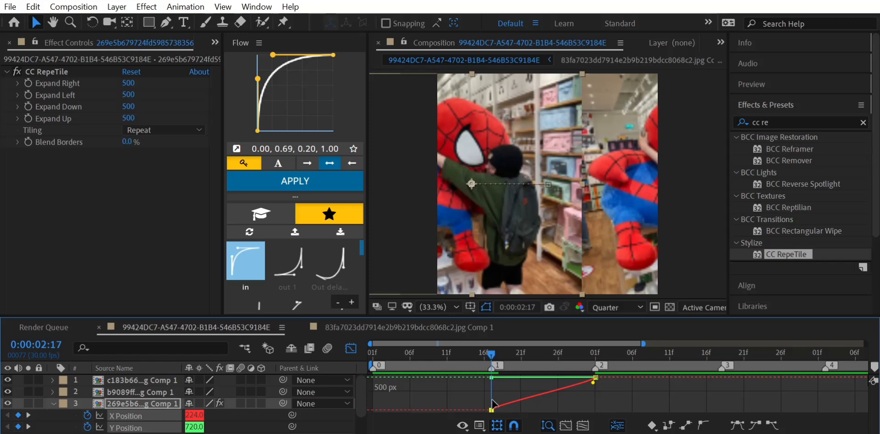
pyautogui.moveTo(494, 404); pyautogui.dragTo(491, 391)
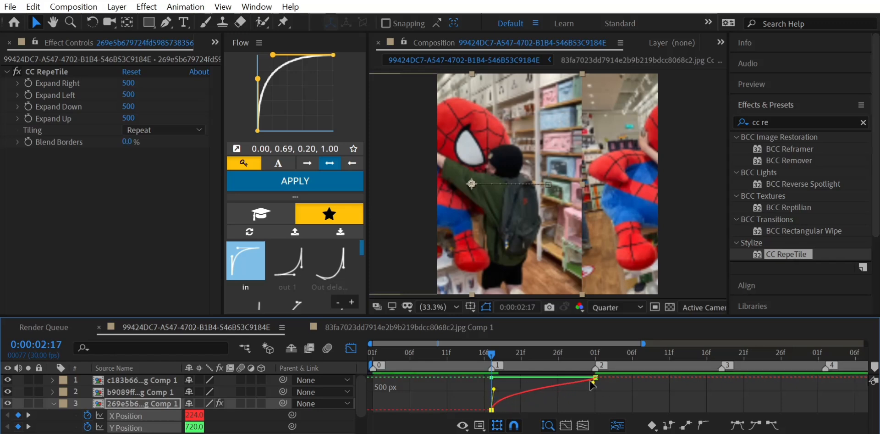
pyautogui.moveTo(593, 380); pyautogui.dragTo(525, 380)
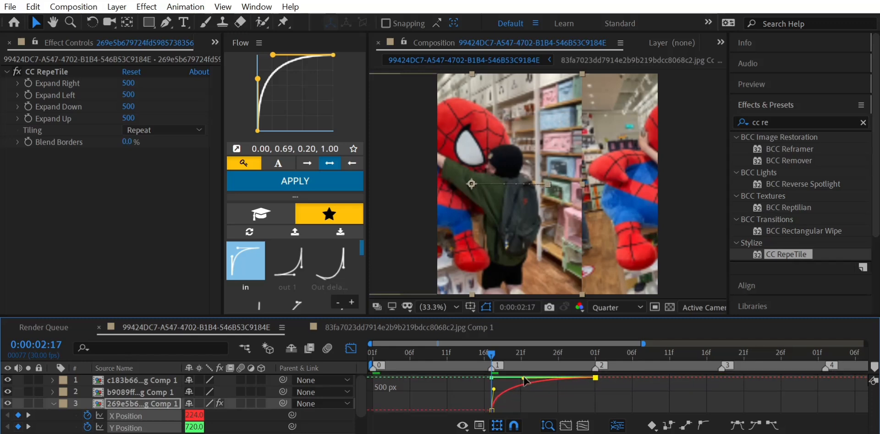
pyautogui.click(351, 348)
# Step: Preview the edit from marker 0 through the slide motion of the 269e5b6 pre-comp
pyautogui.press('space')
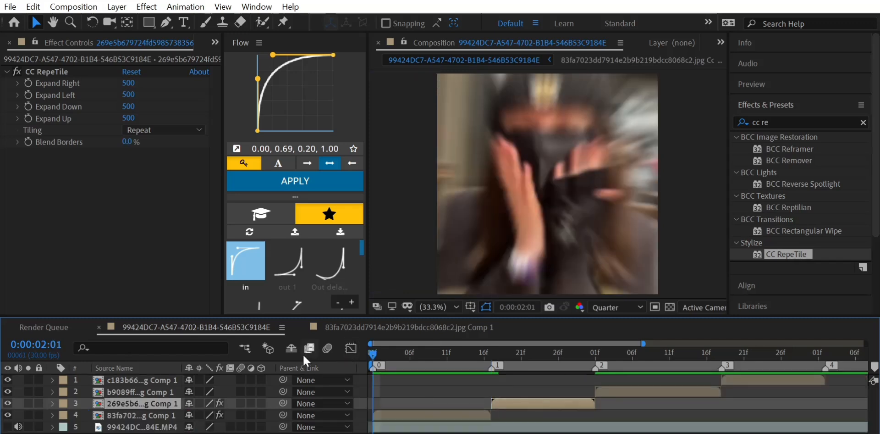
pyautogui.press('space')
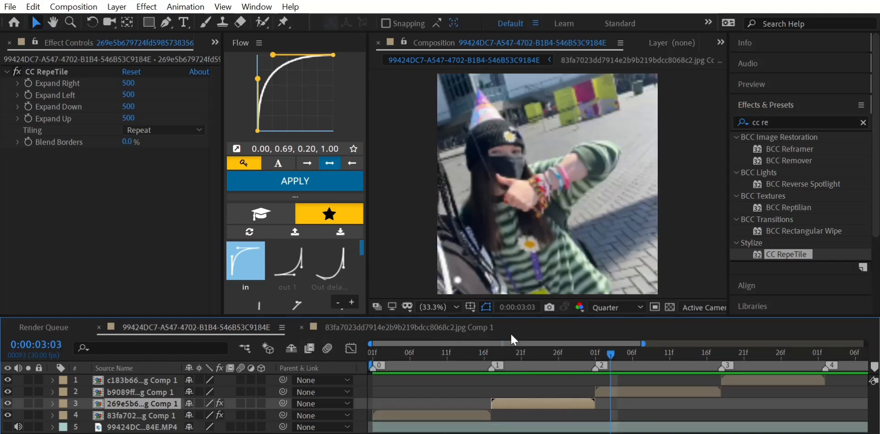
# Step: Enable motion blur for the 269e5b6 pre-comp and the composition, with the playhead mid-slide at 0:00:02:21
pyautogui.moveTo(609, 351); pyautogui.dragTo(529, 352)
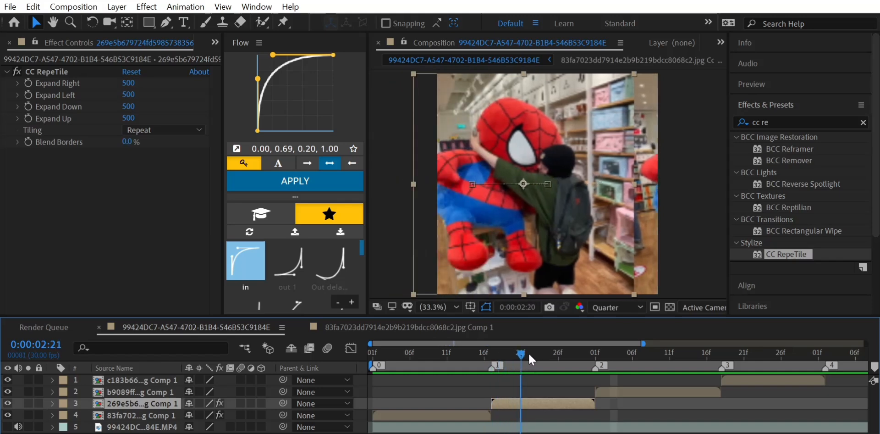
pyautogui.click(241, 403)
pyautogui.click(328, 347)
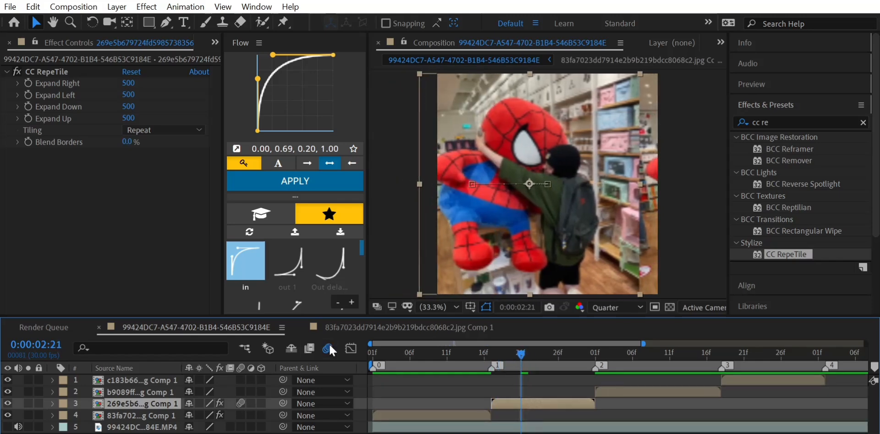
# Step: Keyframe the 269e5b6 pre-comp's Scale from 100% at marker 1 to 38% at marker 2
pyautogui.press('space')
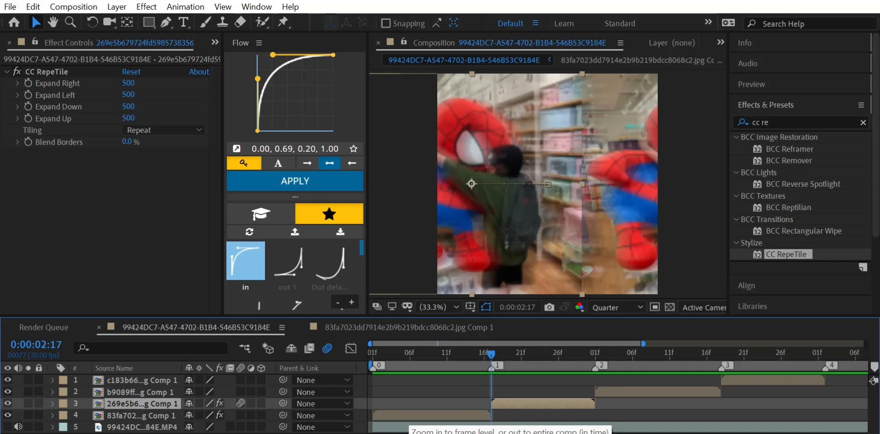
pyautogui.press('s')
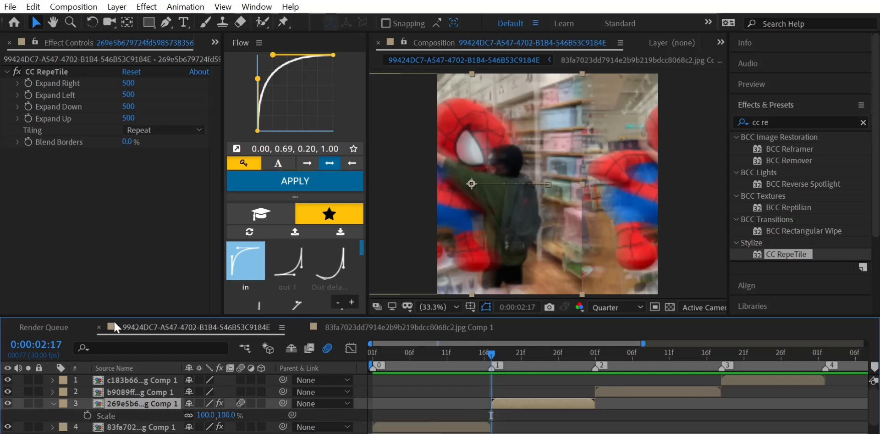
pyautogui.click(87, 414)
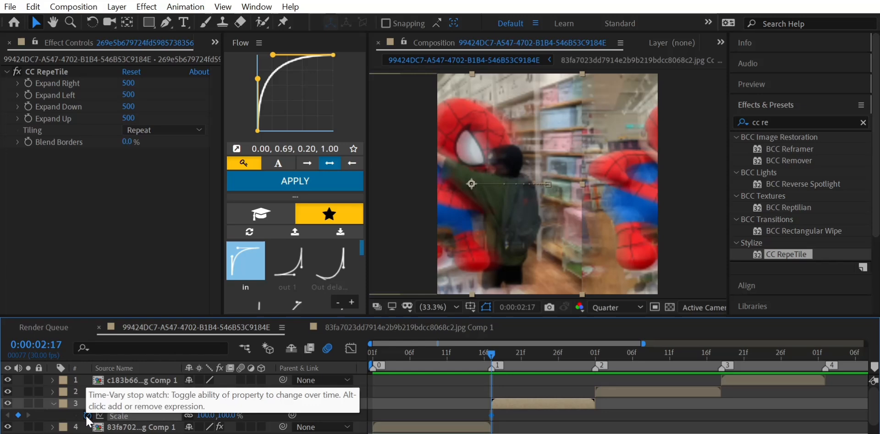
pyautogui.press('k')
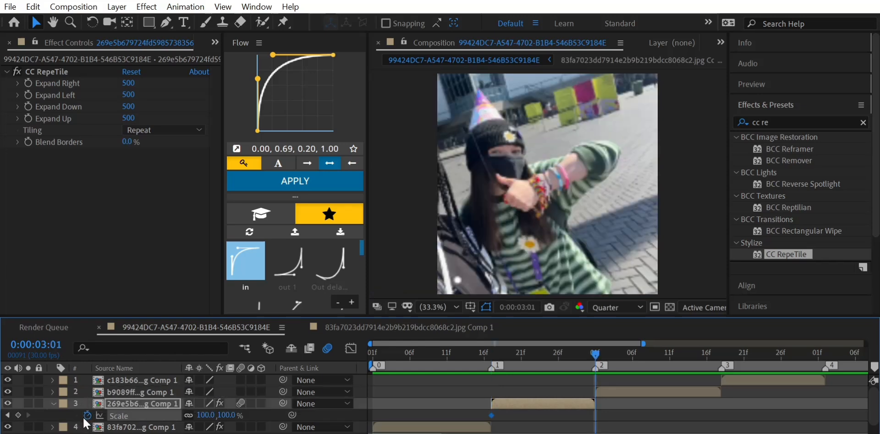
pyautogui.click(18, 414)
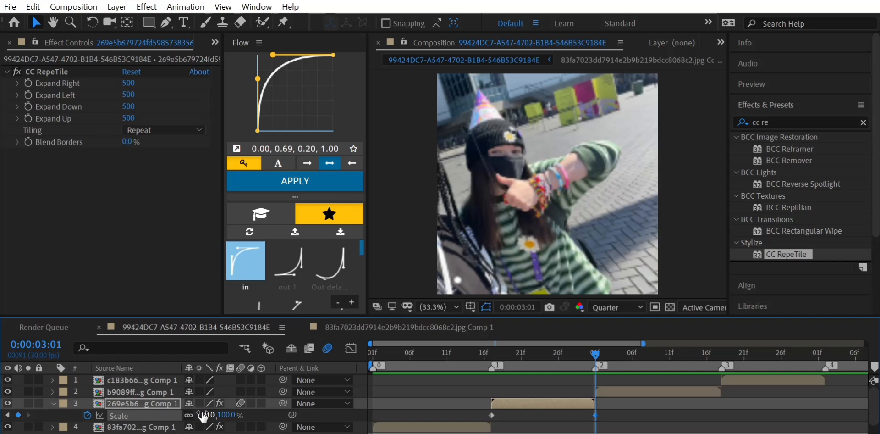
pyautogui.moveTo(202, 415); pyautogui.dragTo(163, 417)
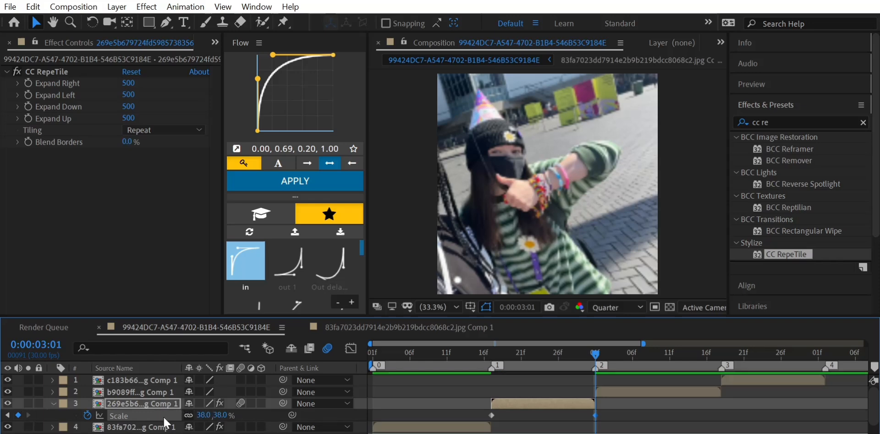
# Step: Easy-ease both Scale keyframes and shape the value curve to rise slightly after marker 1, then drop steeply into marker 2
pyautogui.click(438, 414)
pyautogui.moveTo(438, 414); pyautogui.dragTo(632, 430)
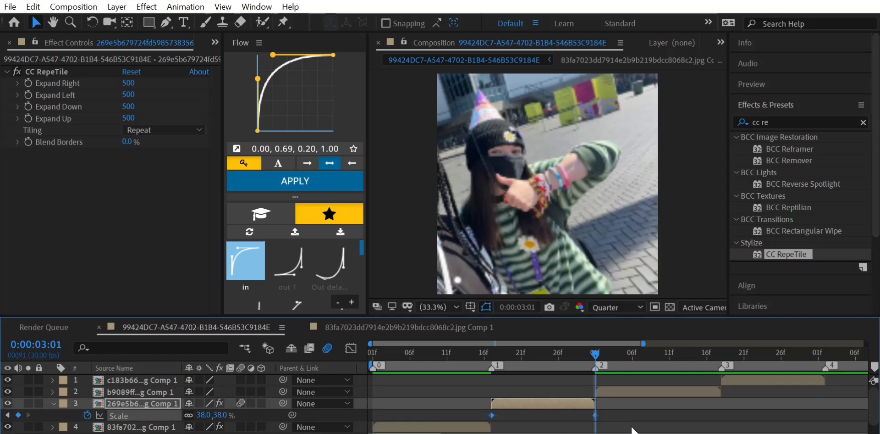
pyautogui.press('F9')
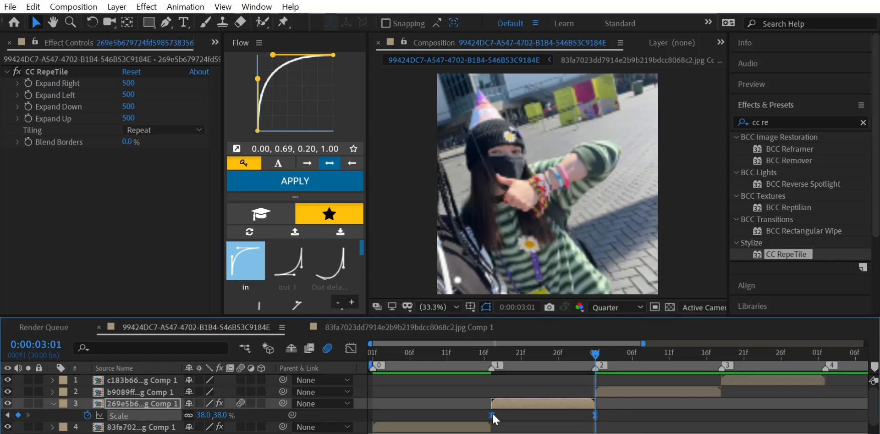
pyautogui.click(343, 348)
pyautogui.click(594, 409)
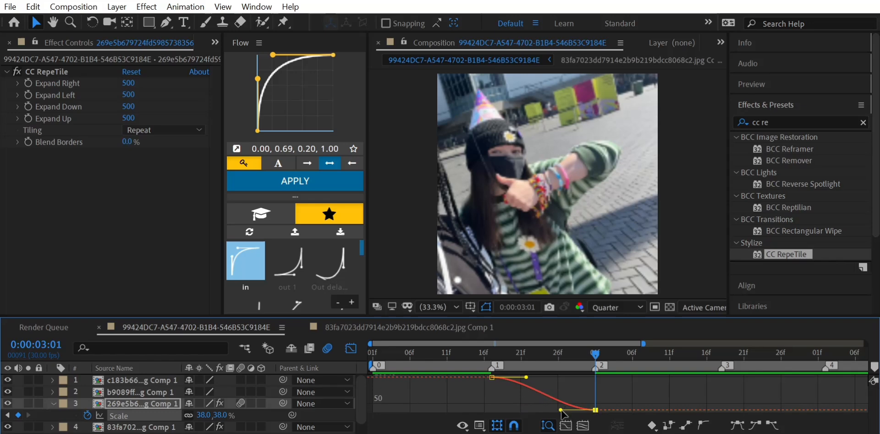
pyautogui.moveTo(561, 409); pyautogui.dragTo(606, 383)
pyautogui.moveTo(526, 376); pyautogui.dragTo(569, 378)
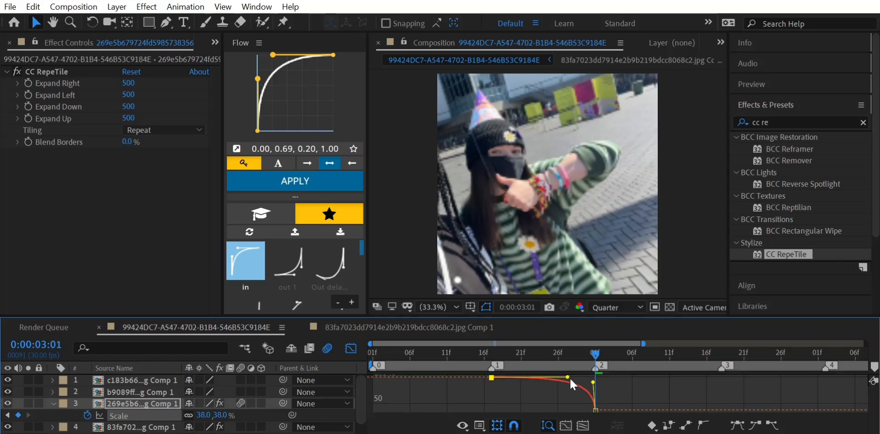
pyautogui.moveTo(571, 378)
pyautogui.mouseDown()
pyautogui.moveTo(573, 364)
pyautogui.moveTo(571, 386)
pyautogui.moveTo(568, 377)
pyautogui.mouseUp()
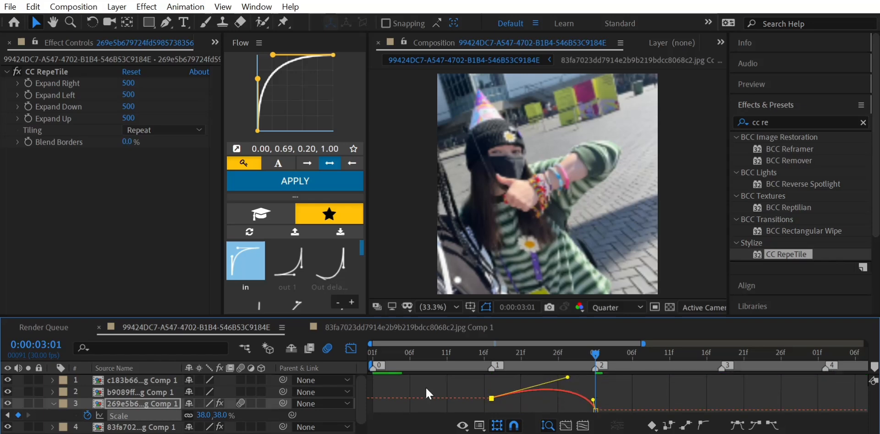
# Step: Preview the edit from marker 0 through the 269e5b6 pre-comp's combined slide and scale motion
pyautogui.click(351, 348)
pyautogui.moveTo(571, 354); pyautogui.dragTo(289, 361)
pyautogui.press('space')
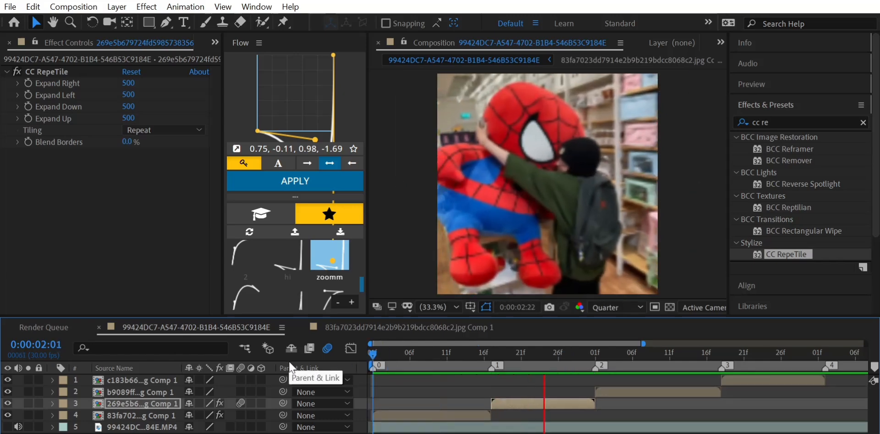
pyautogui.press('space')
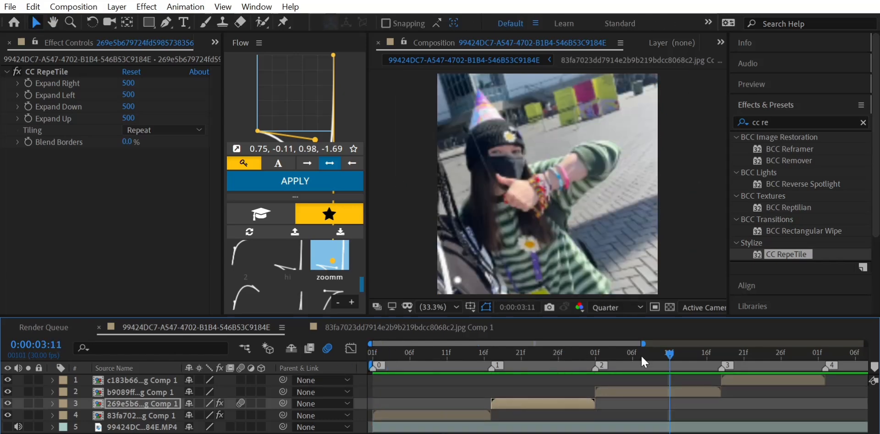
# Step: Copy the S_BlurMoCurves effect from the 83fa702 pre-comp to the b9089ff pre-comp at marker 2, with Shift X unanimated at 0
pyautogui.moveTo(659, 354); pyautogui.dragTo(593, 369)
pyautogui.click(410, 415)
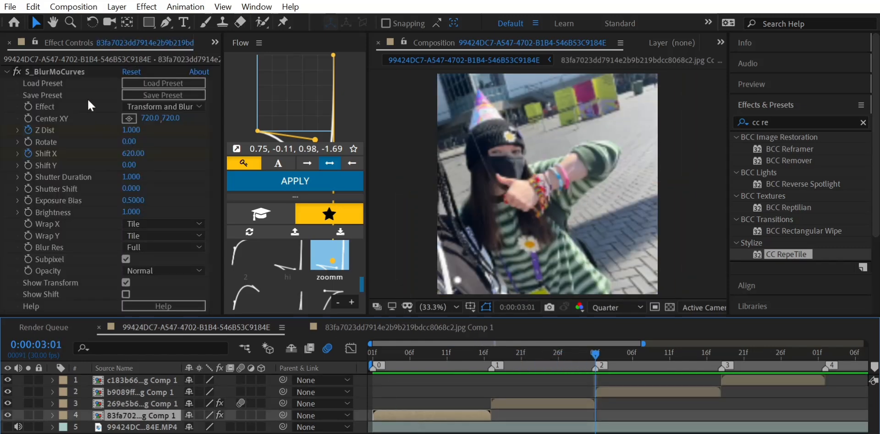
pyautogui.click(67, 71)
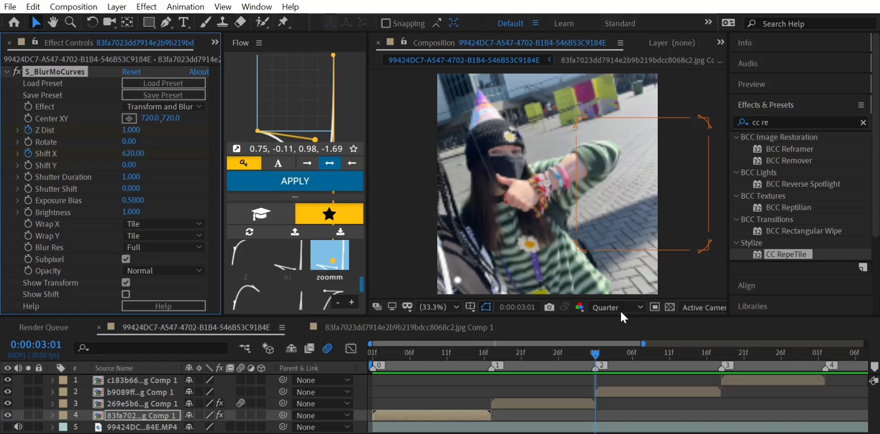
pyautogui.click(664, 392)
pyautogui.hotkey('ctrl', 'v')
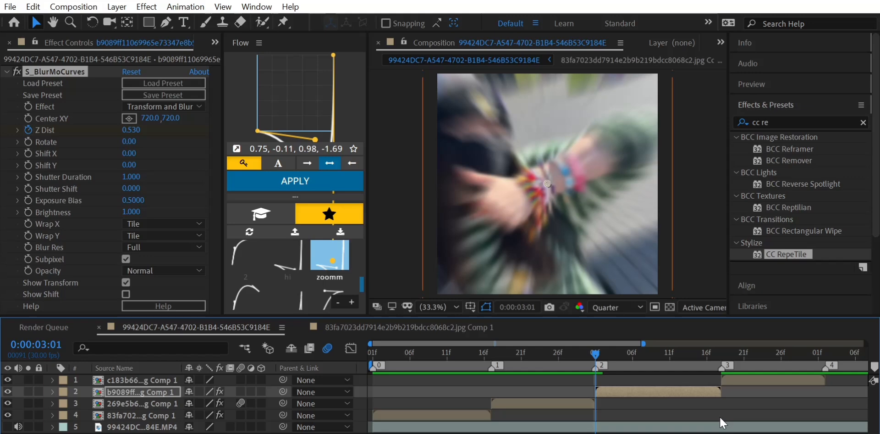
# Step: Set Wrap X and Wrap Y to Reflect in the b9089ff pre-comp's S_BlurMoCurves effect
pyautogui.press('r')
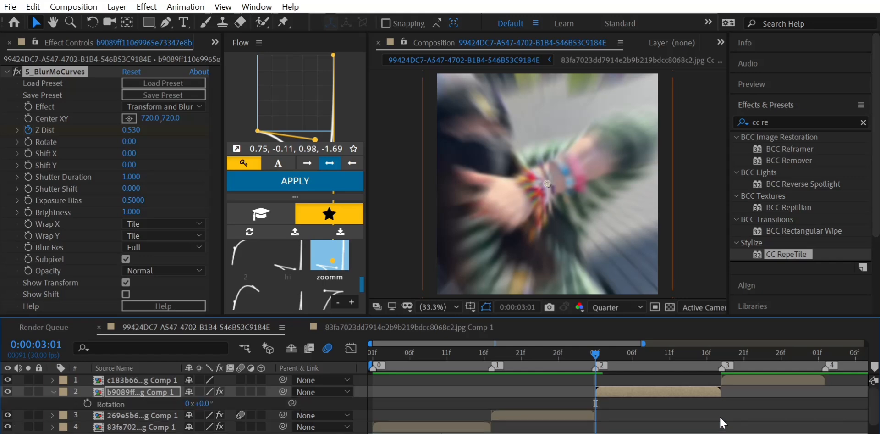
pyautogui.press('r')
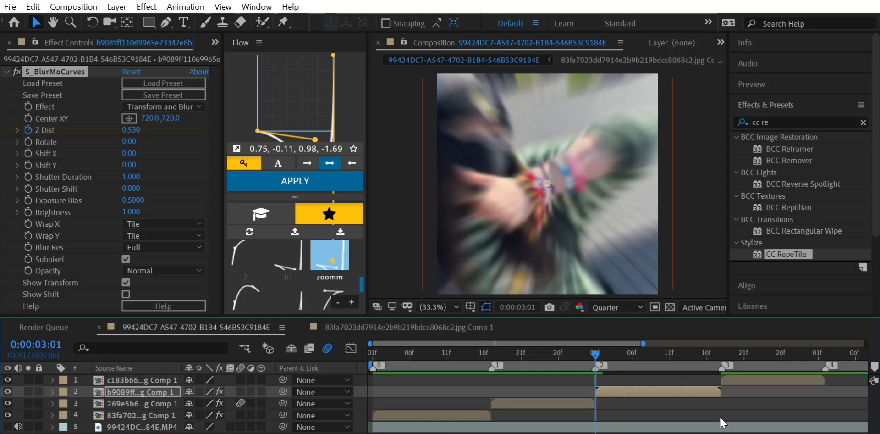
pyautogui.click(179, 223)
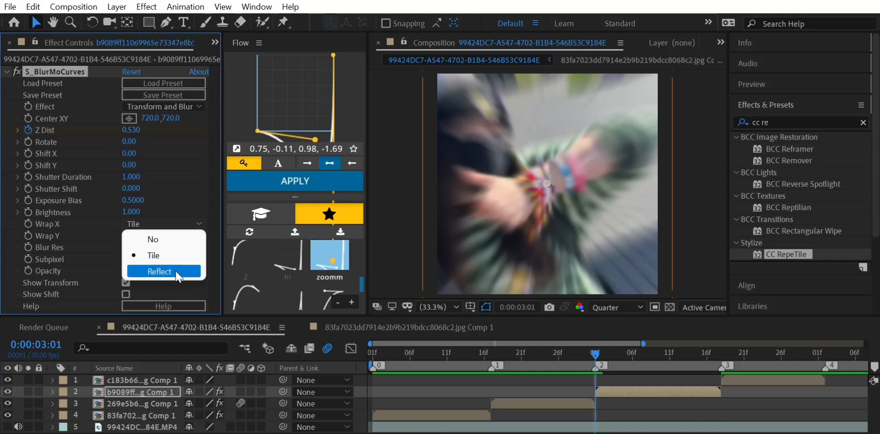
pyautogui.click(176, 271)
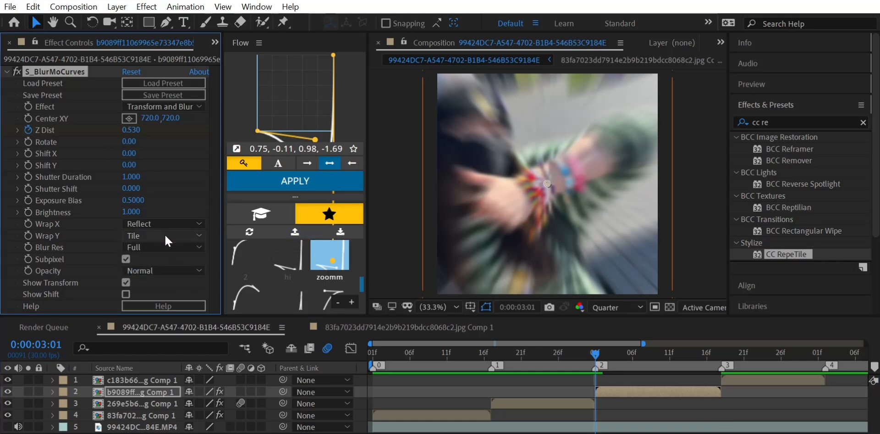
pyautogui.click(164, 234)
pyautogui.click(161, 282)
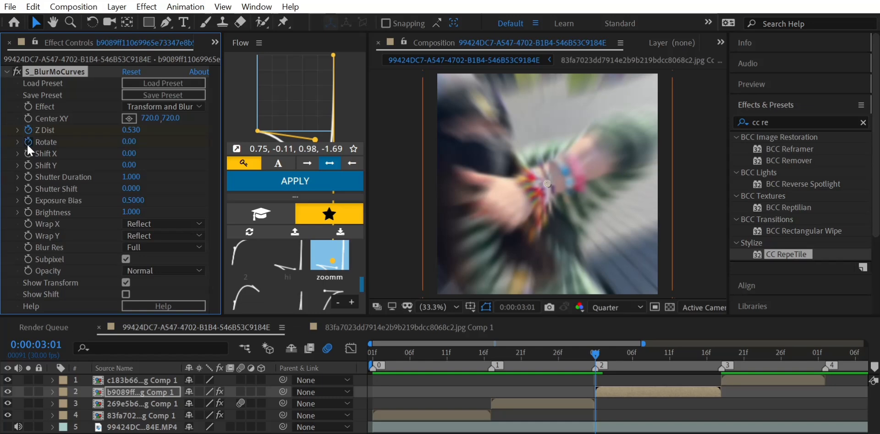
# Step: Keyframe the S_BlurMoCurves Rotate of the b9089ff pre-comp from 0 at marker 2 to 90 at marker 3
pyautogui.press('u')
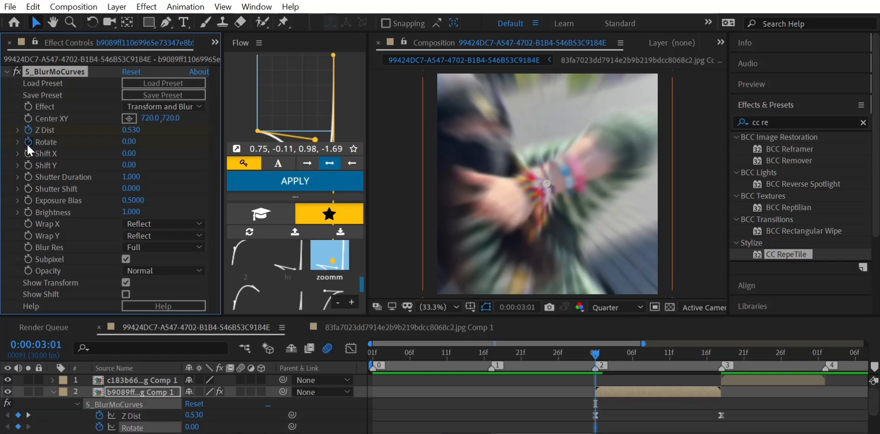
pyautogui.press('k')
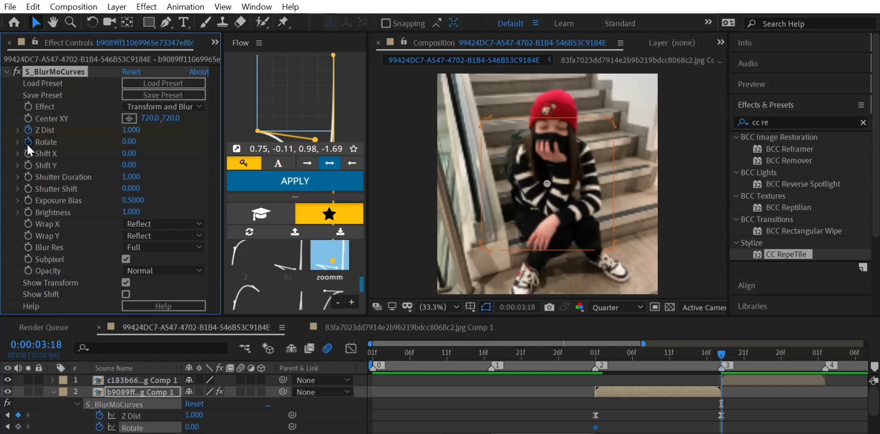
pyautogui.click(195, 426)
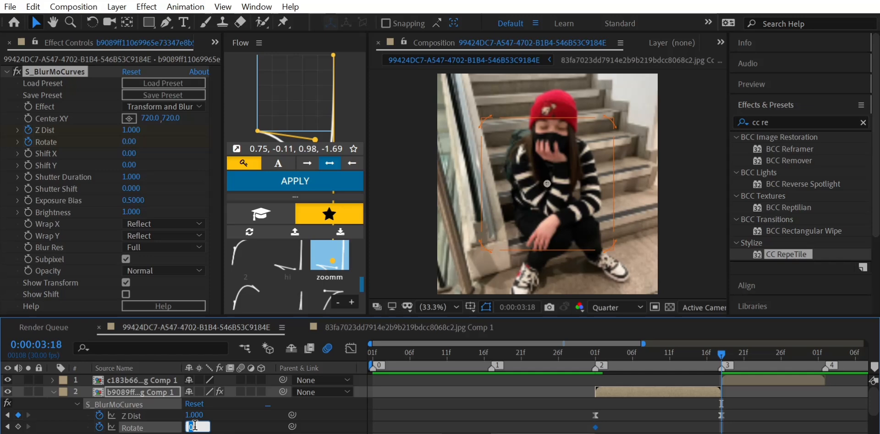
pyautogui.write('90')
pyautogui.press('Return')
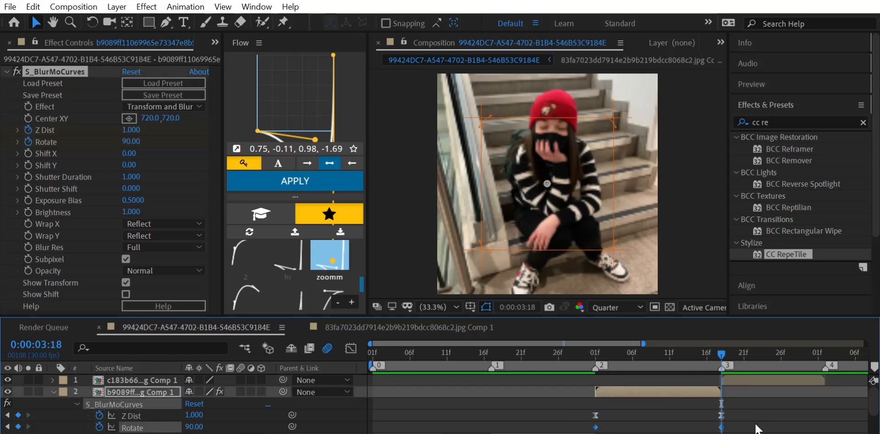
# Step: Shape the b9089ff pre-comp's Rotate curve to start flat at marker 2 and rise steeply into marker 3
pyautogui.click(351, 348)
pyautogui.click(722, 378)
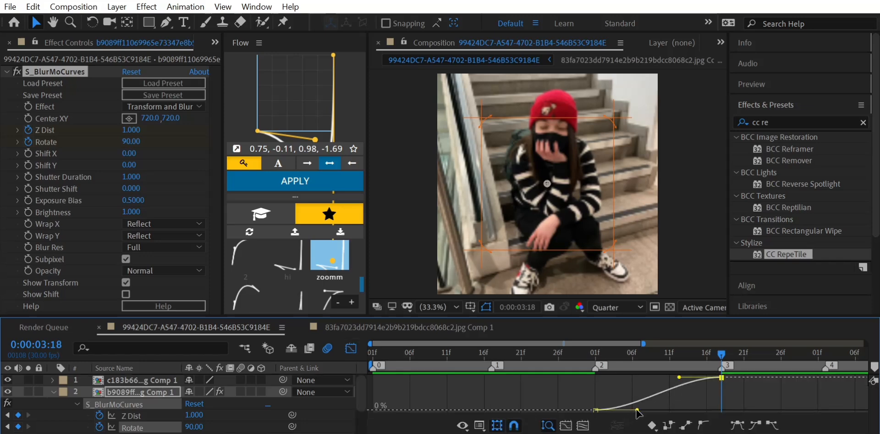
pyautogui.moveTo(637, 413); pyautogui.dragTo(689, 415)
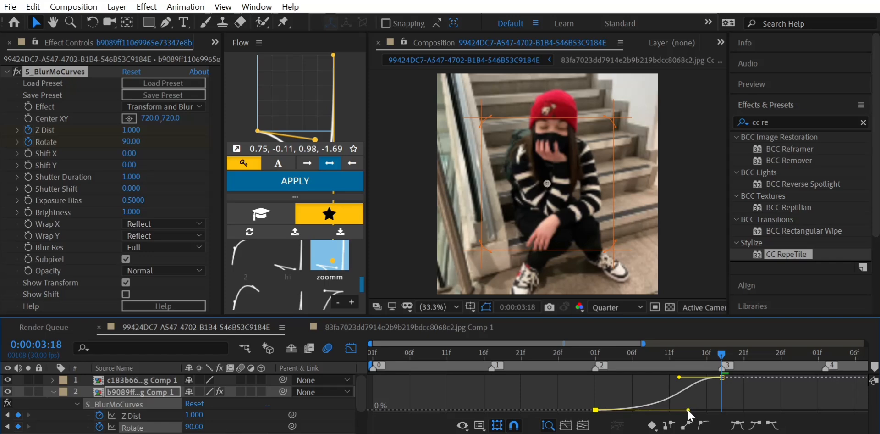
pyautogui.moveTo(680, 377); pyautogui.dragTo(731, 397)
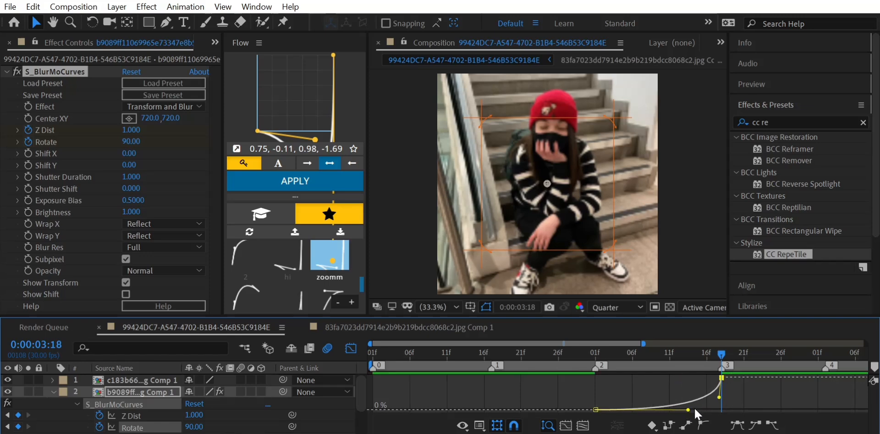
pyautogui.moveTo(688, 409); pyautogui.dragTo(686, 405)
pyautogui.hotkey('shift', 'F3')
pyautogui.press('u')
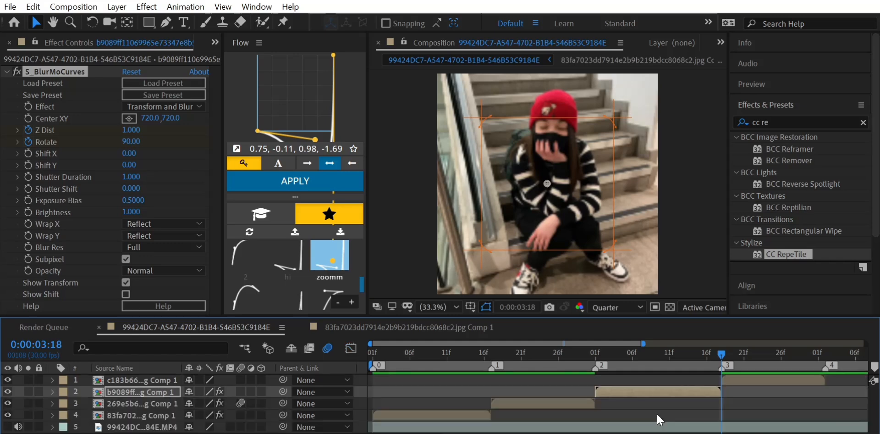
# Step: Copy S_BlurMoCurves from the b9089ff pre-comp to the c183b66 pre-comp at marker 3, with Z Dist unanimated at 1
pyautogui.click(67, 71)
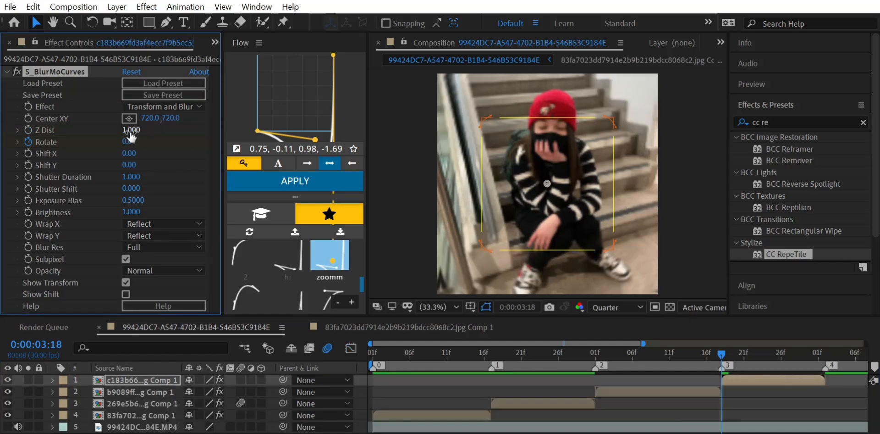
pyautogui.press('u')
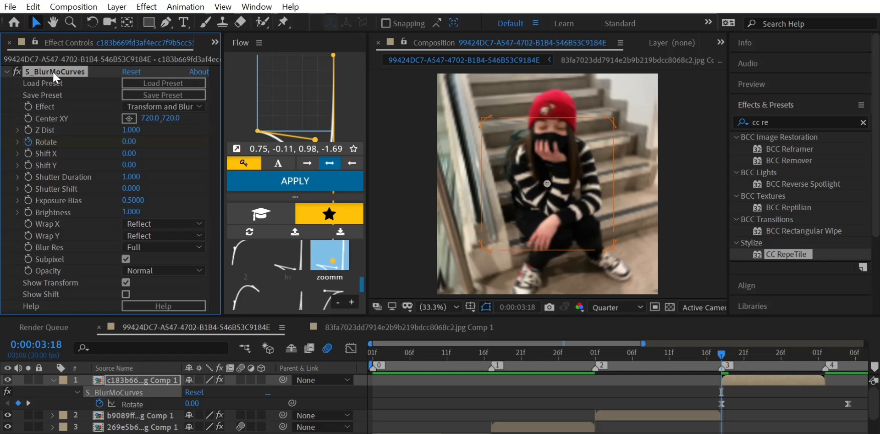
pyautogui.click(745, 382)
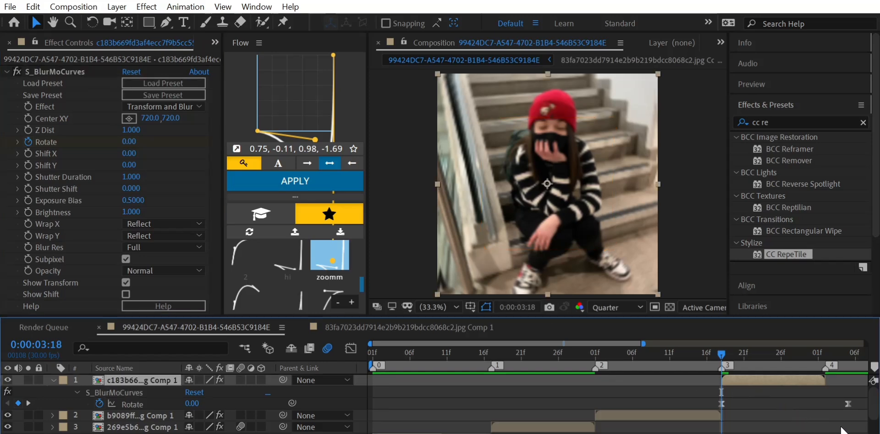
# Step: Move the c183b66 pre-comp's last Rotate keyframe to marker 4, set it to 0, and return to marker 3
pyautogui.press('4')
pyautogui.moveTo(849, 403); pyautogui.dragTo(825, 403)
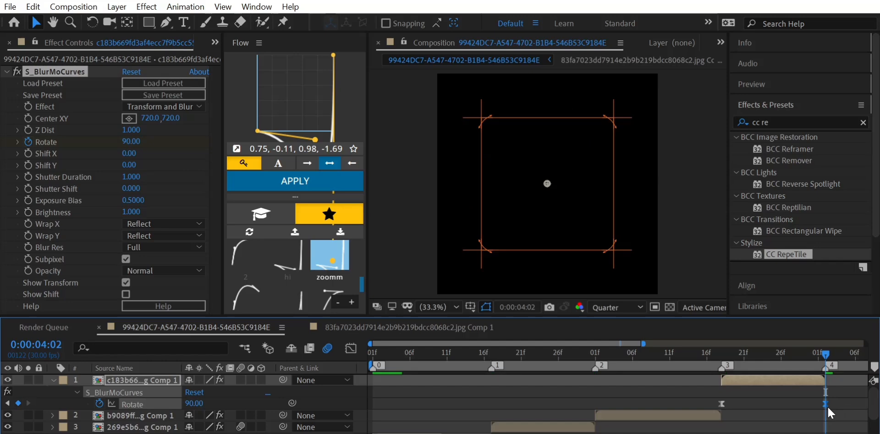
pyautogui.click(194, 403)
pyautogui.write('0')
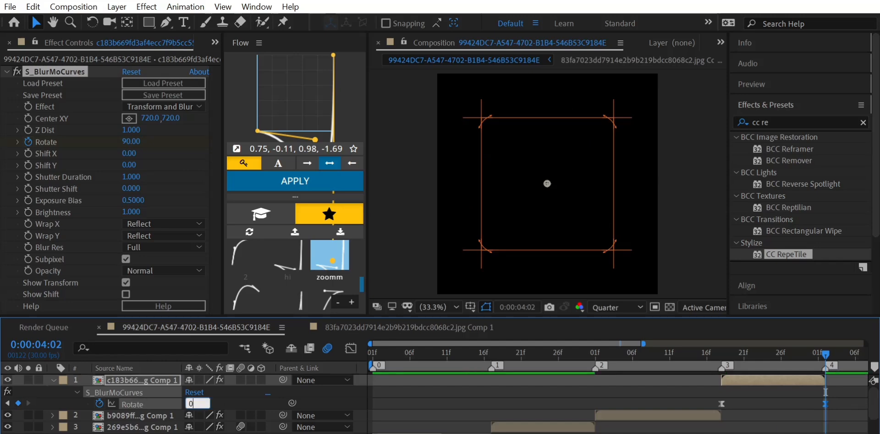
pyautogui.press('Return')
pyautogui.press('3')
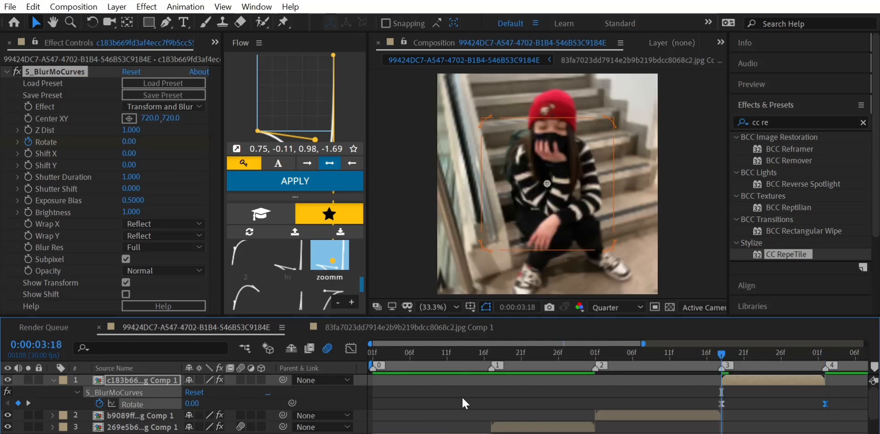
# Step: Set the c183b66 pre-comp's S_BlurMoCurves Rotate keyframe at marker 3 to -90 and check the keyframe at marker 4
pyautogui.click(510, 392)
pyautogui.click(188, 398)
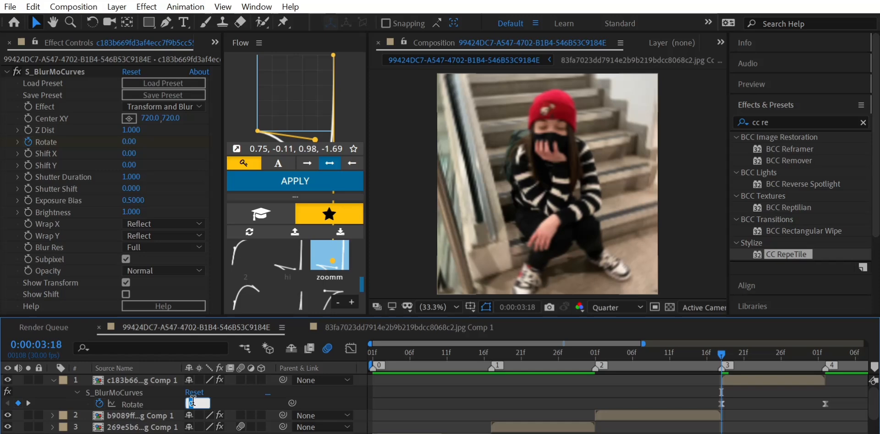
pyautogui.write('-90')
pyautogui.press('Return')
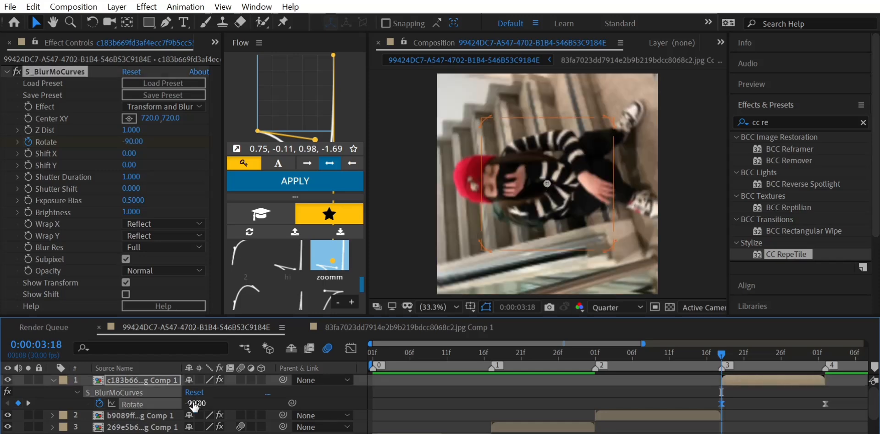
pyautogui.press('k')
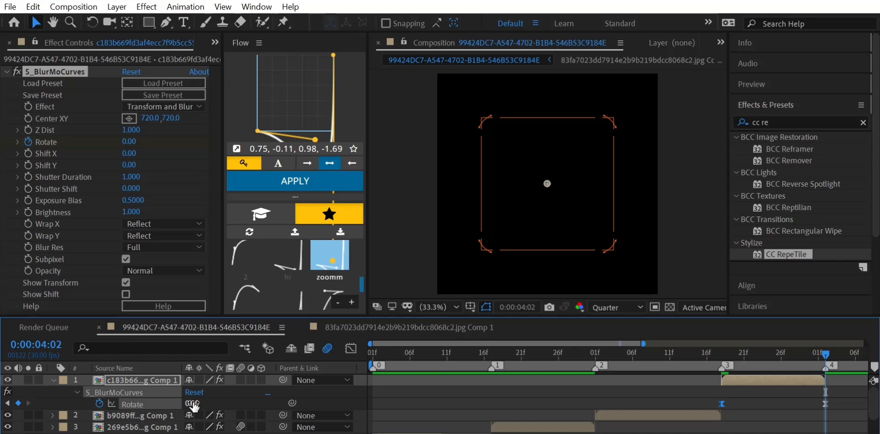
pyautogui.press('j')
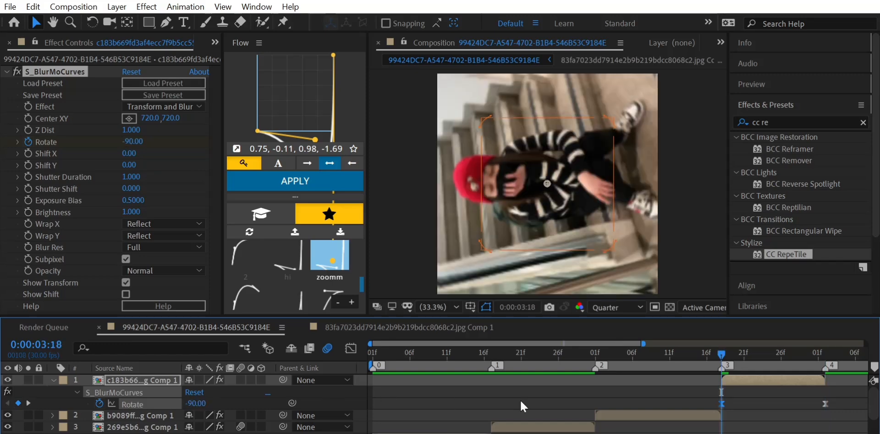
# Step: Shape the c183b66 pre-comp's Rotate curve to rise steeply from marker 3 and ease out flat into marker 4
pyautogui.moveTo(681, 398); pyautogui.dragTo(851, 405)
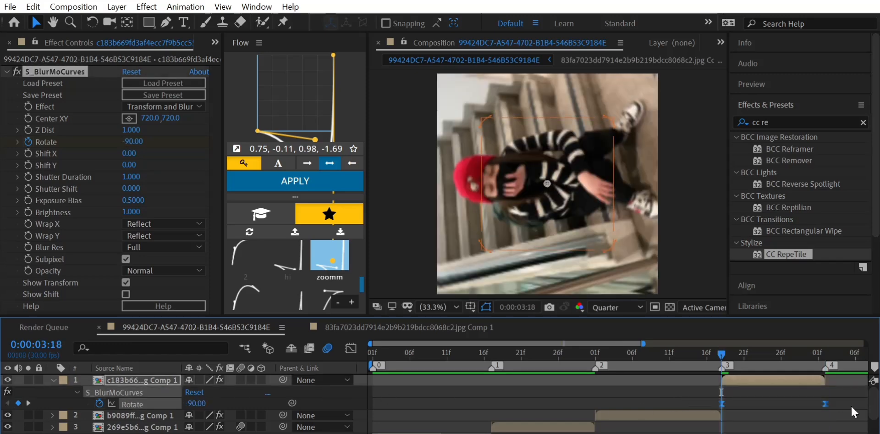
pyautogui.click(354, 344)
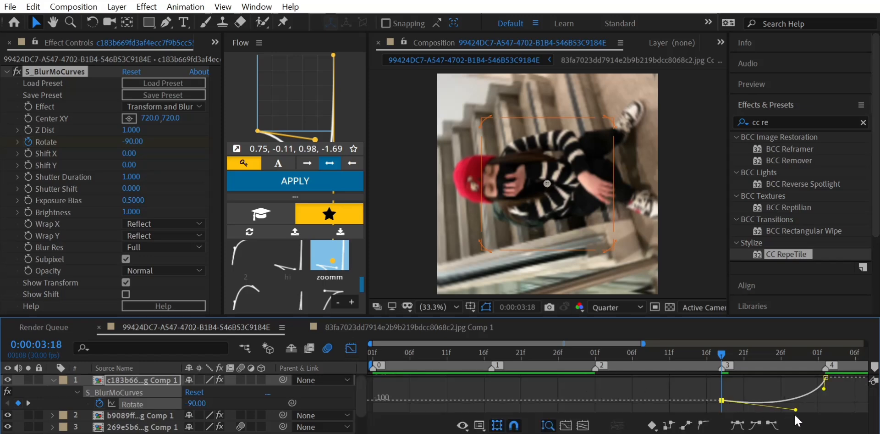
pyautogui.moveTo(796, 409); pyautogui.dragTo(710, 379)
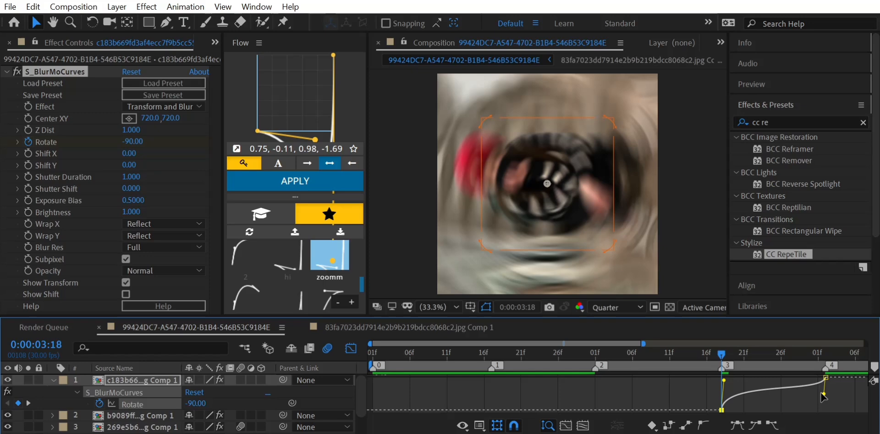
pyautogui.moveTo(824, 395); pyautogui.dragTo(763, 371)
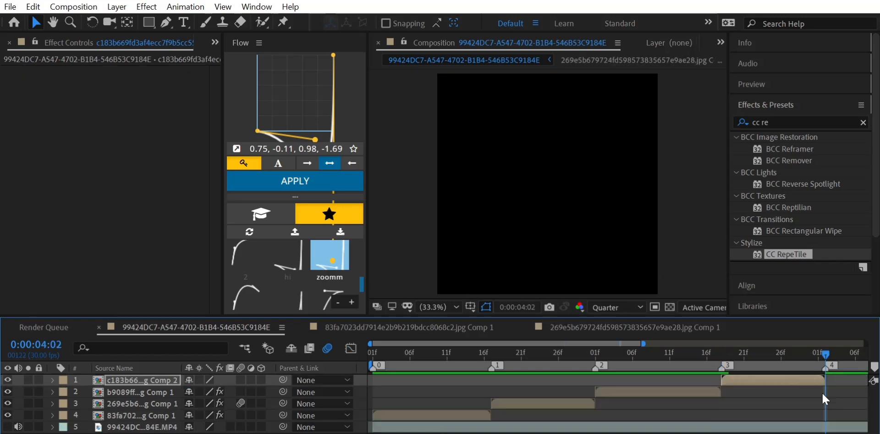
# Step: Preview the edit and pre-compose the 83fa702 layer, moving its effects into the new composition
pyautogui.click(439, 410)
pyautogui.press('space')
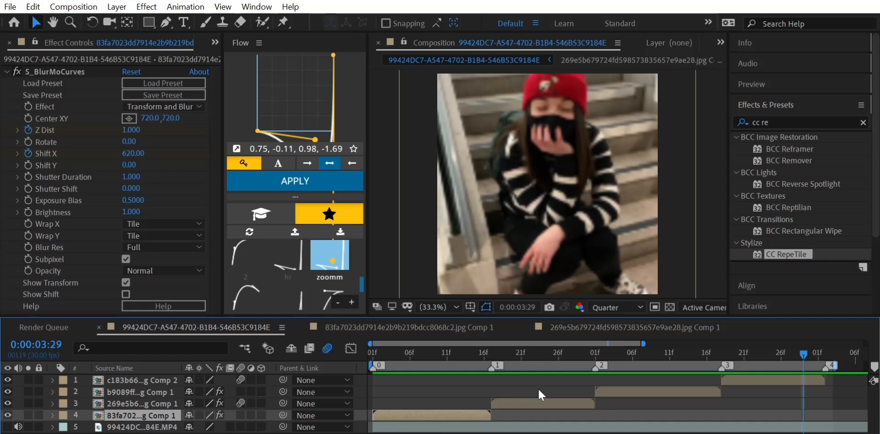
pyautogui.press('Home')
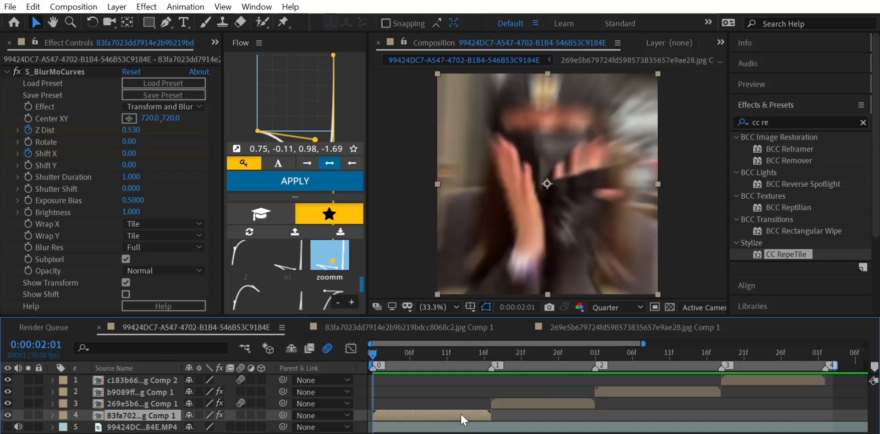
pyautogui.rightClick(461, 415)
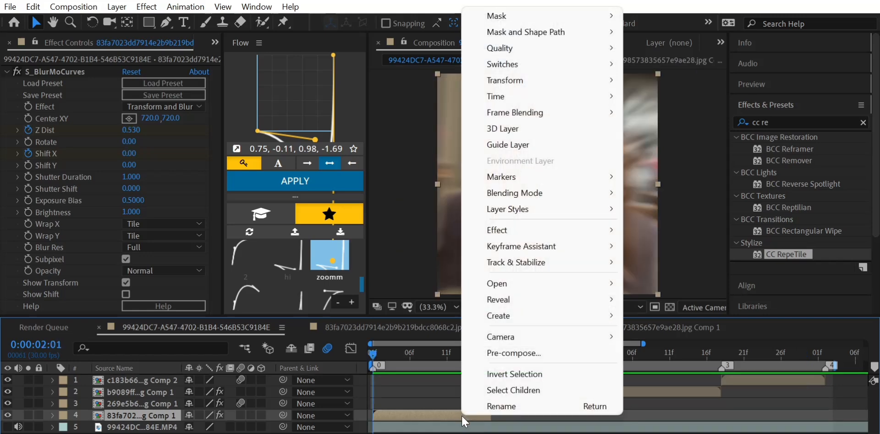
pyautogui.click(543, 361)
pyautogui.click(473, 310)
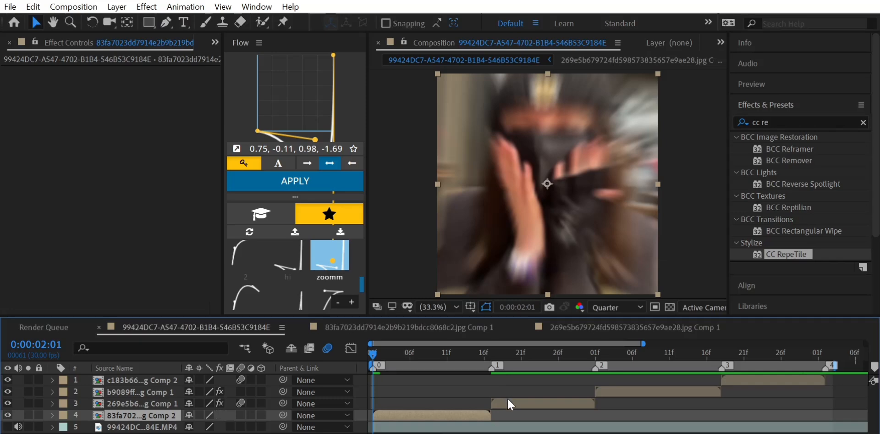
# Step: Copy CC RepeTile from the 269e5b6 layer to the 83fa702 pre-comp and set its Tiling to Unfold
pyautogui.click(508, 399)
pyautogui.click(71, 71)
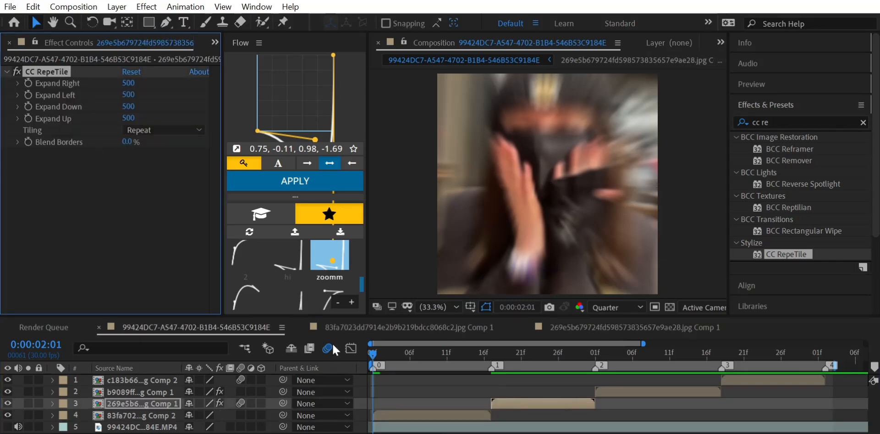
pyautogui.click(427, 412)
pyautogui.hotkey('ctrl', 'v')
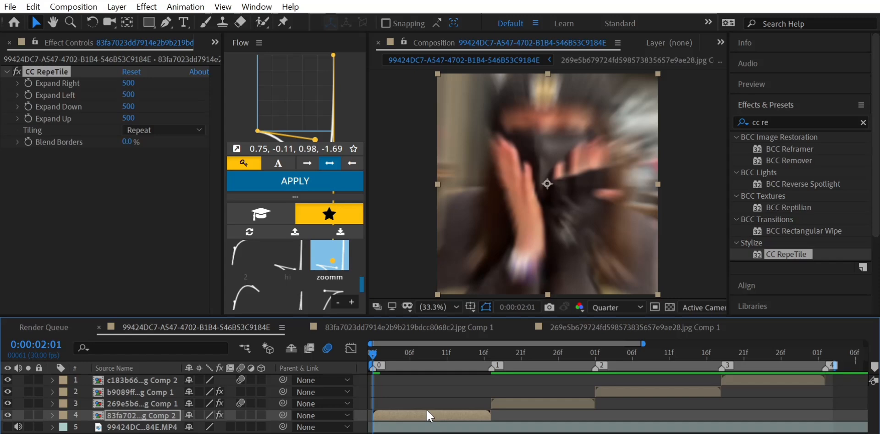
pyautogui.click(85, 200)
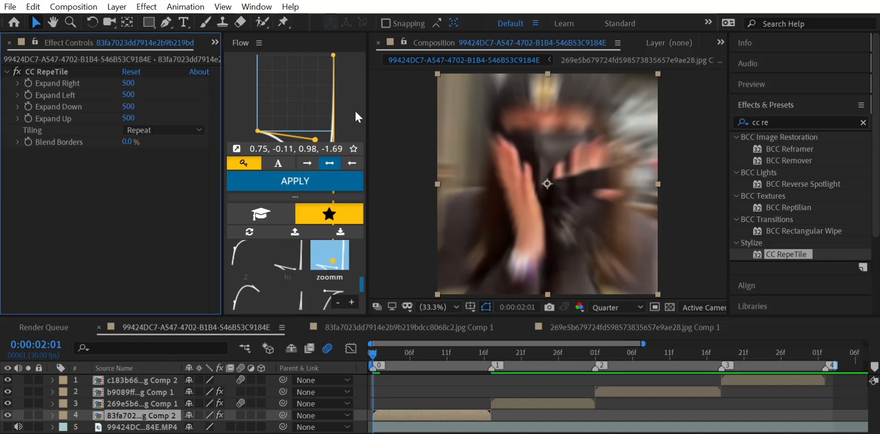
pyautogui.click(169, 131)
pyautogui.click(172, 193)
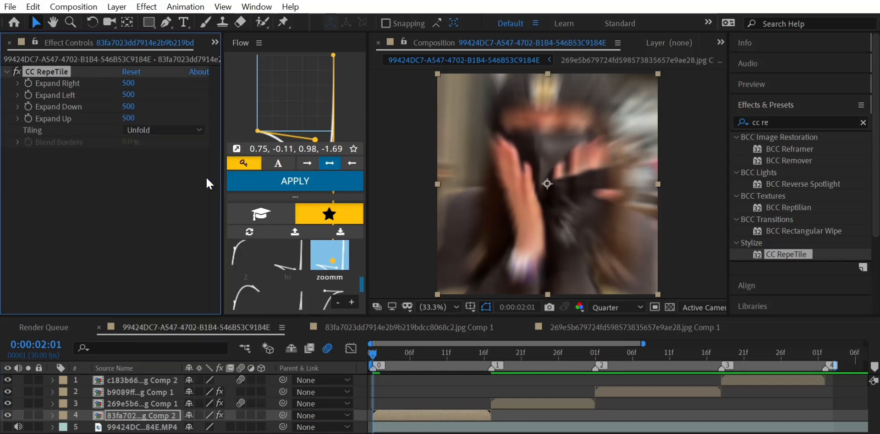
# Step: Search the effects and presets for "aya"
pyautogui.click(791, 122)
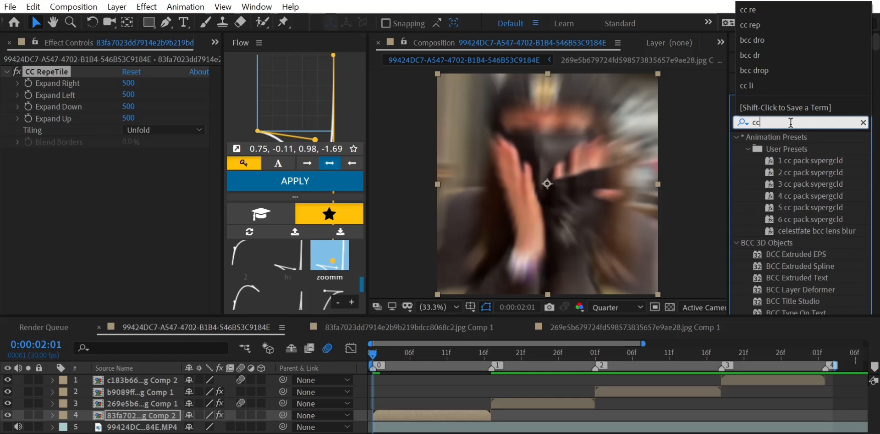
pyautogui.press('BackSpace')
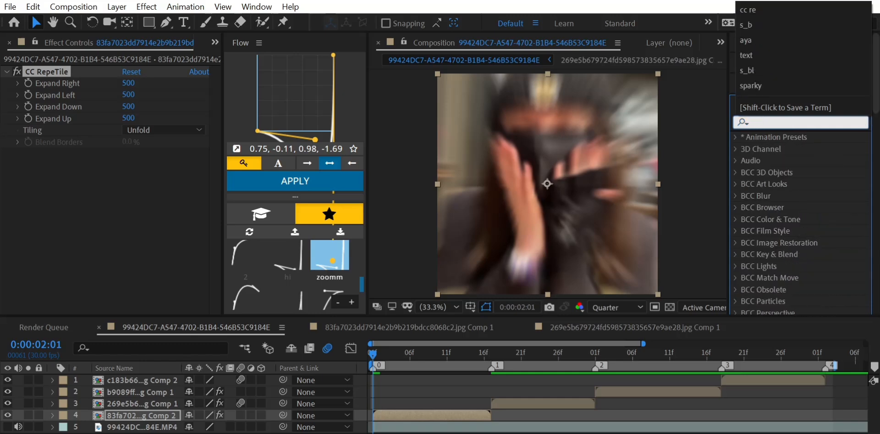
pyautogui.write('aya')
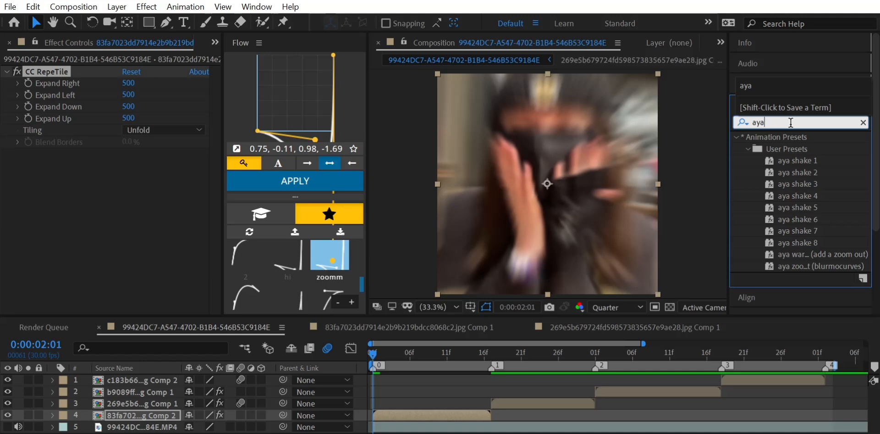
# Step: Try the aya shake 2 and aya shake 1 presets on the 83fa702 pre-comp, previewing each and undoing it
pyautogui.doubleClick(820, 174)
pyautogui.press('space')
pyautogui.press('space')
pyautogui.hotkey('ctrl', 'z')
pyautogui.doubleClick(797, 160)
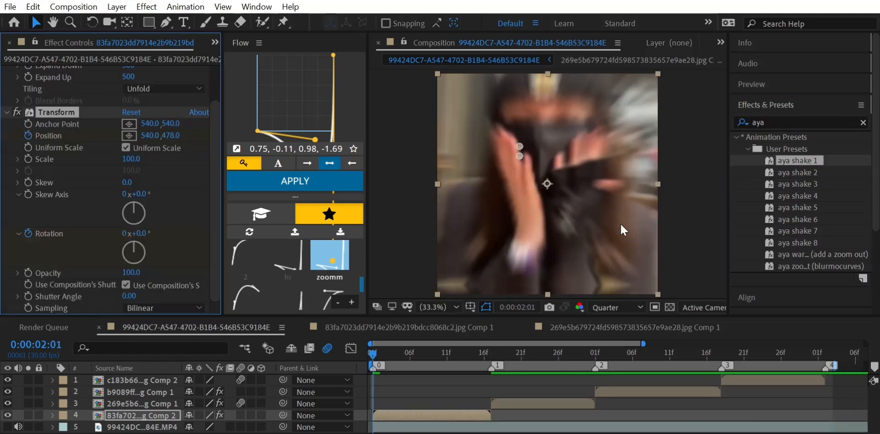
pyautogui.press('space')
pyautogui.press('space')
pyautogui.hotkey('ctrl', 'z')
# Step: Apply the aya blurmocurves preset to the 83fa702 pre-comp and set the S_BlurMoCurves Center XY to 720, 720
pyautogui.doubleClick(820, 266)
pyautogui.click(149, 121)
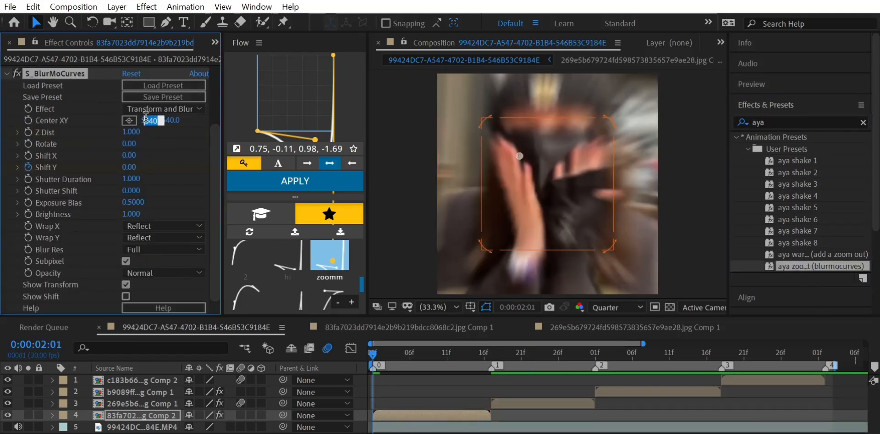
pyautogui.write('720')
pyautogui.press('Tab')
pyautogui.write('720')
pyautogui.press('Return')
# Step: Pre-compose the 269e5b6 layer at marker 1 and set the new pre-comp's CC RepeTile Tiling to Unfold
pyautogui.click(568, 403)
pyautogui.press('i')
pyautogui.rightClick(568, 403)
pyautogui.click(569, 403)
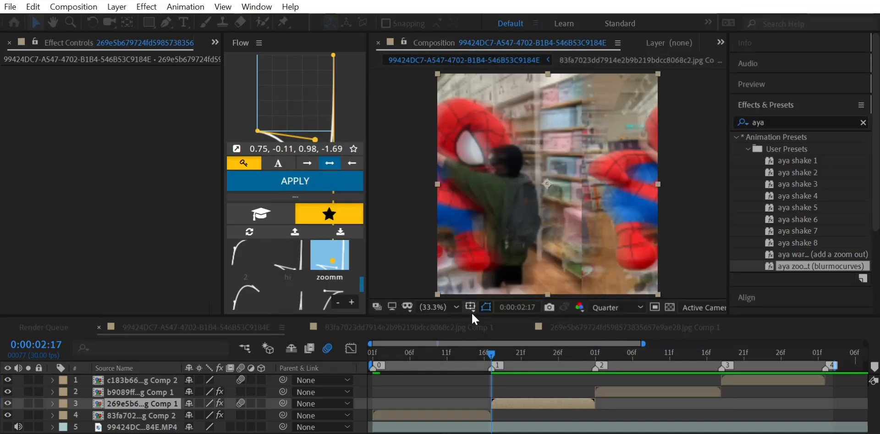
pyautogui.click(163, 129)
pyautogui.click(157, 193)
# Step: Try the aya shake 2 preset and a different CC RepeTile tiling on the 269e5b6 pre-comp, previewing and undoing them
pyautogui.doubleClick(788, 176)
pyautogui.press('space')
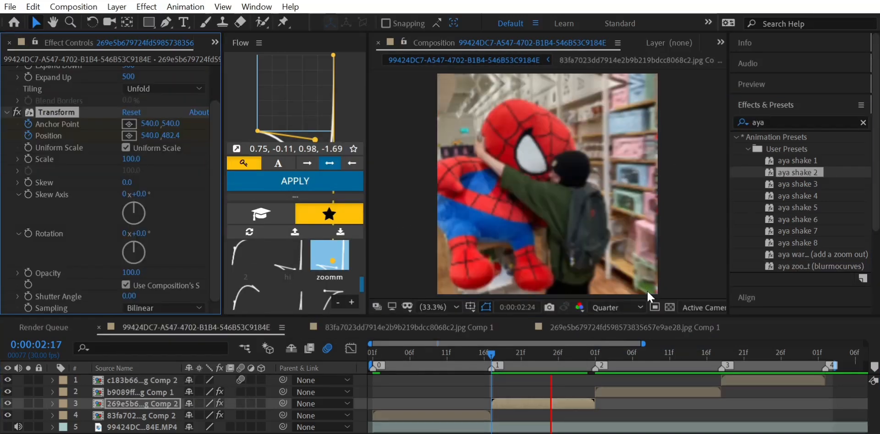
pyautogui.press('space')
pyautogui.scroll(3, 112, 191)
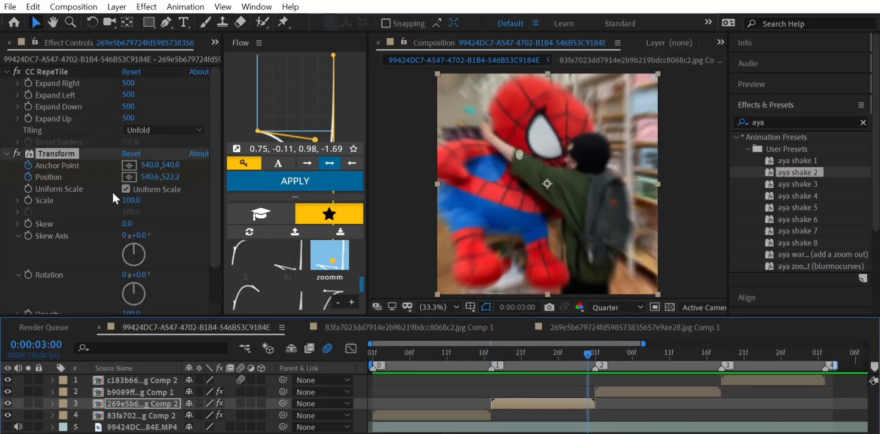
pyautogui.click(163, 130)
pyautogui.click(174, 146)
pyautogui.press('space')
pyautogui.press('space')
pyautogui.hotkey('ctrl', 'z')
pyautogui.hotkey('ctrl', 'z')
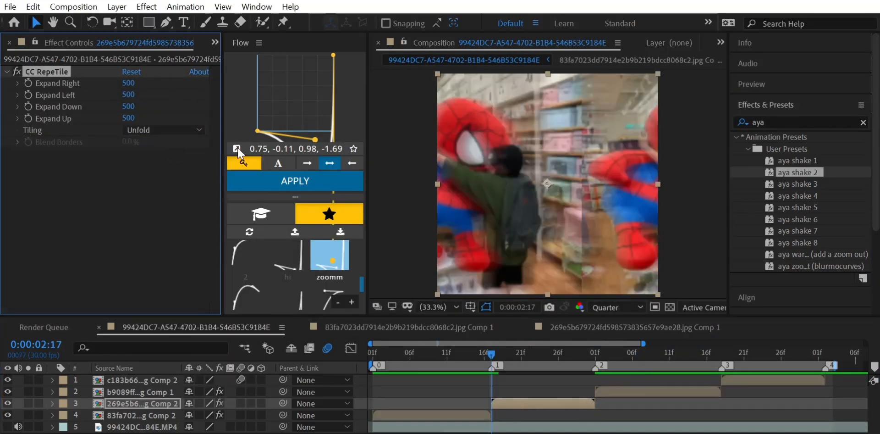
# Step: Look inside the 269e5b6 and b9089ff pre-comps and preview the main composition between markers 1 and 3
pyautogui.doubleClick(515, 401)
pyautogui.click(87, 327)
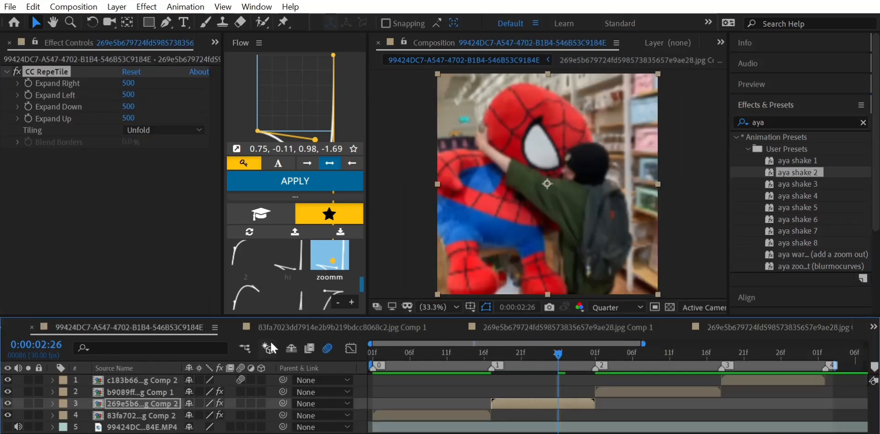
pyautogui.press('space')
pyautogui.press('space')
pyautogui.doubleClick(599, 389)
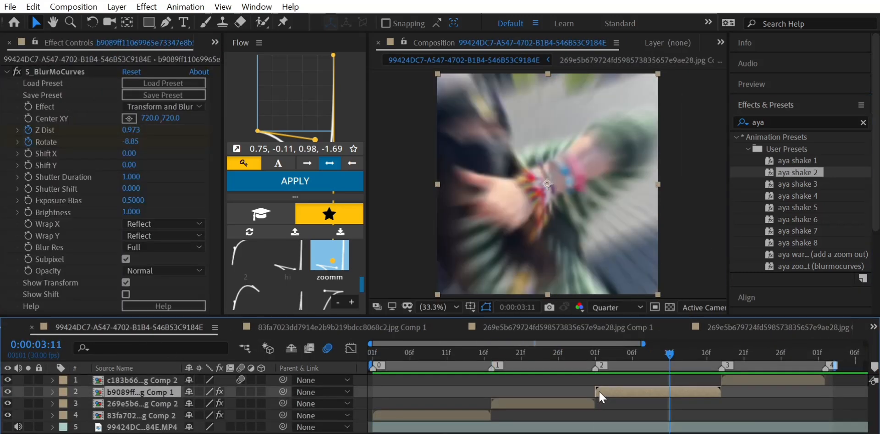
pyautogui.scroll(3, 573, 326)
pyautogui.click(347, 327)
pyautogui.click(293, 327)
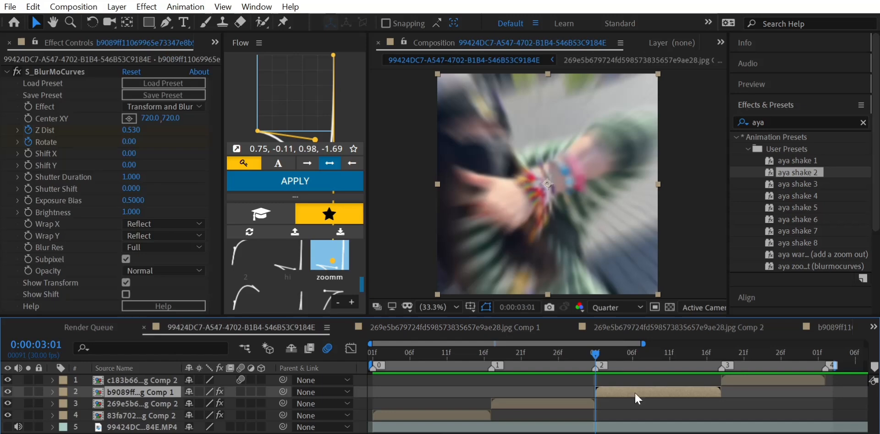
# Step: Try the aya shake 1 preset with Unfold tiling on the b9089ff pre-comp, preview it and undo both changes
pyautogui.click(6, 72)
pyautogui.click(634, 404)
pyautogui.moveTo(805, 163); pyautogui.dragTo(650, 393)
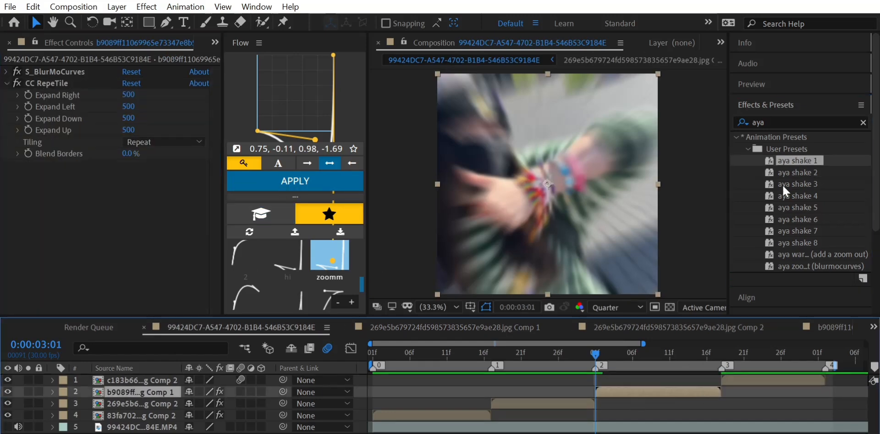
pyautogui.press('space')
pyautogui.press('space')
pyautogui.click(163, 89)
pyautogui.click(168, 151)
pyautogui.press('space')
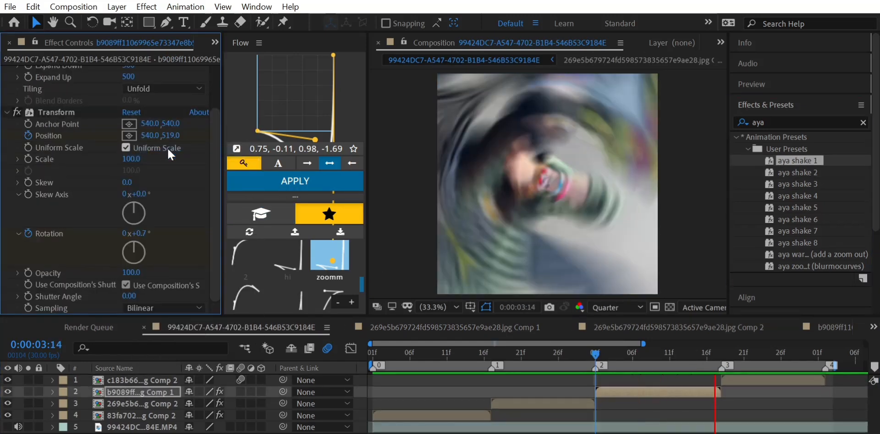
pyautogui.press('space')
pyautogui.click(739, 378)
pyautogui.click(708, 392)
pyautogui.hotkey('ctrl', 'z')
pyautogui.hotkey('ctrl', 'z')
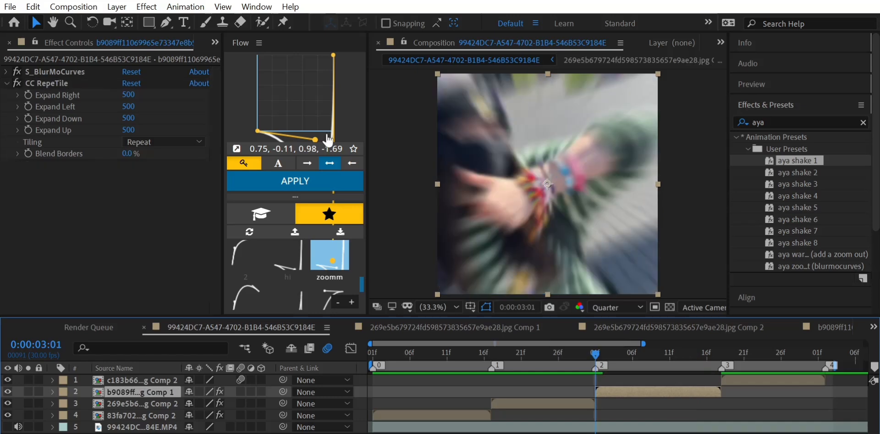
# Step: Set the b9089ff pre-comp's CC RepeTile Tiling to Unfold
pyautogui.click(163, 142)
pyautogui.click(168, 202)
# Step: Try the aya shake 3 preset on the b9089ff pre-comp, preview it and undo it
pyautogui.moveTo(800, 184); pyautogui.dragTo(655, 392)
pyautogui.press('space')
pyautogui.press('space')
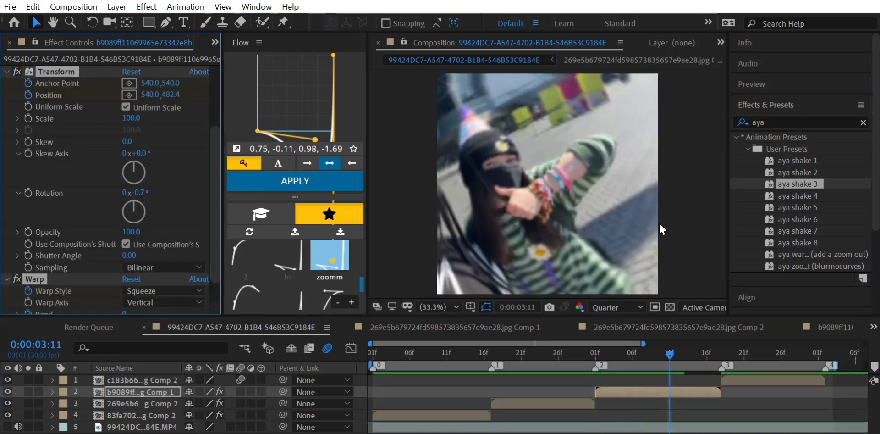
pyautogui.hotkey('ctrl', 'z')
# Step: Apply the aya shake 4 preset to the b9089ff pre-comp and preview the shake
pyautogui.doubleClick(769, 194)
pyautogui.press('space')
pyautogui.press('space')
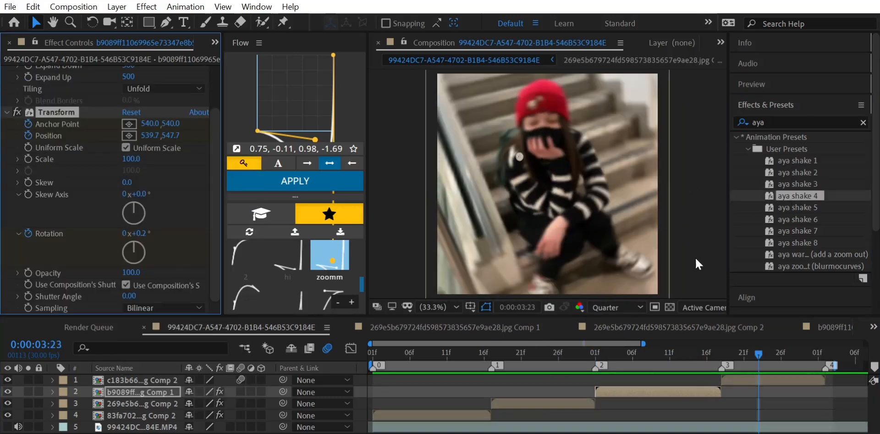
# Step: Apply the aya shake 1 preset inside the c183b66 pre-comp and place CC RepeTile above its Transform effect
pyautogui.doubleClick(762, 380)
pyautogui.doubleClick(798, 161)
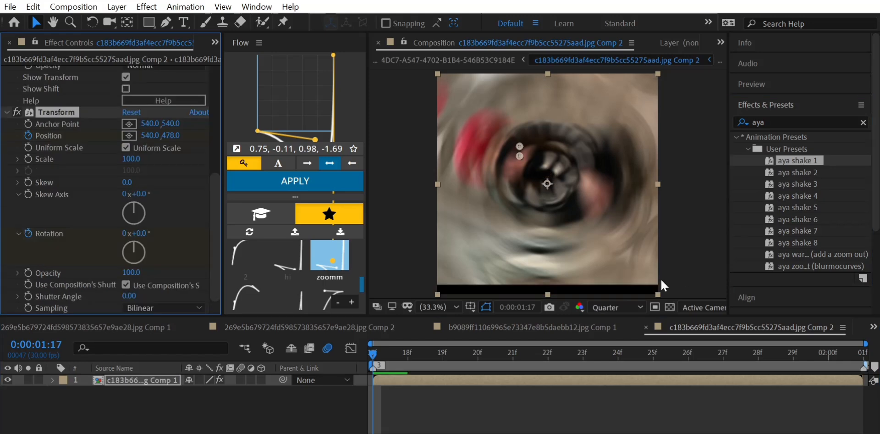
pyautogui.click(7, 112)
pyautogui.moveTo(70, 238); pyautogui.dragTo(68, 222)
pyautogui.press('space')
pyautogui.press('space')
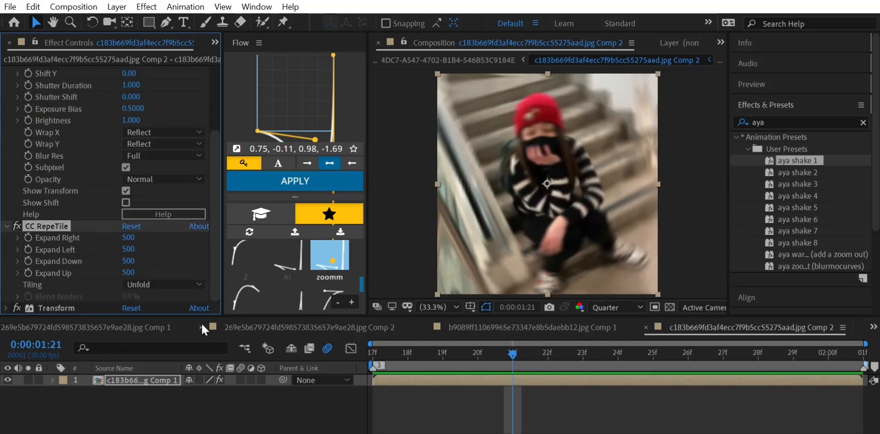
# Step: Return to the main composition and preview the whole edit from marker 0
pyautogui.scroll(5, 202, 324)
pyautogui.click(205, 328)
pyautogui.click(406, 417)
pyautogui.press('Home')
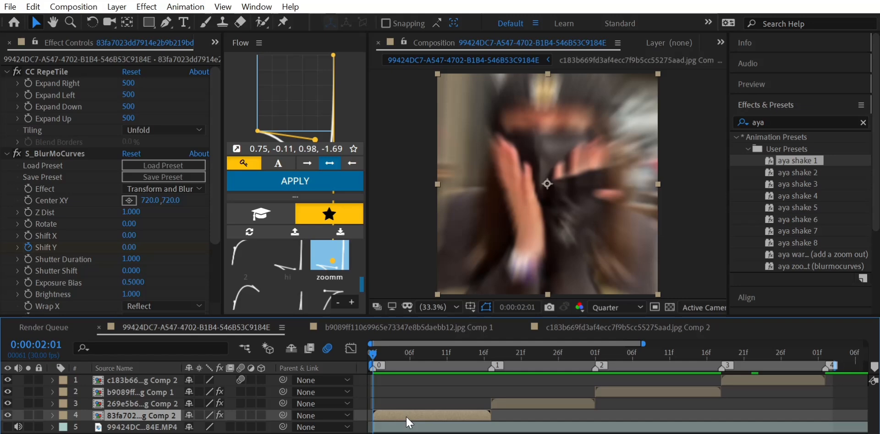
pyautogui.press('space')
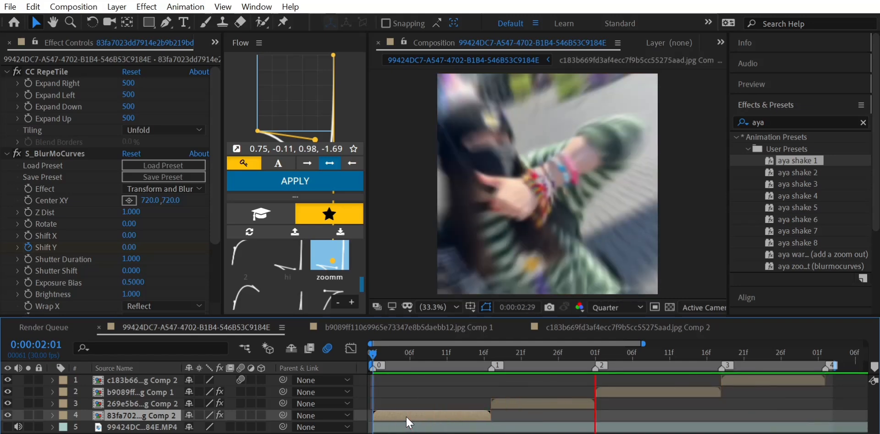
pyautogui.press('space')
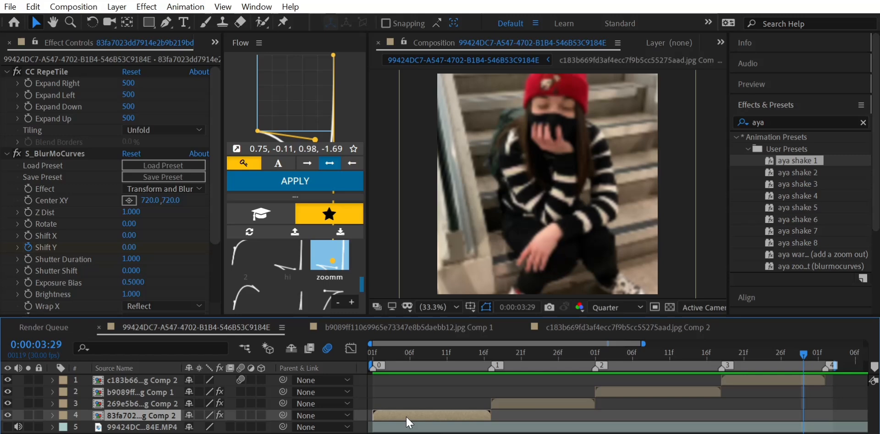